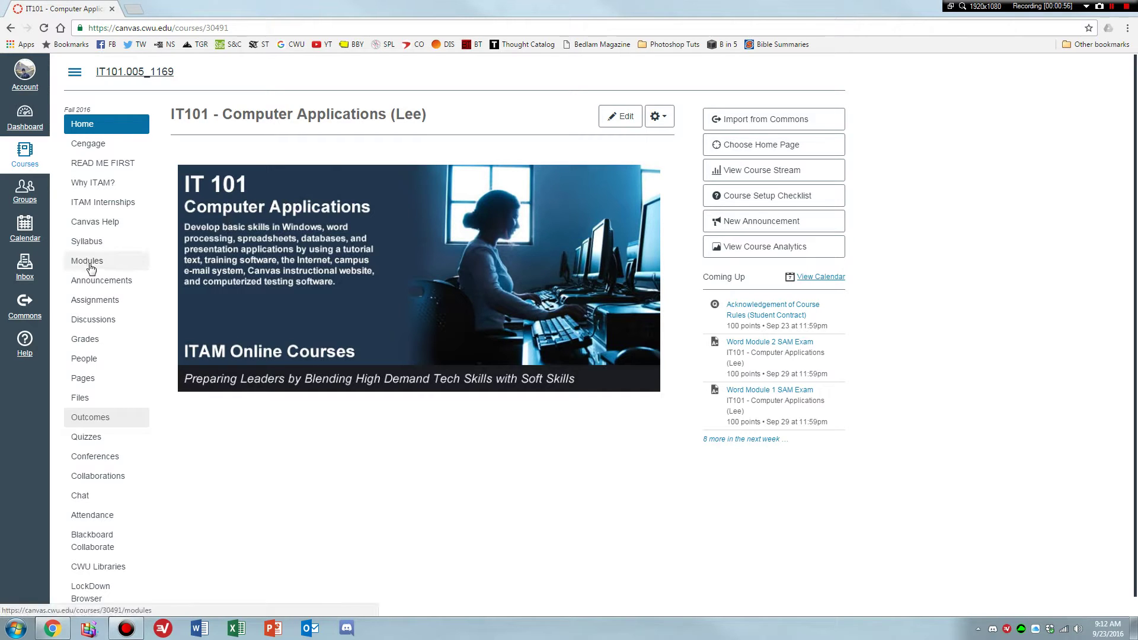
# From Canvas Modules, open Word Module 1 SAM Textbook Project 1 and load it in a new window.
pyautogui.click(89, 262)
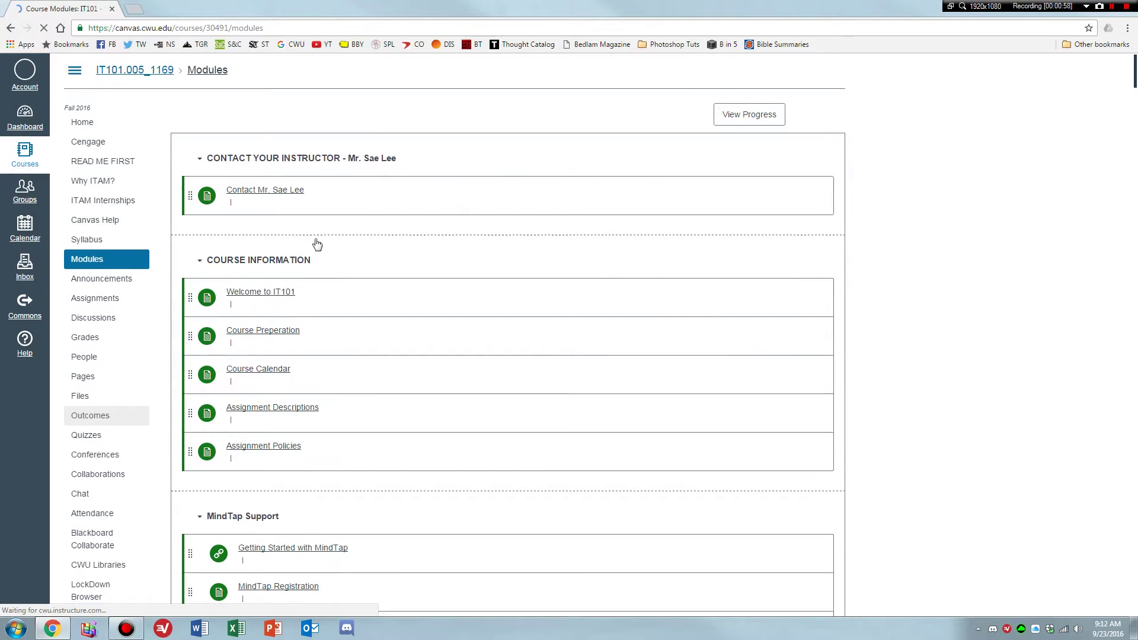
pyautogui.scroll(-8, 364, 242)
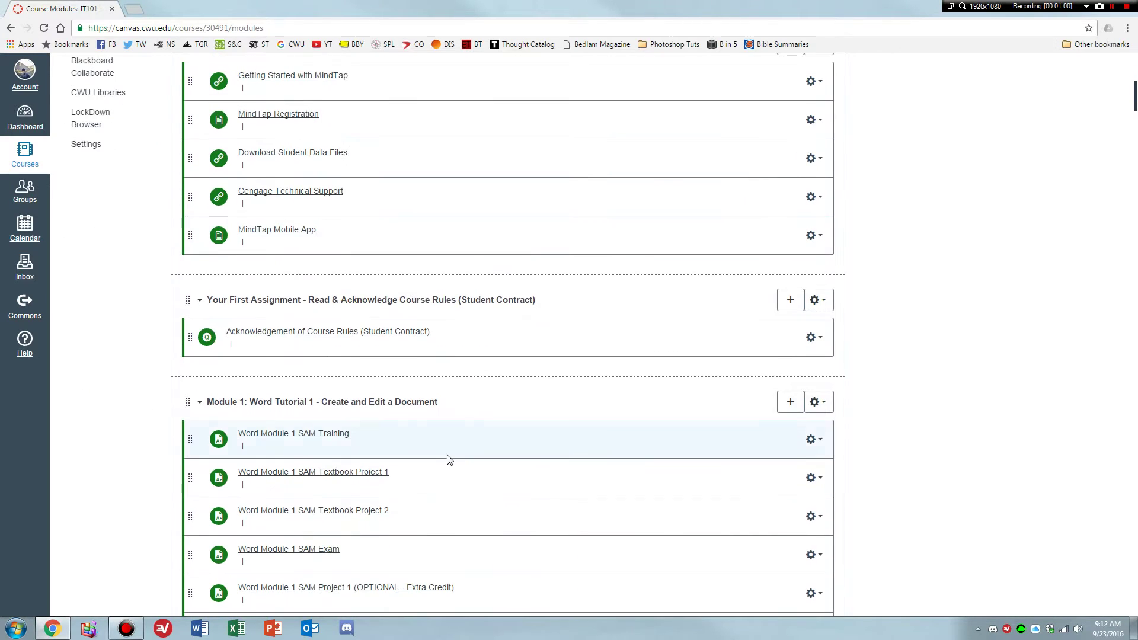
pyautogui.click(353, 407)
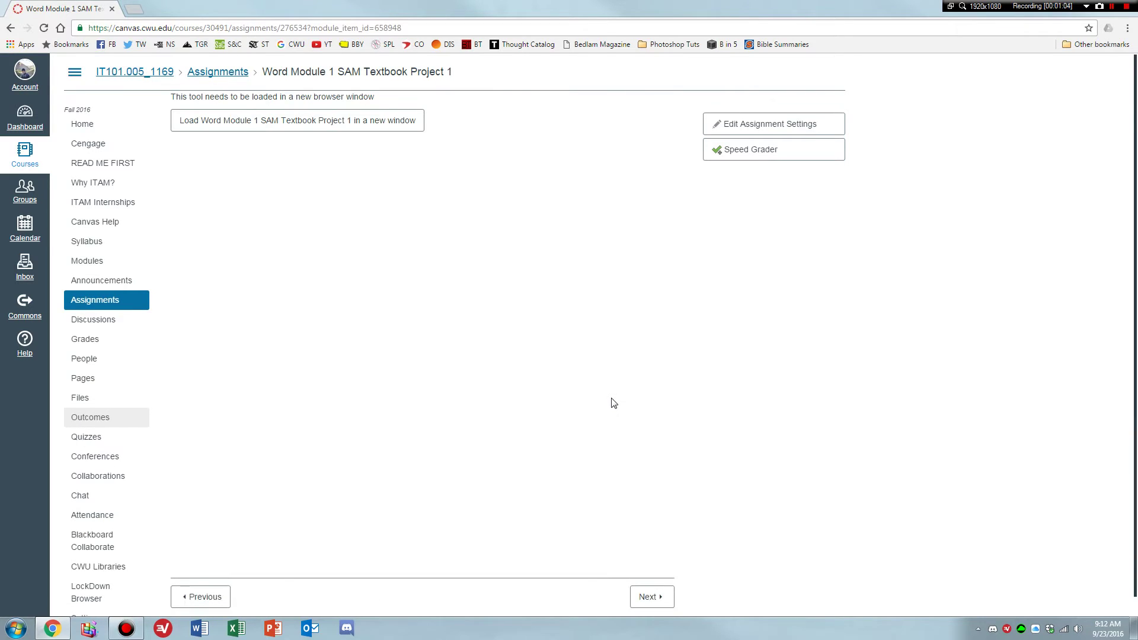
pyautogui.click(255, 125)
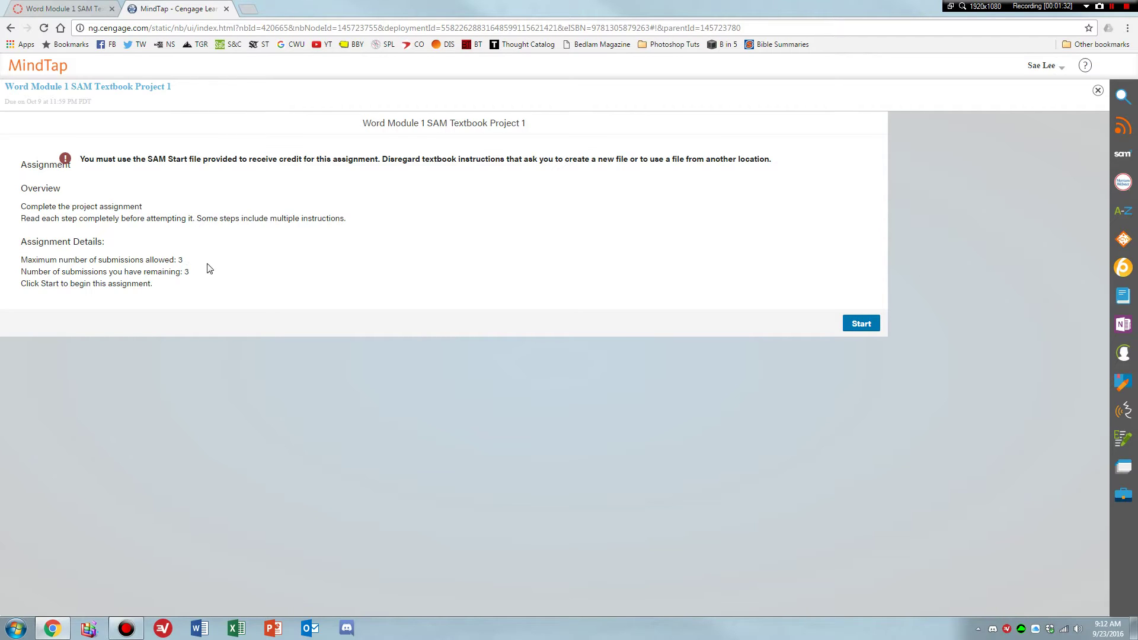
# Start the assignment, download the .docx Start file and open it in Word.
pyautogui.click(859, 323)
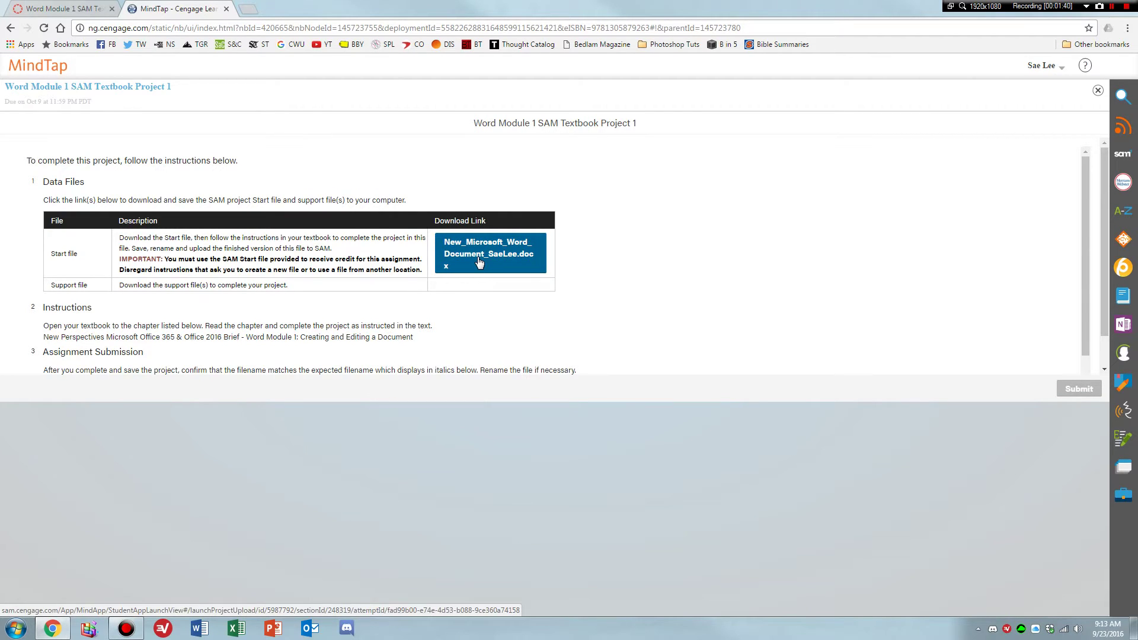
pyautogui.click(479, 262)
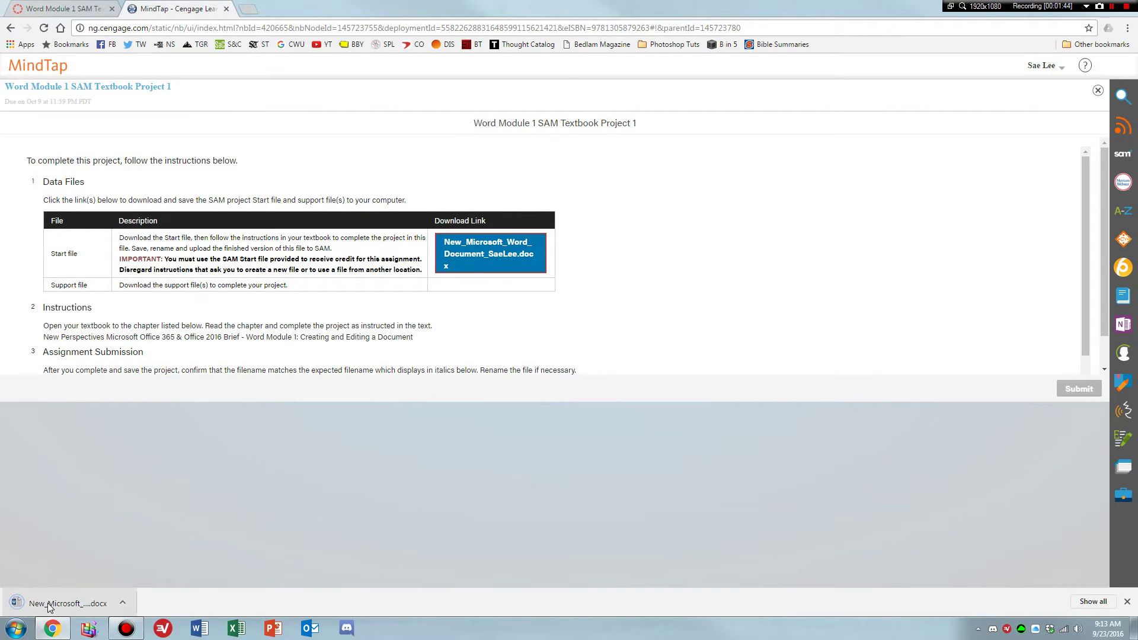
pyautogui.click(48, 604)
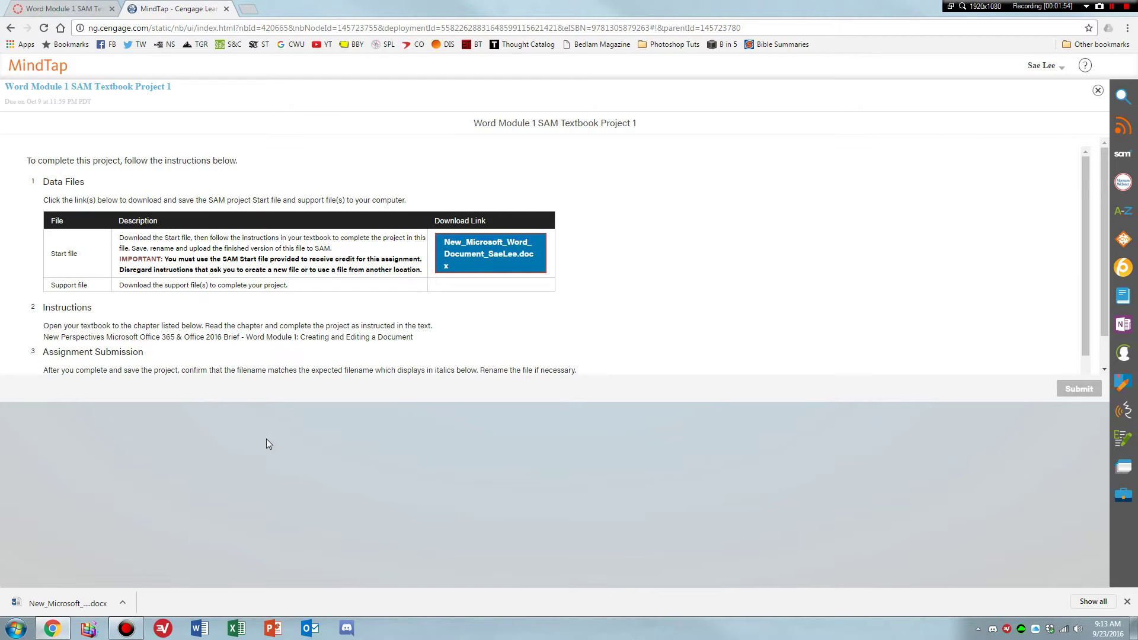
pyautogui.click(85, 609)
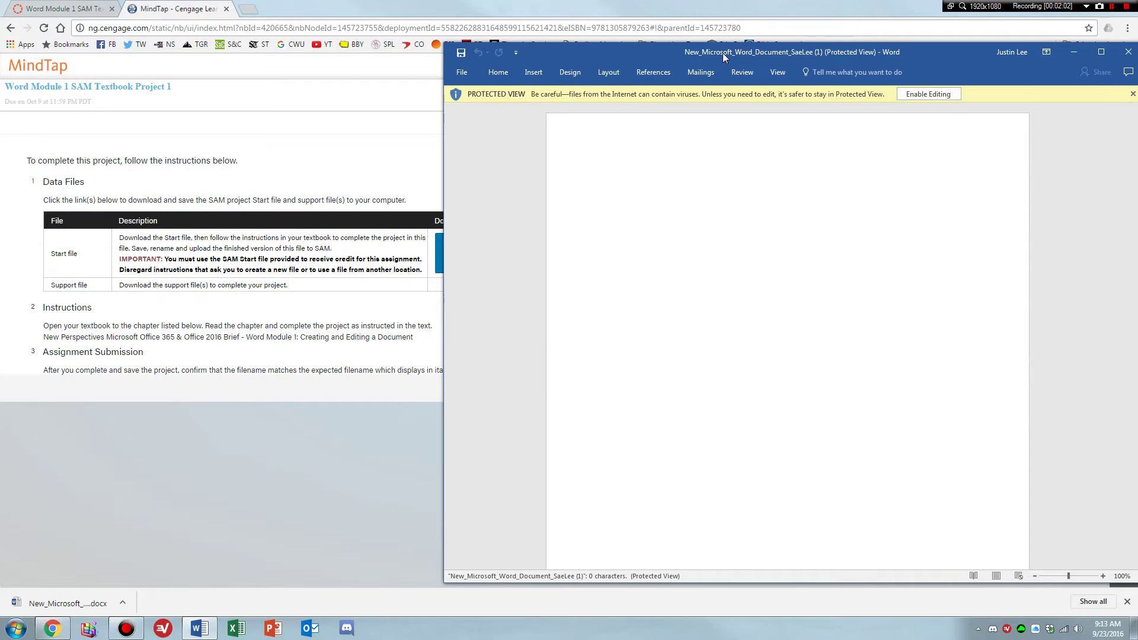
# Arrange Word beside the MindTap page and enable editing of the Start document.
pyautogui.moveTo(723, 52); pyautogui.dragTo(696, 55)
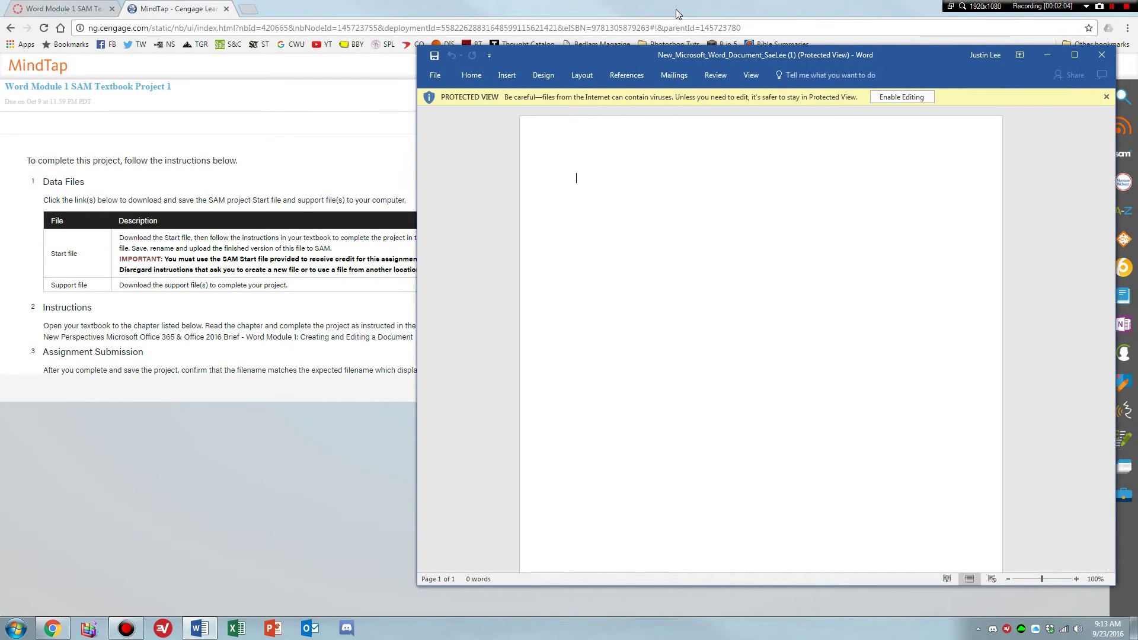
pyautogui.moveTo(678, 13); pyautogui.dragTo(3, 91)
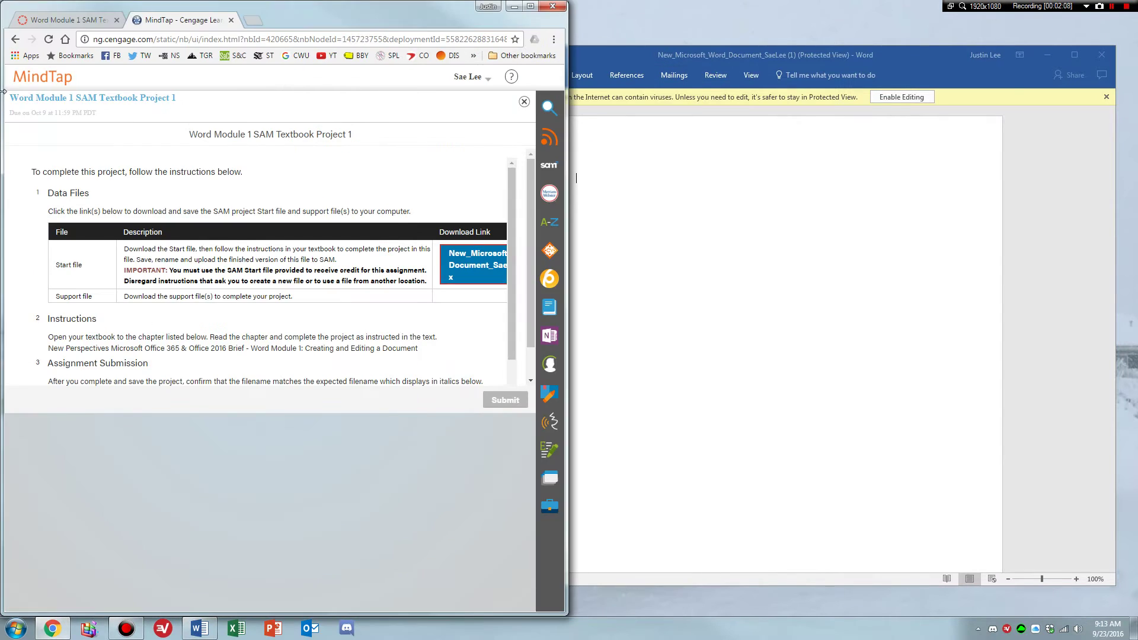
pyautogui.moveTo(618, 47); pyautogui.dragTo(2, 94)
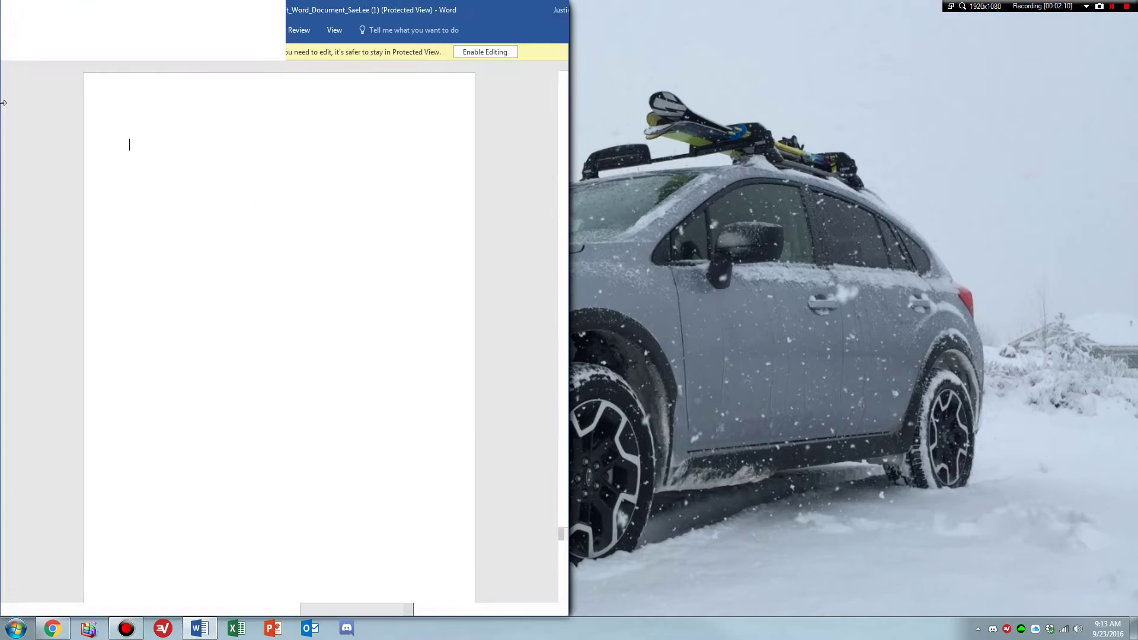
pyautogui.moveTo(167, 18); pyautogui.dragTo(1, 36)
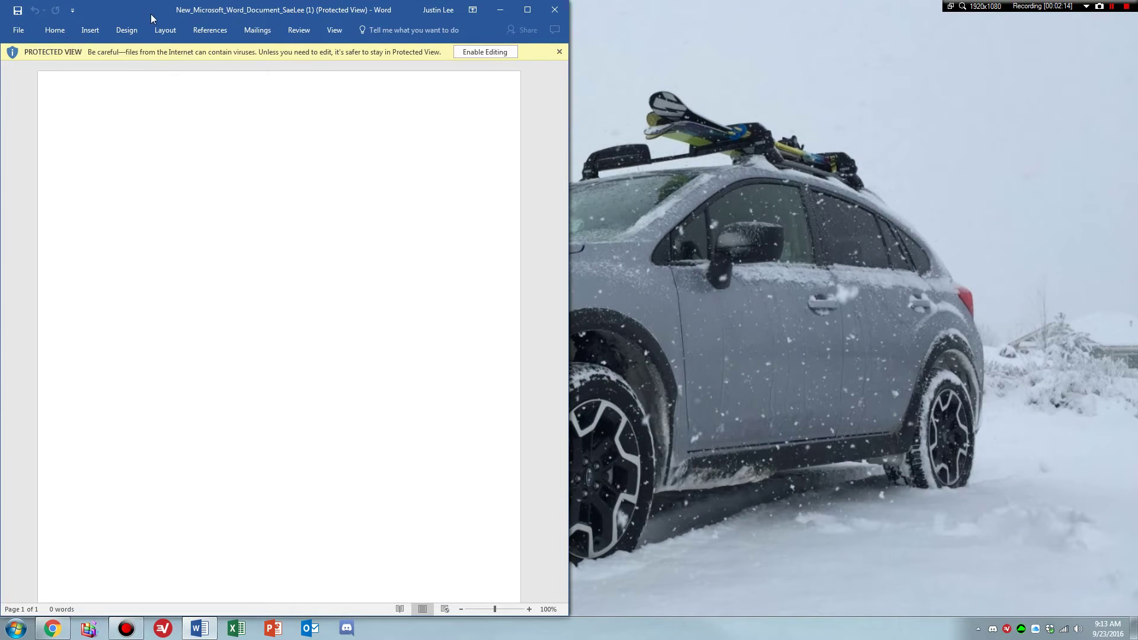
pyautogui.moveTo(124, 12); pyautogui.dragTo(597, 16)
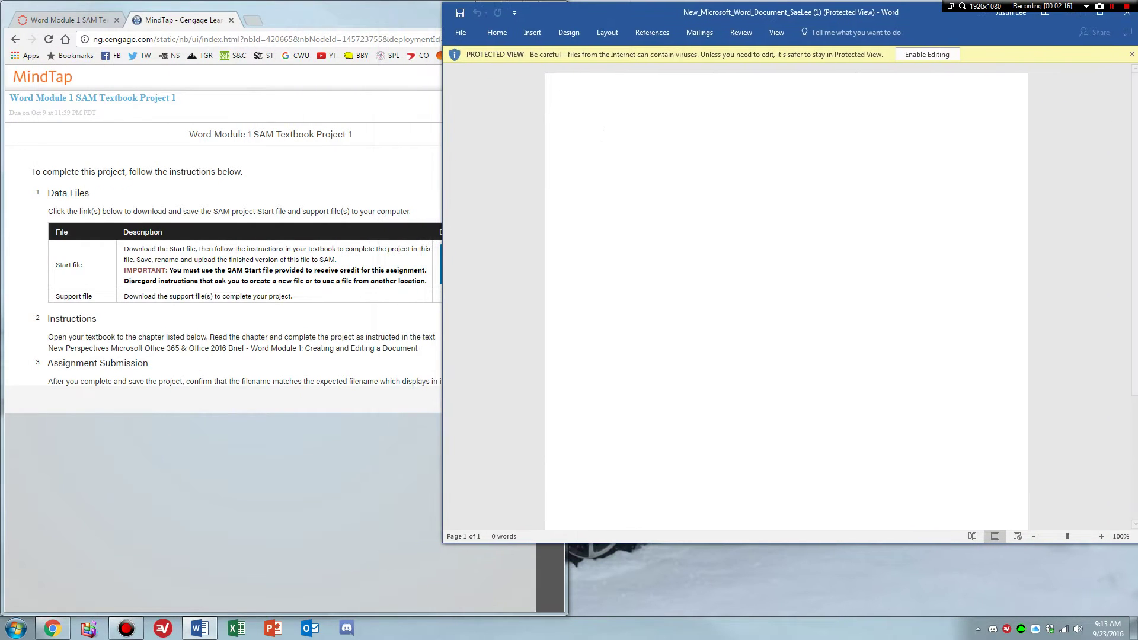
pyautogui.moveTo(443, 321); pyautogui.dragTo(565, 328)
pyautogui.moveTo(838, 543); pyautogui.dragTo(848, 599)
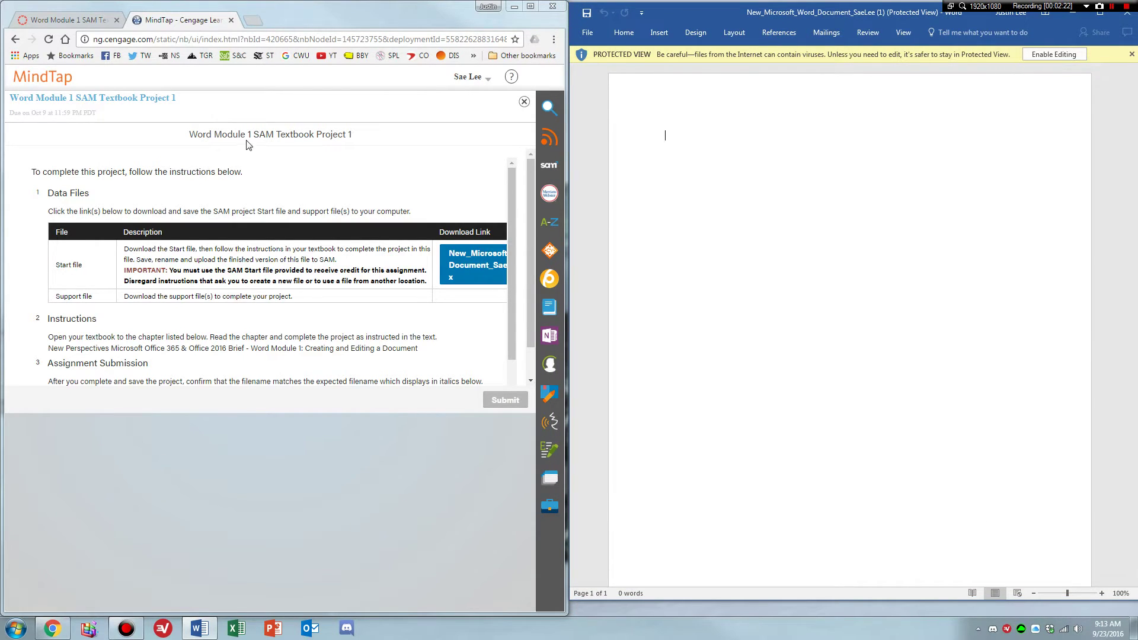
pyautogui.click(1058, 55)
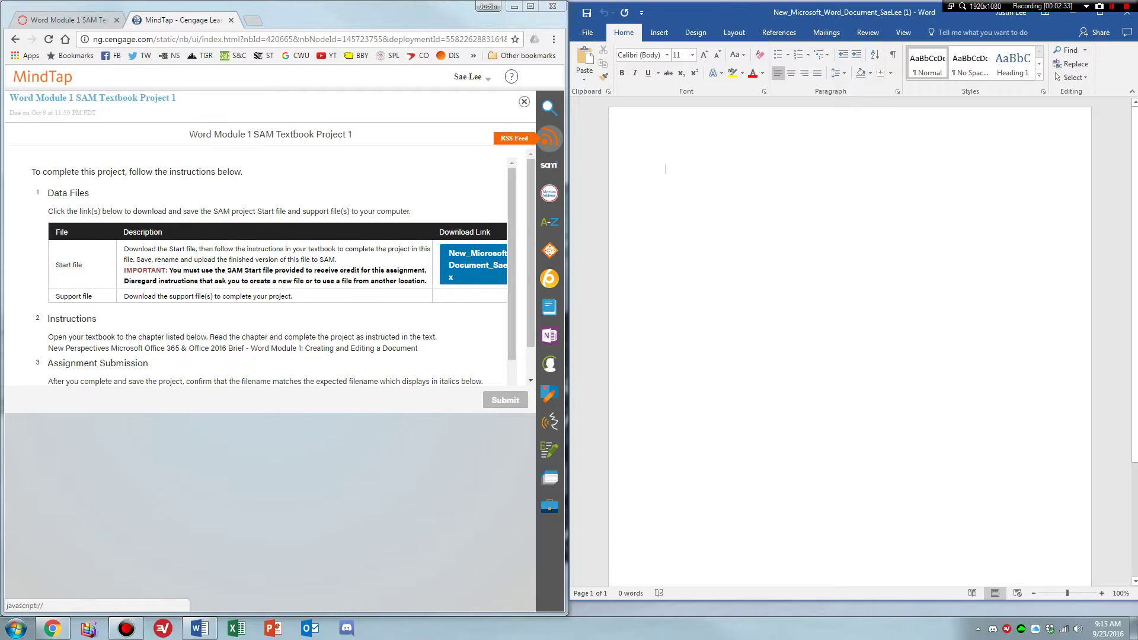
# Review the assignment instructions, then open MindTap's Full Book reader and its chapter list.
pyautogui.click(510, 264)
pyautogui.scroll(-1, 510, 264)
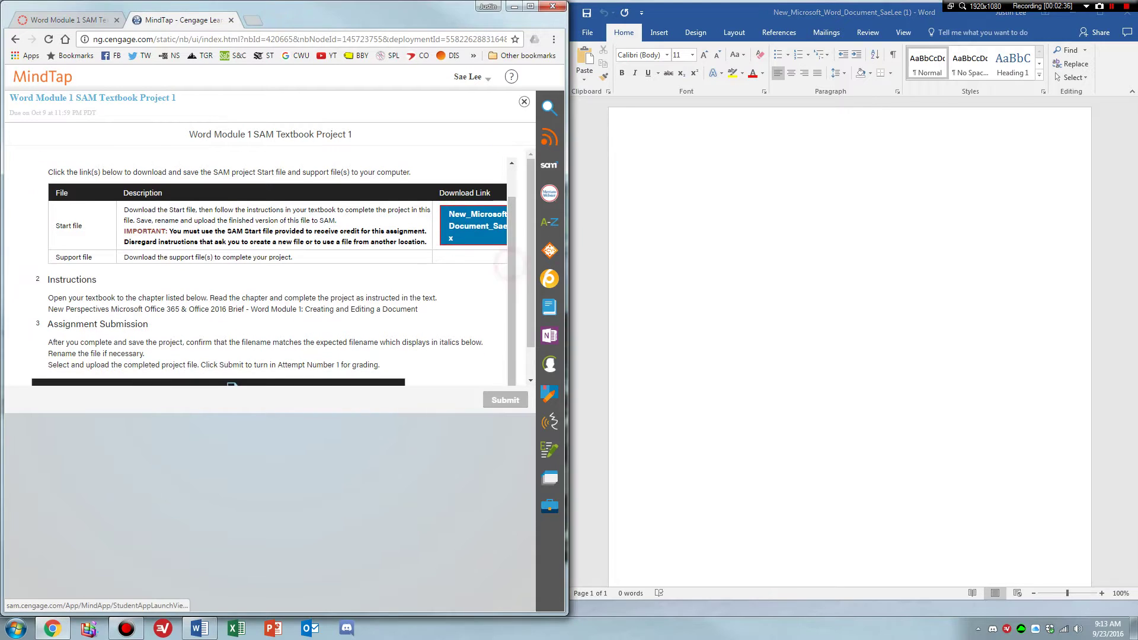
pyautogui.tripleClick(57, 296)
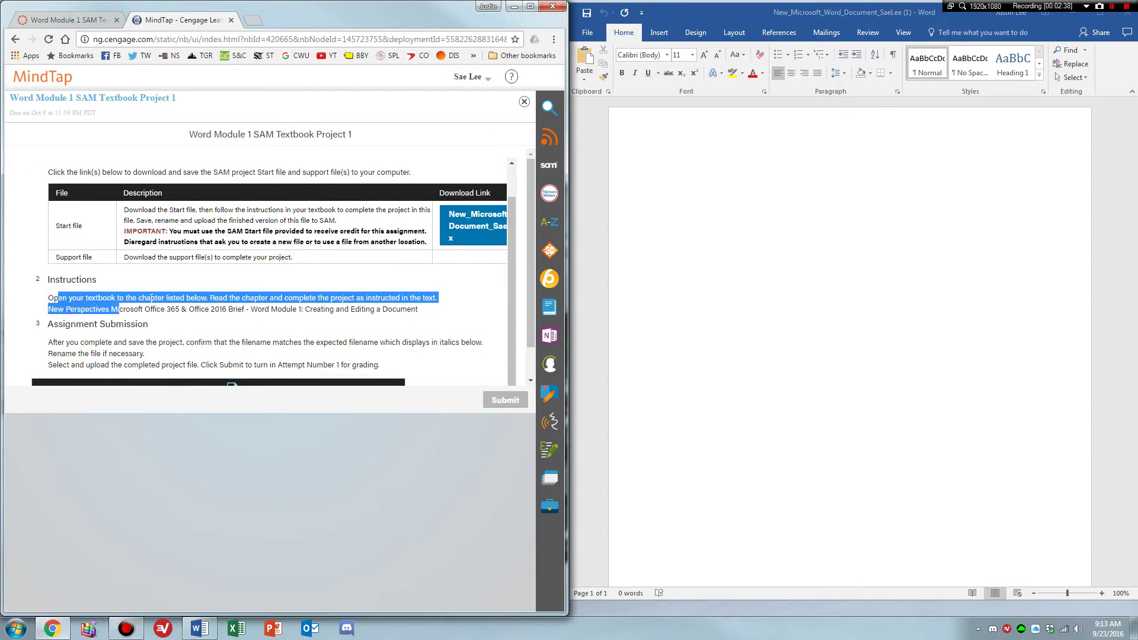
pyautogui.click(149, 296)
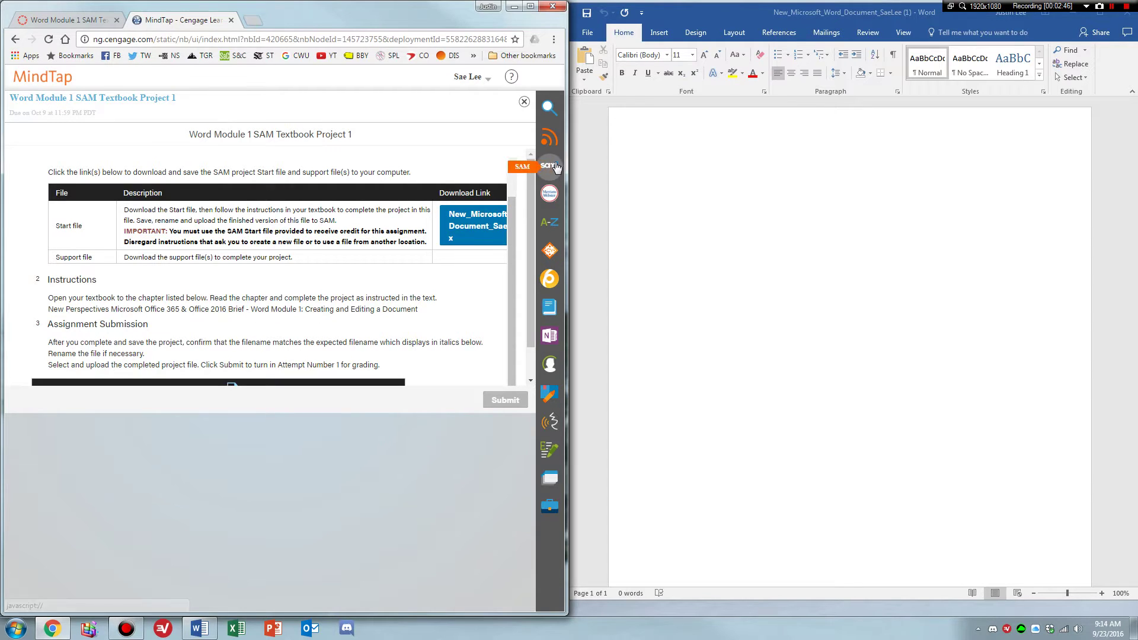
pyautogui.click(549, 309)
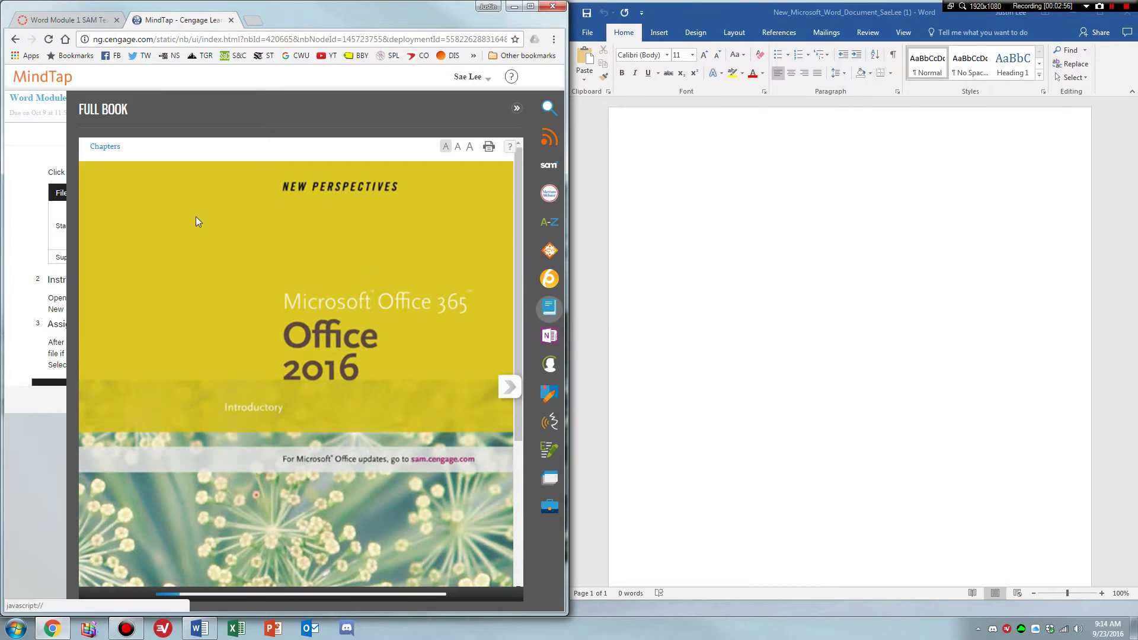
pyautogui.click(103, 148)
# Navigate the textbook to Word 2016 chapter 1, section 1-5 Entering Text.
pyautogui.scroll(-1, 201, 296)
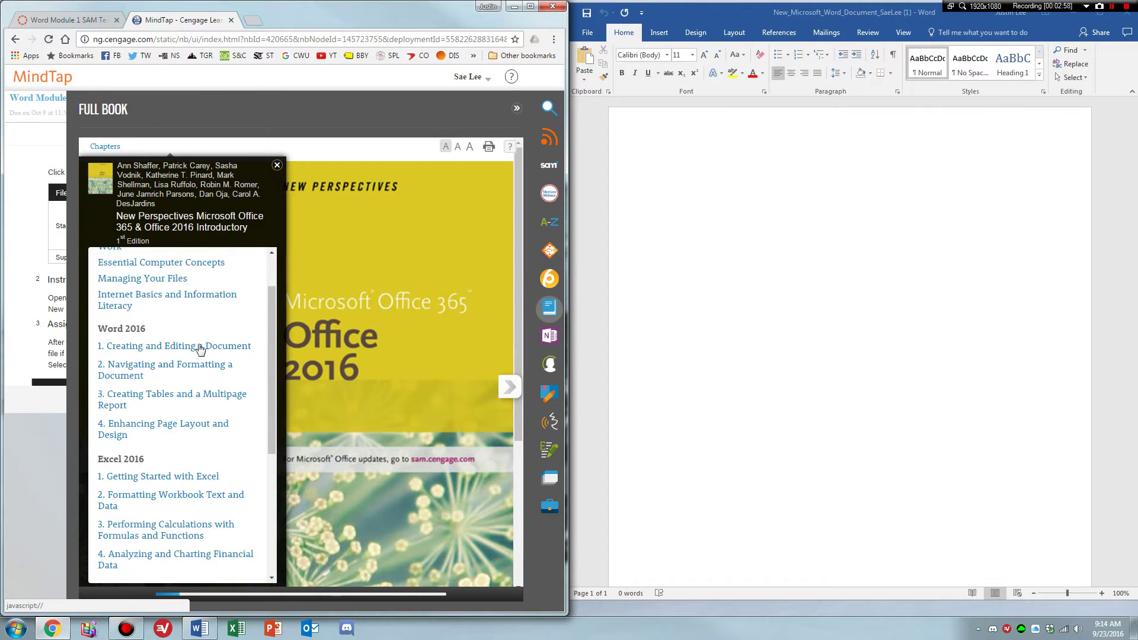
pyautogui.click(172, 338)
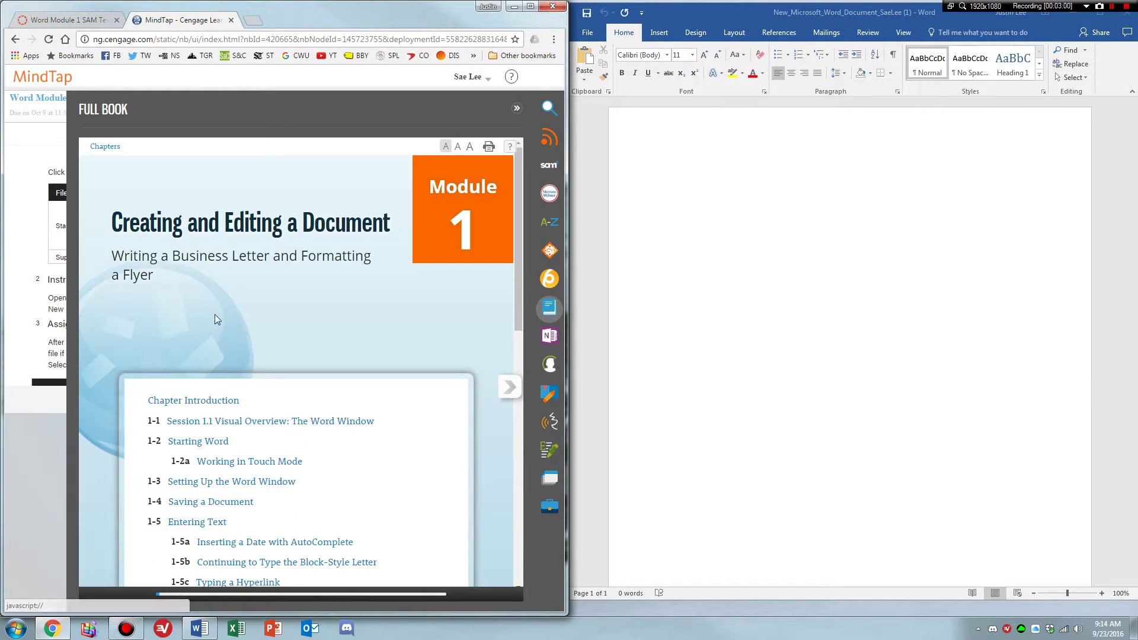
pyautogui.scroll(-2, 399, 254)
pyautogui.moveTo(517, 215); pyautogui.dragTo(520, 251)
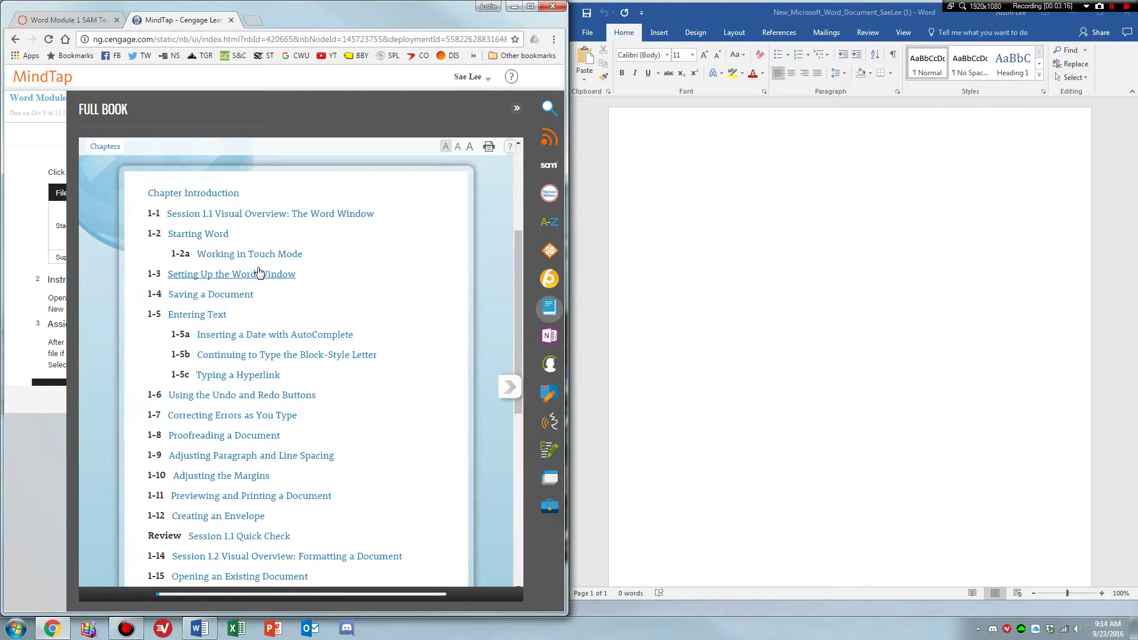
pyautogui.click(827, 200)
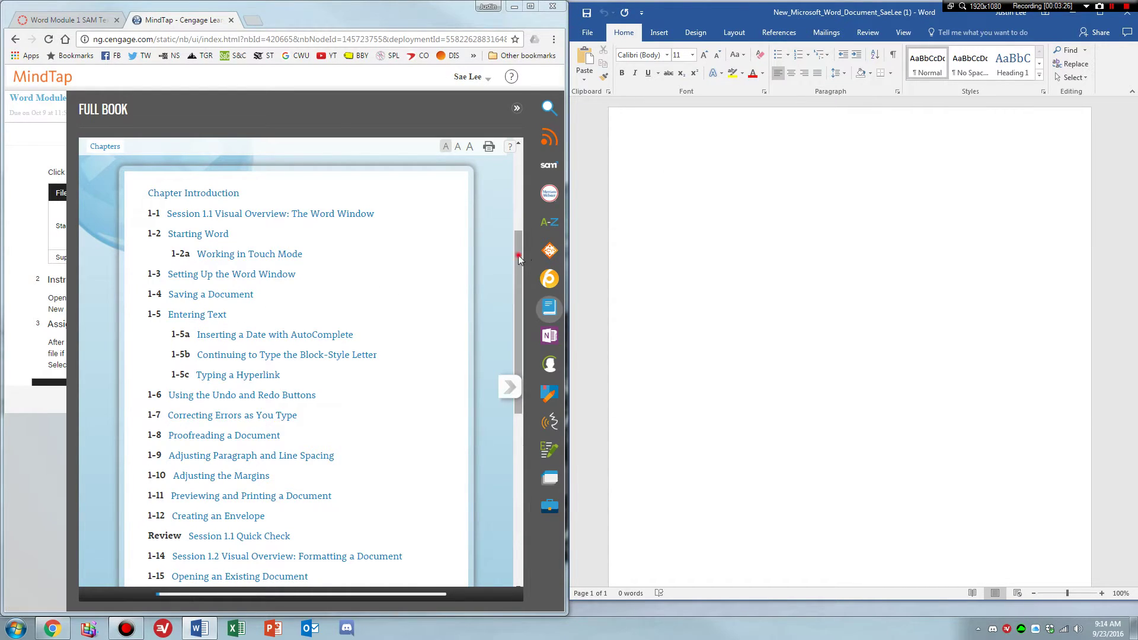
pyautogui.moveTo(520, 259); pyautogui.dragTo(517, 264)
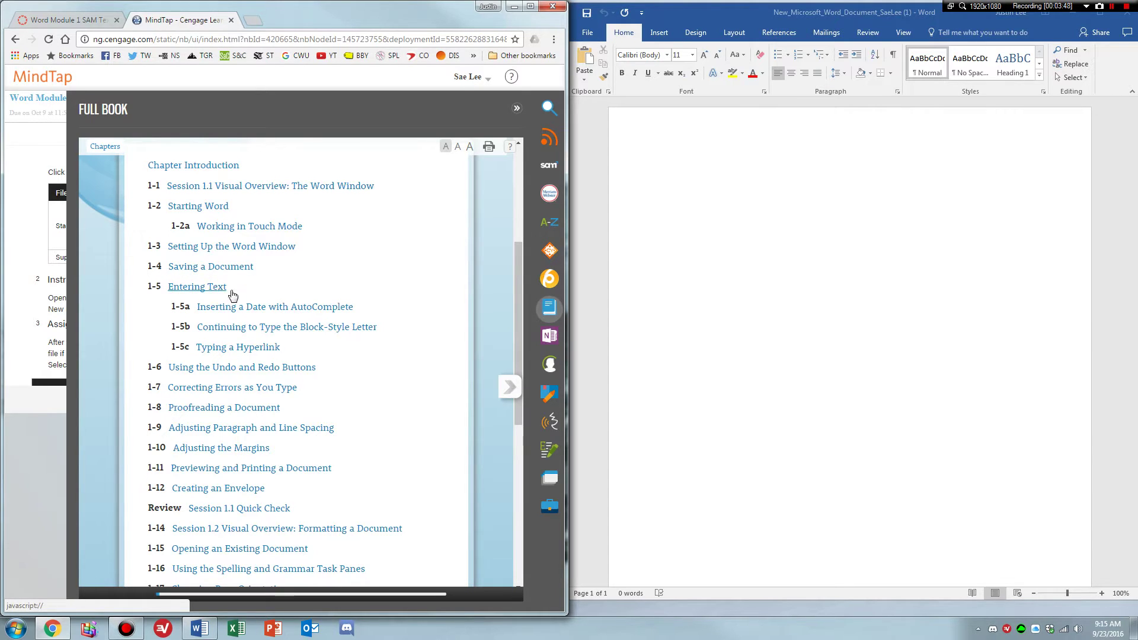
pyautogui.moveTo(516, 362); pyautogui.dragTo(516, 366)
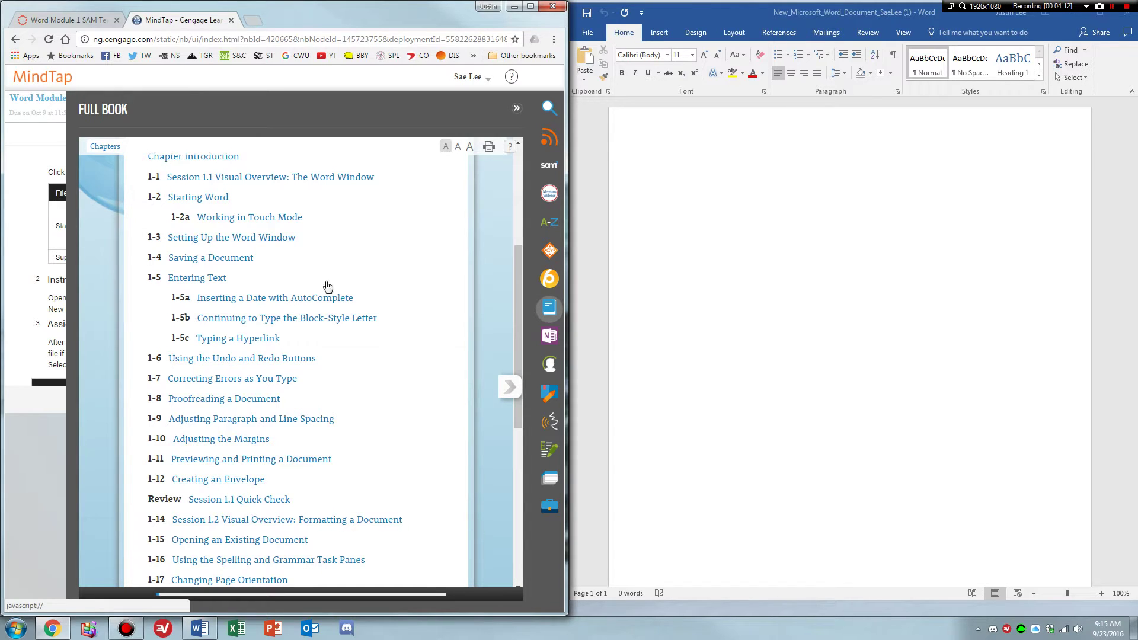
pyautogui.click(197, 279)
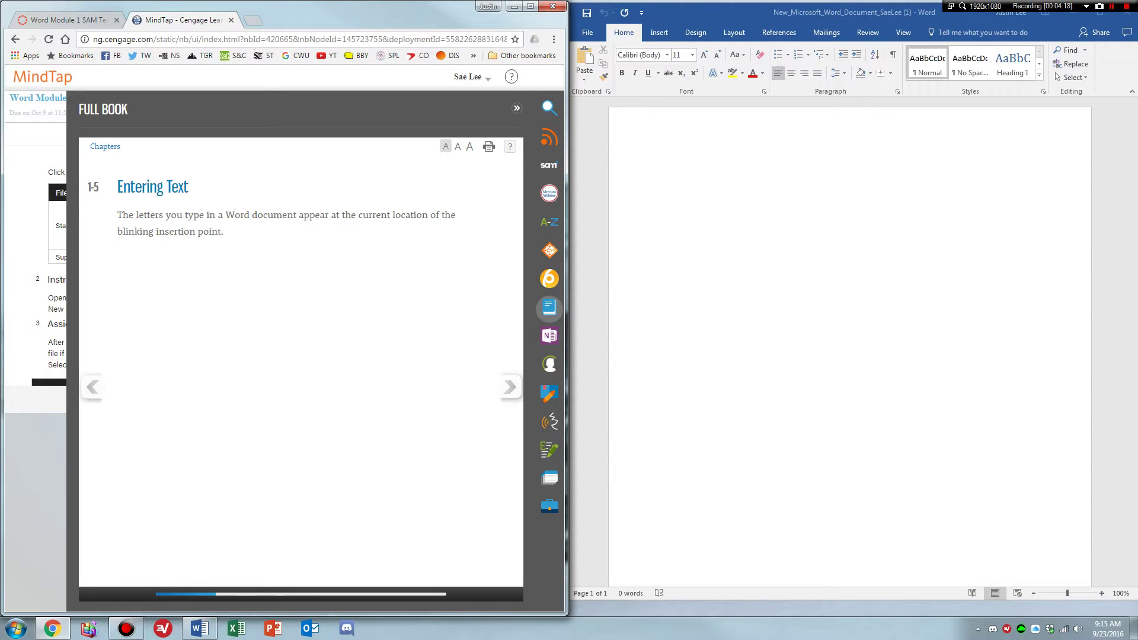
# Scroll the reader to the 1-5a 'To insert the date' steps and focus the blank letter.
pyautogui.click(509, 387)
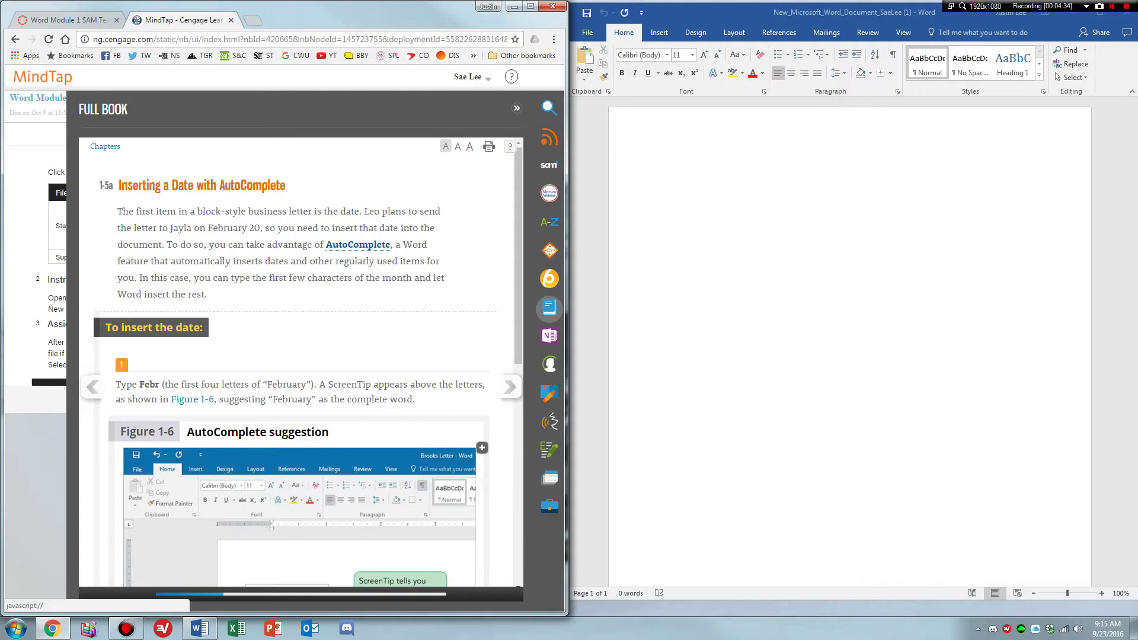
pyautogui.scroll(-1, 374, 243)
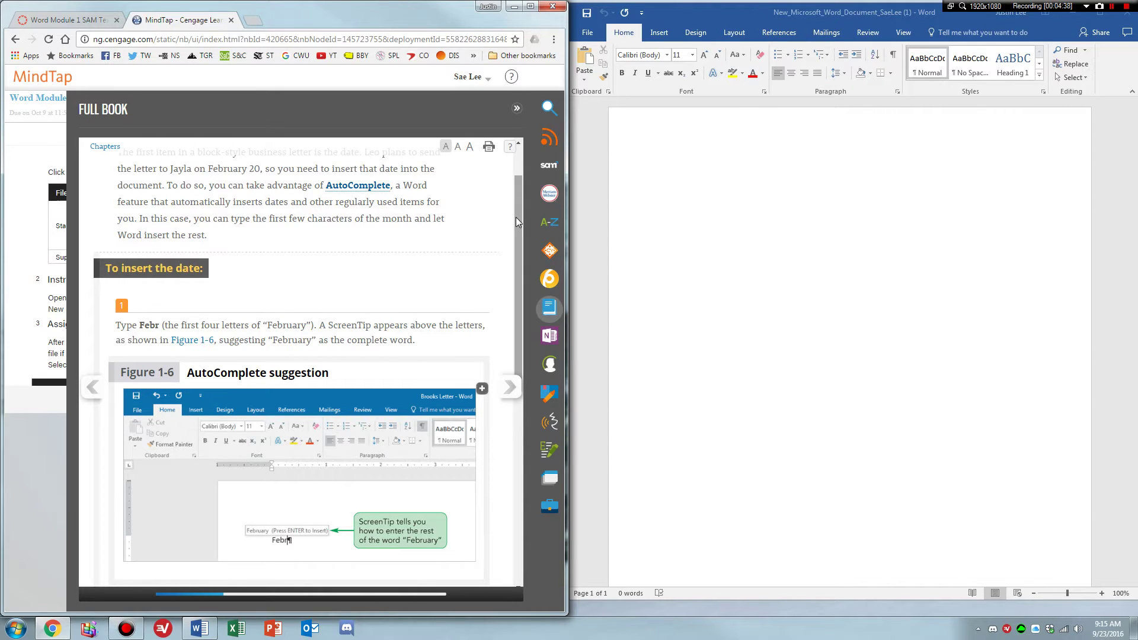
pyautogui.scroll(-1, 515, 225)
pyautogui.scroll(-3, 508, 237)
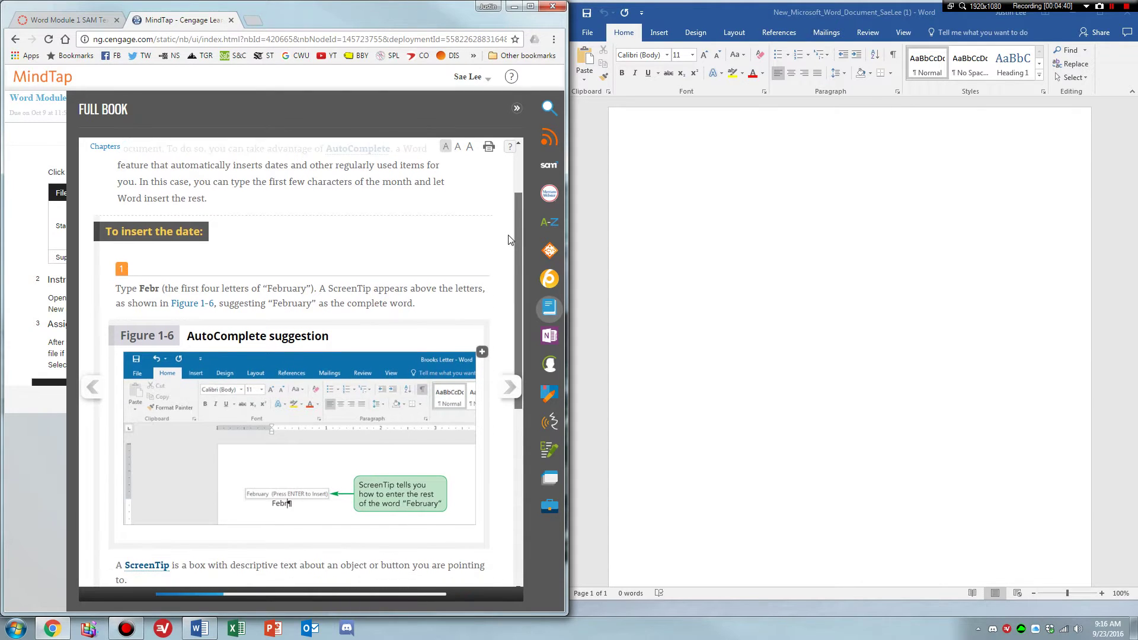
pyautogui.scroll(-2, 508, 264)
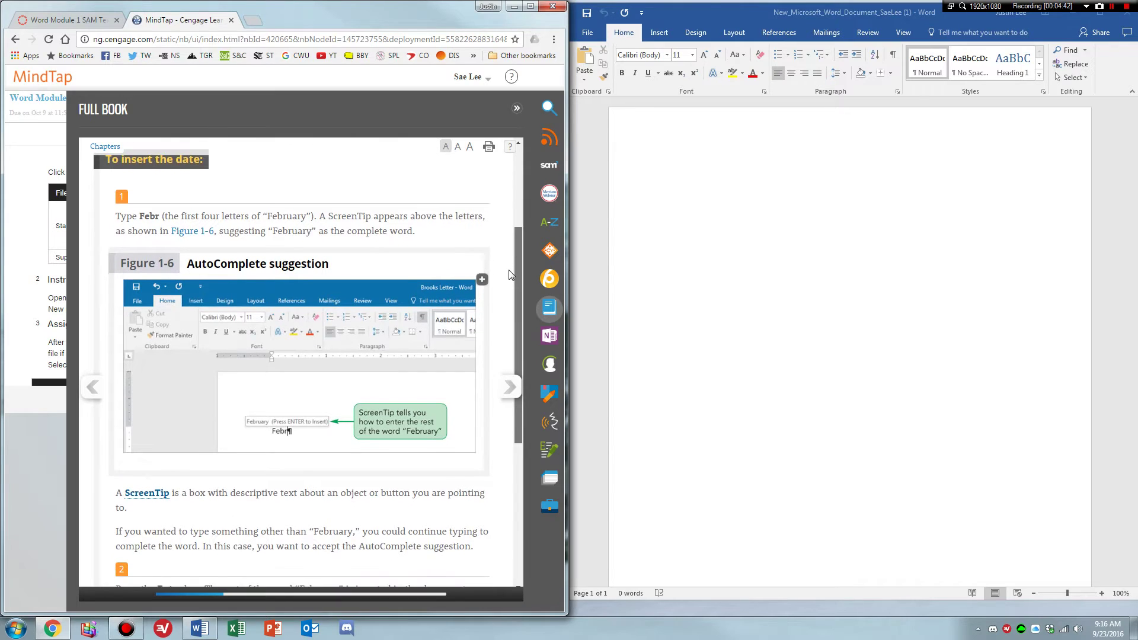
pyautogui.scroll(6, 512, 240)
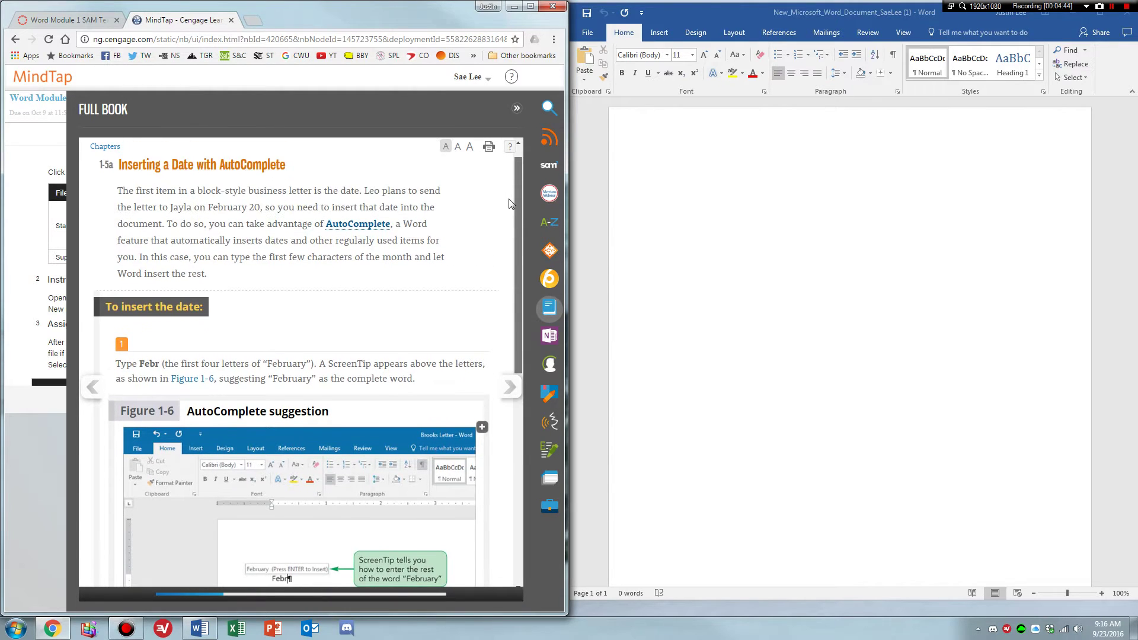
pyautogui.moveTo(516, 205); pyautogui.dragTo(520, 260)
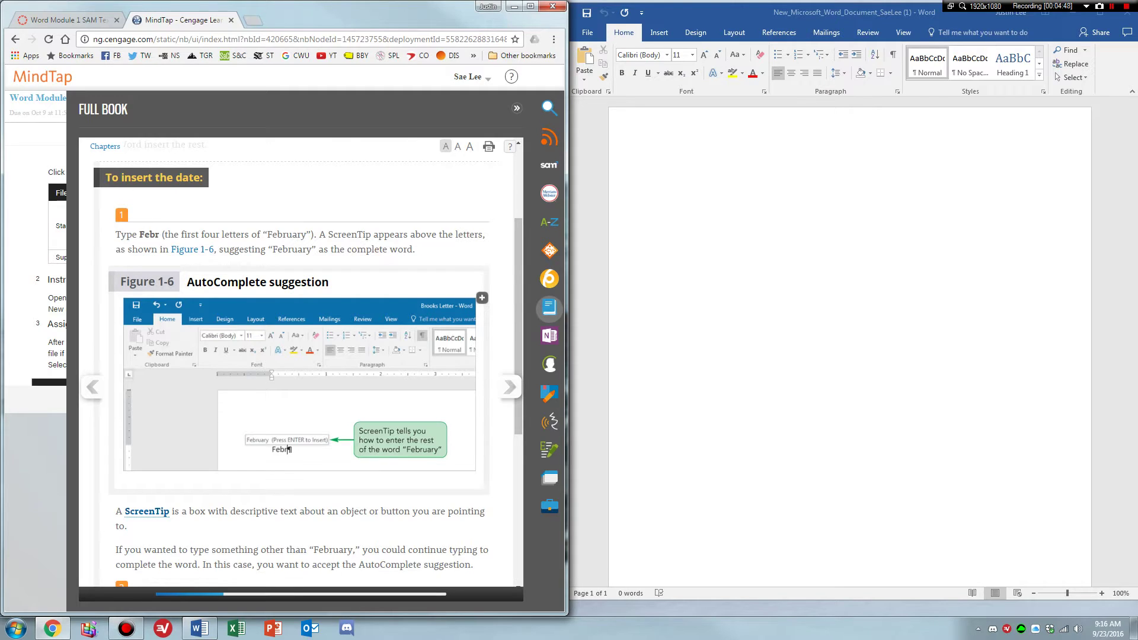
pyautogui.click(643, 187)
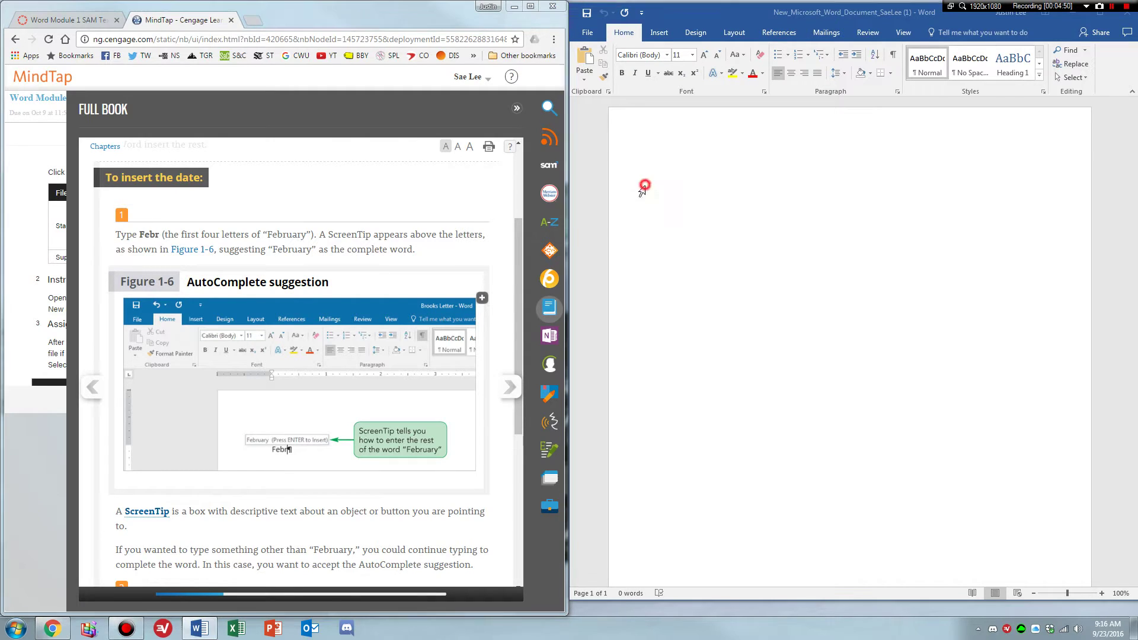
# Type the date February 20, 2017 using AutoComplete, followed by a new paragraph.
pyautogui.write('Febr')
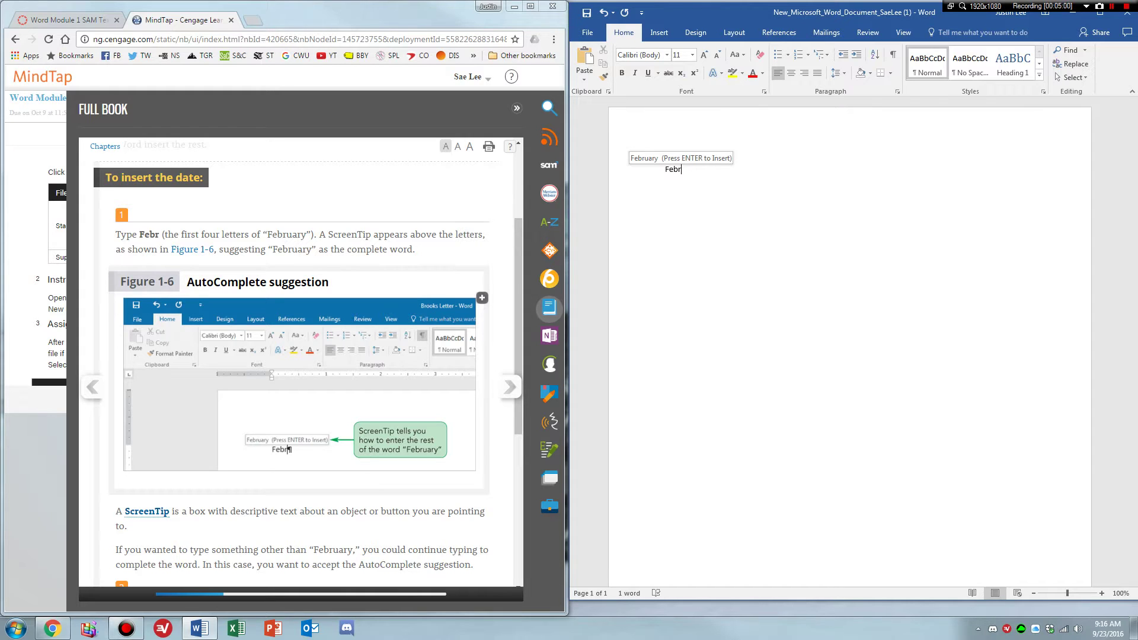
pyautogui.press('Return')
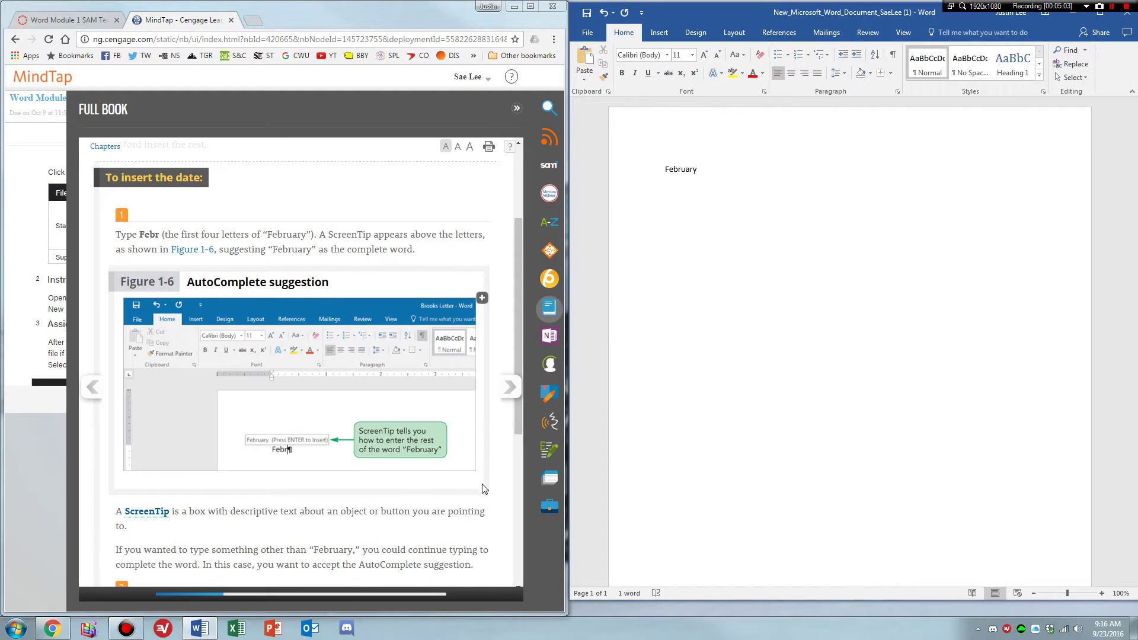
pyautogui.scroll(-2, 349, 513)
pyautogui.scroll(-2, 361, 501)
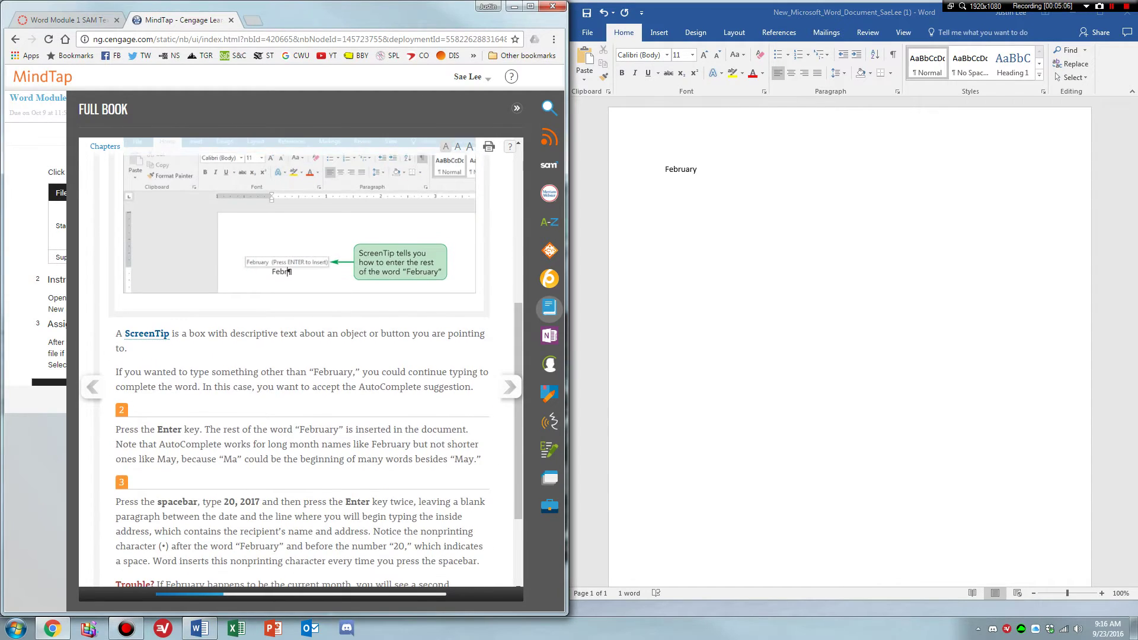
pyautogui.scroll(-1, 325, 428)
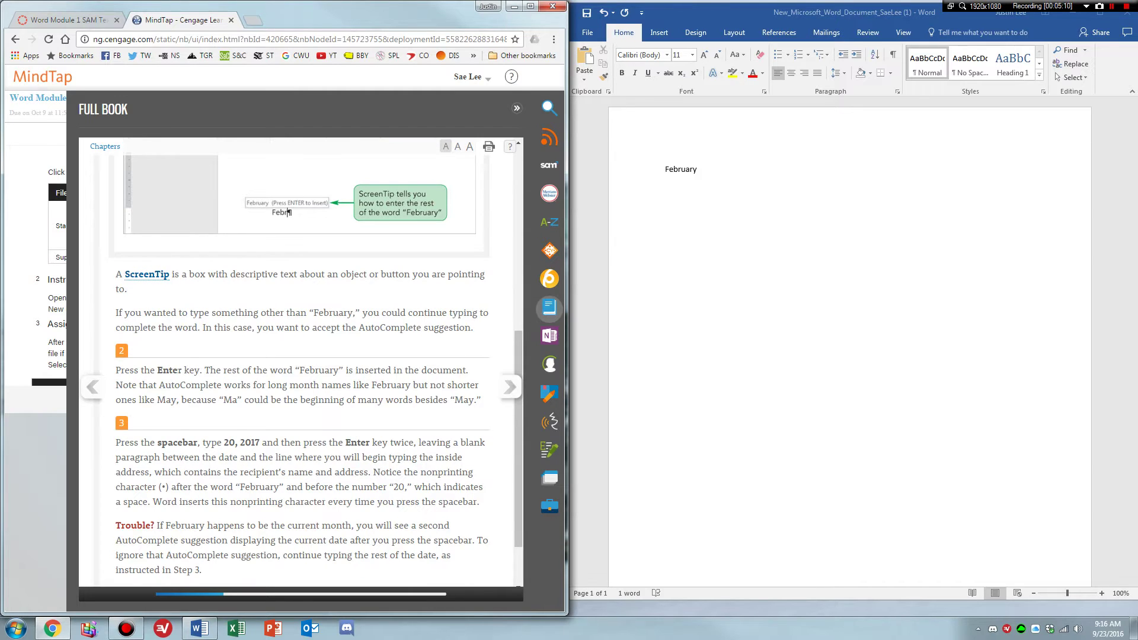
pyautogui.scroll(-1, 178, 370)
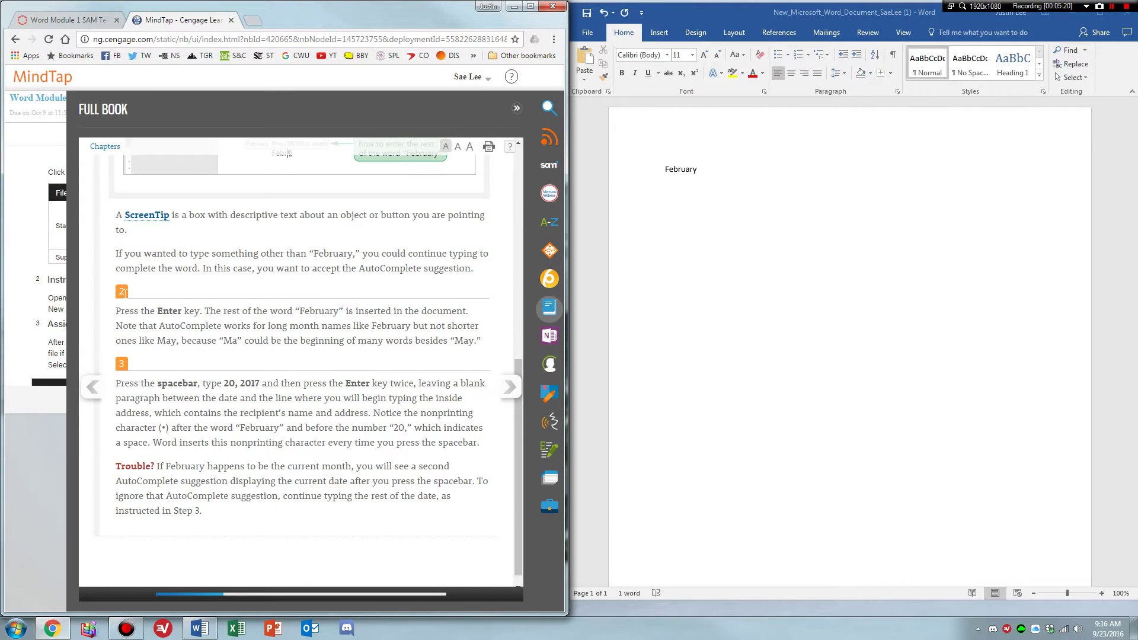
pyautogui.scroll(-1, 122, 347)
pyautogui.click(751, 185)
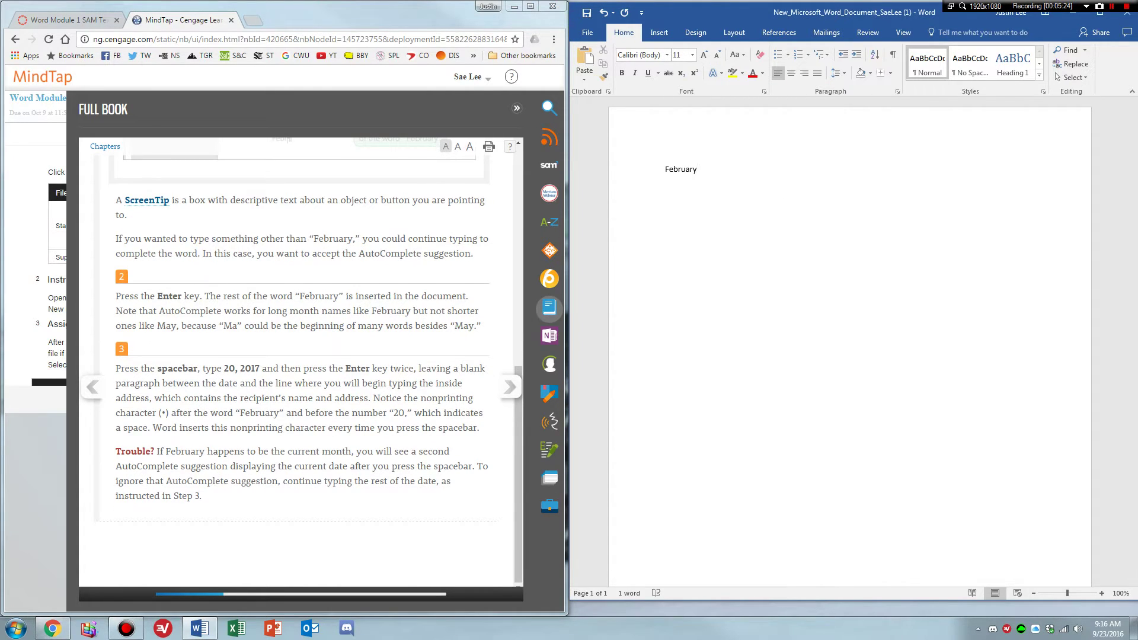
pyautogui.write('20, 2017')
pyautogui.press('Return')
# Advance the textbook to 1-5b Continuing to Type the Block-Style Letter.
pyautogui.scroll(-1, 850, 343)
pyautogui.scroll(1, 849, 344)
pyautogui.click(510, 386)
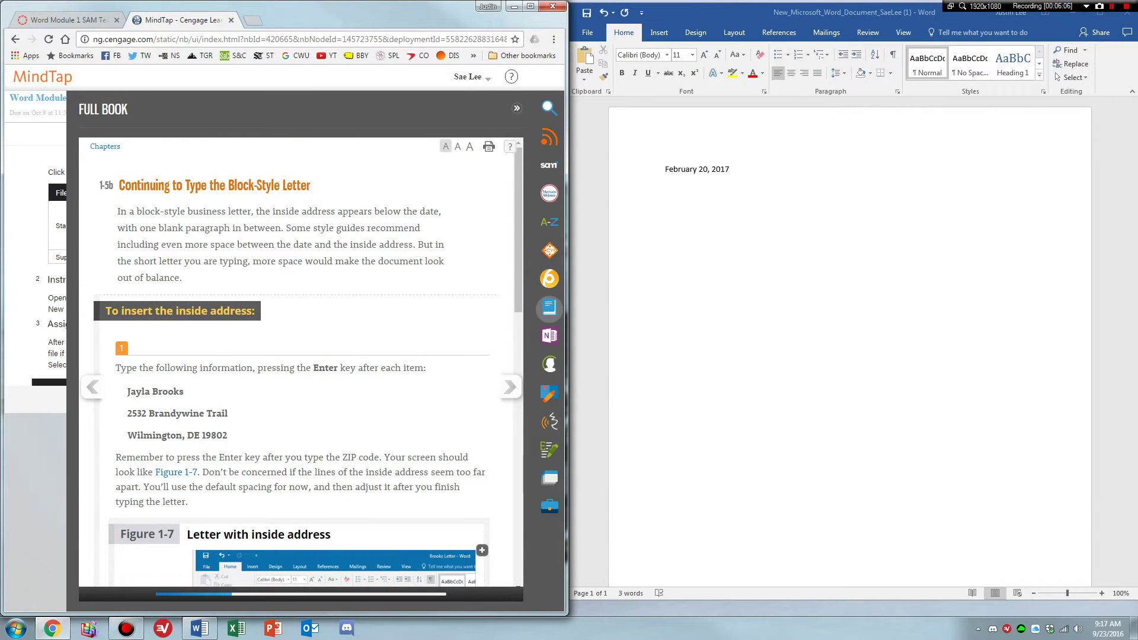
# Type the recipient's name, street and city/state/ZIP lines as the inside address.
pyautogui.scroll(-1, 254, 279)
pyautogui.scroll(-1, 253, 279)
pyautogui.click(694, 221)
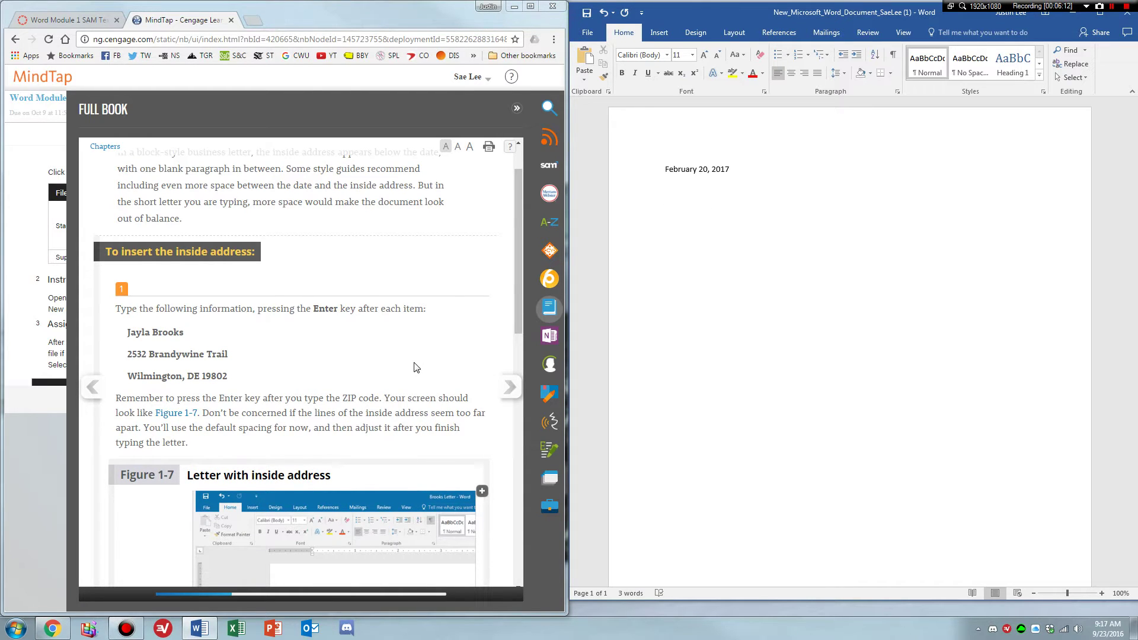
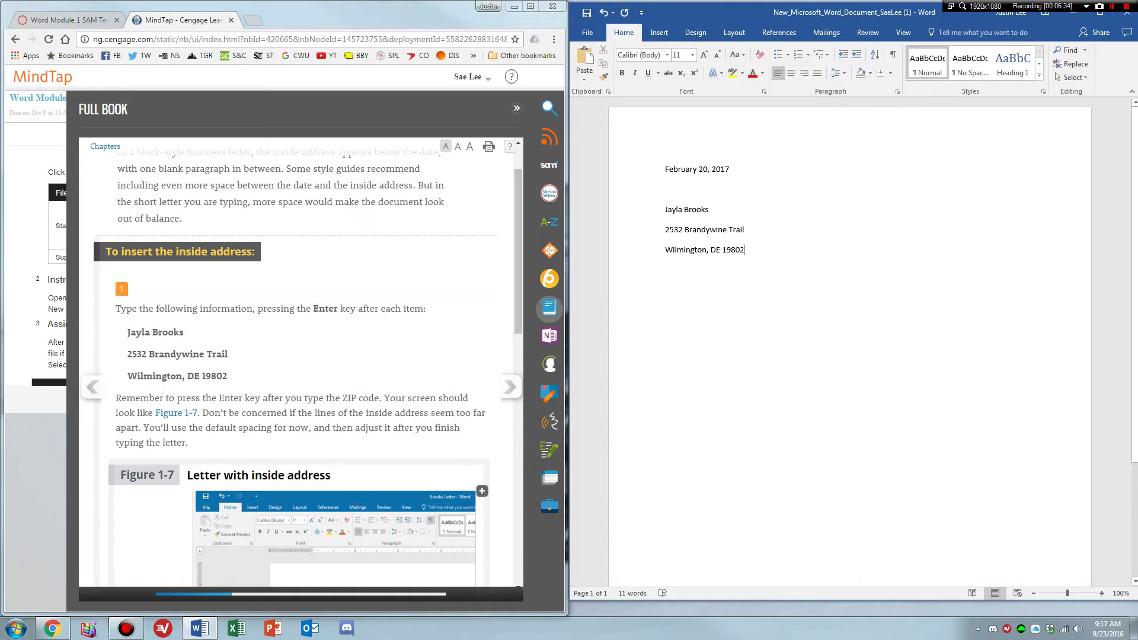
pyautogui.press('Return')
# Scroll the textbook down to the salutation steps.
pyautogui.click(428, 386)
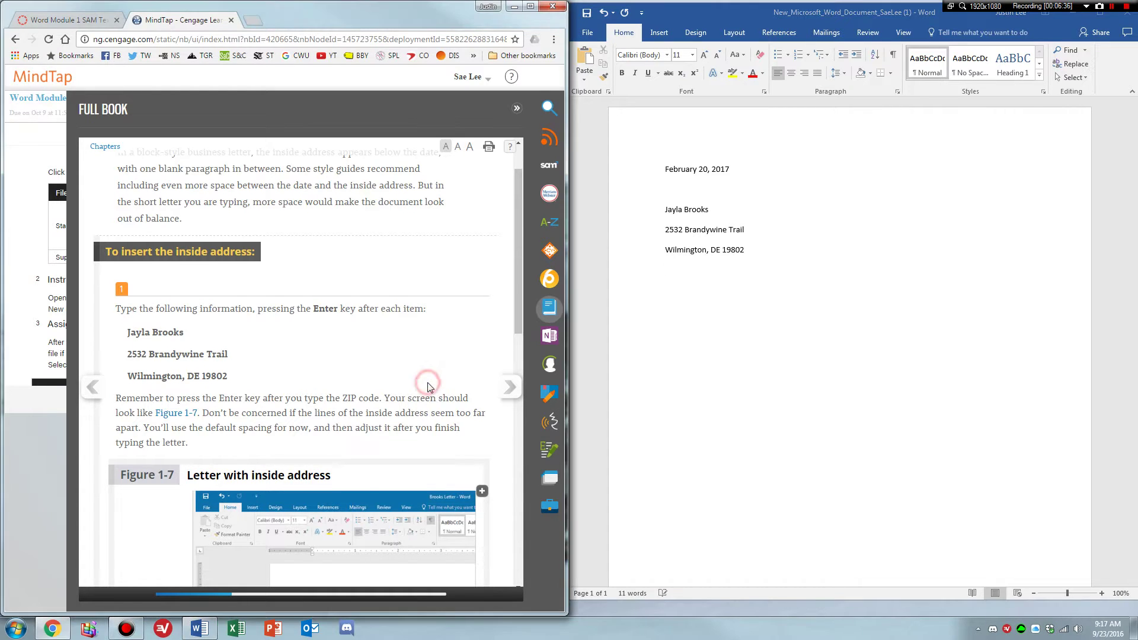
pyautogui.scroll(-1, 428, 386)
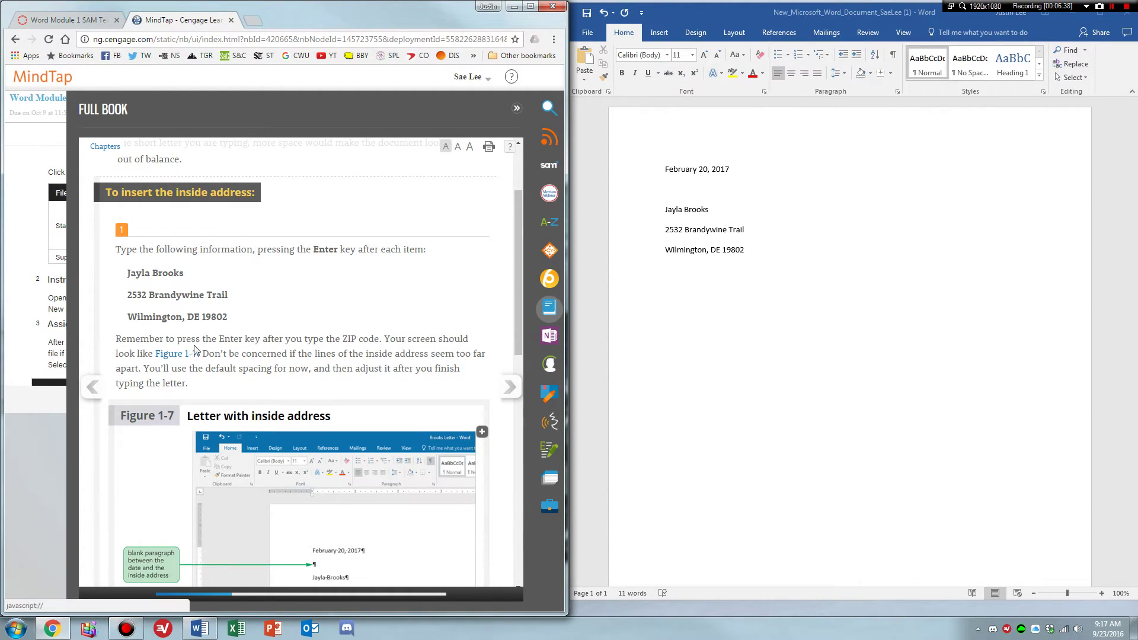
pyautogui.scroll(-1, 193, 355)
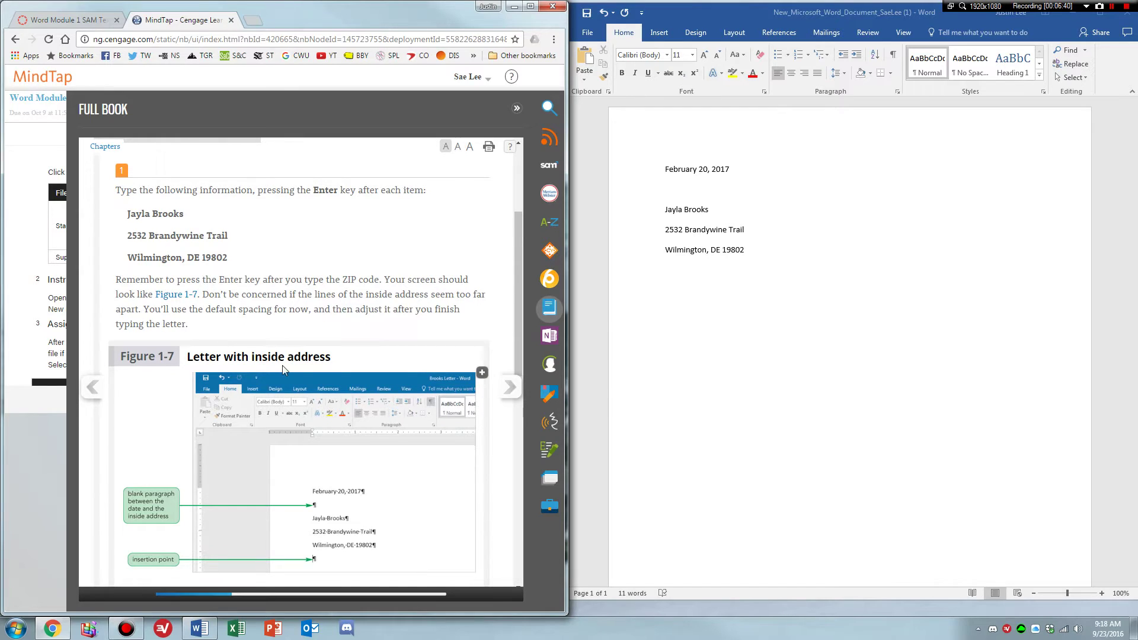
pyautogui.scroll(-1, 283, 368)
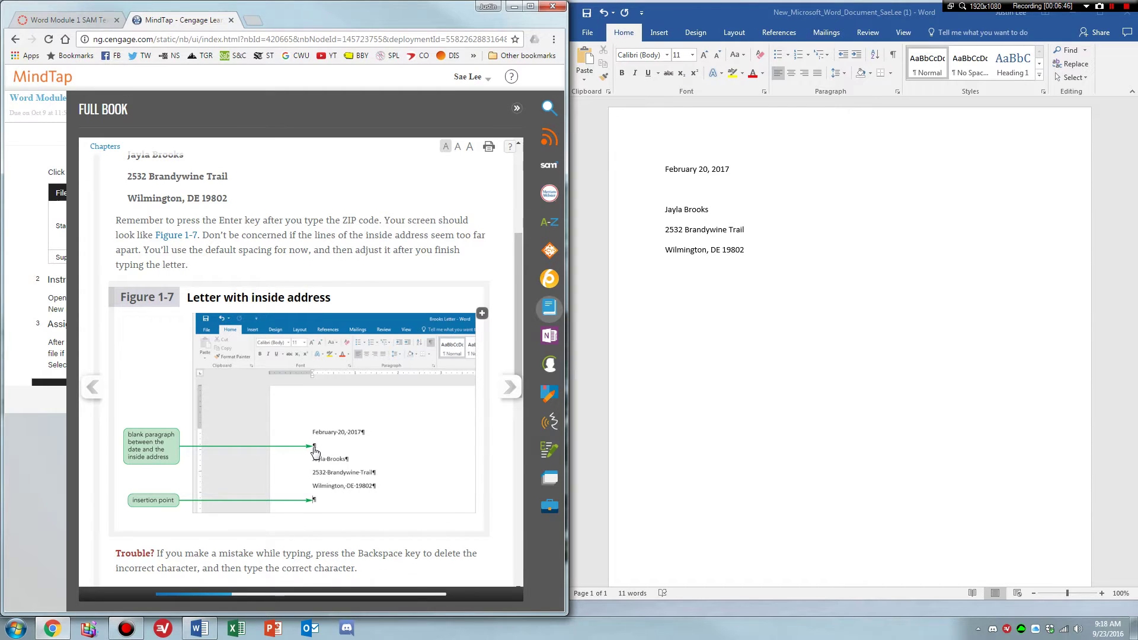
pyautogui.scroll(-1, 317, 452)
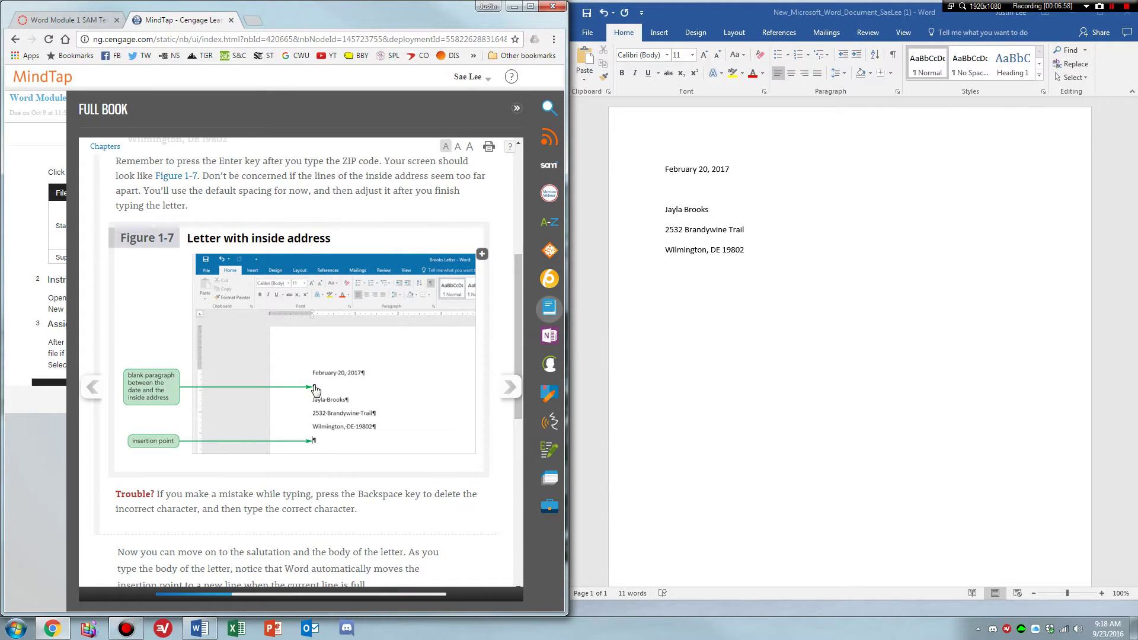
pyautogui.scroll(-1, 370, 394)
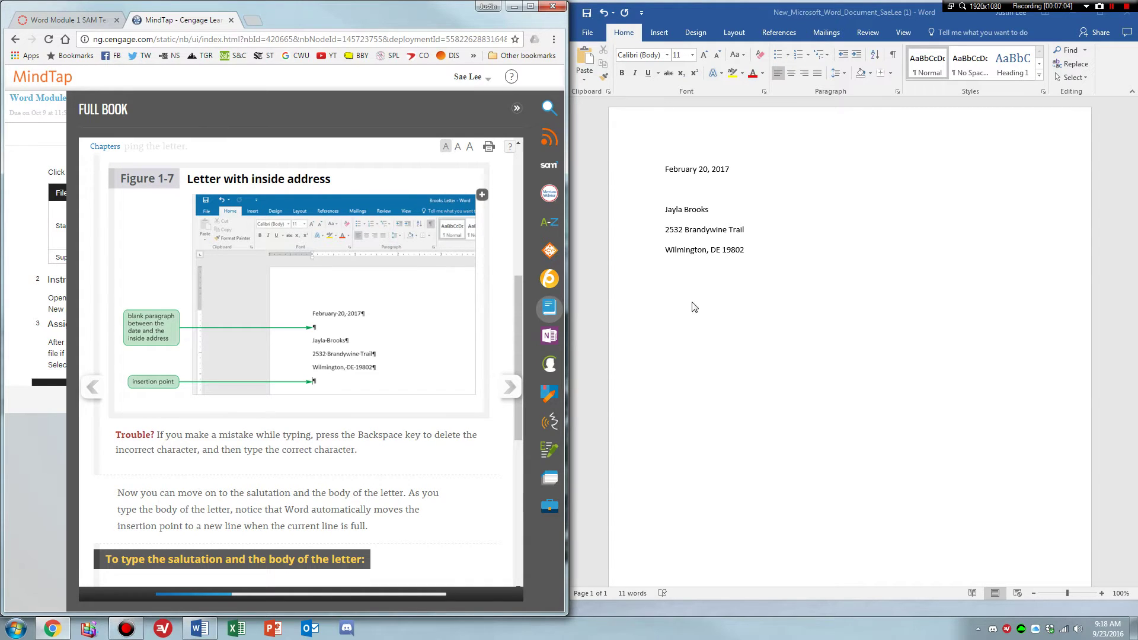
pyautogui.scroll(-1, 317, 376)
pyautogui.scroll(-1, 317, 375)
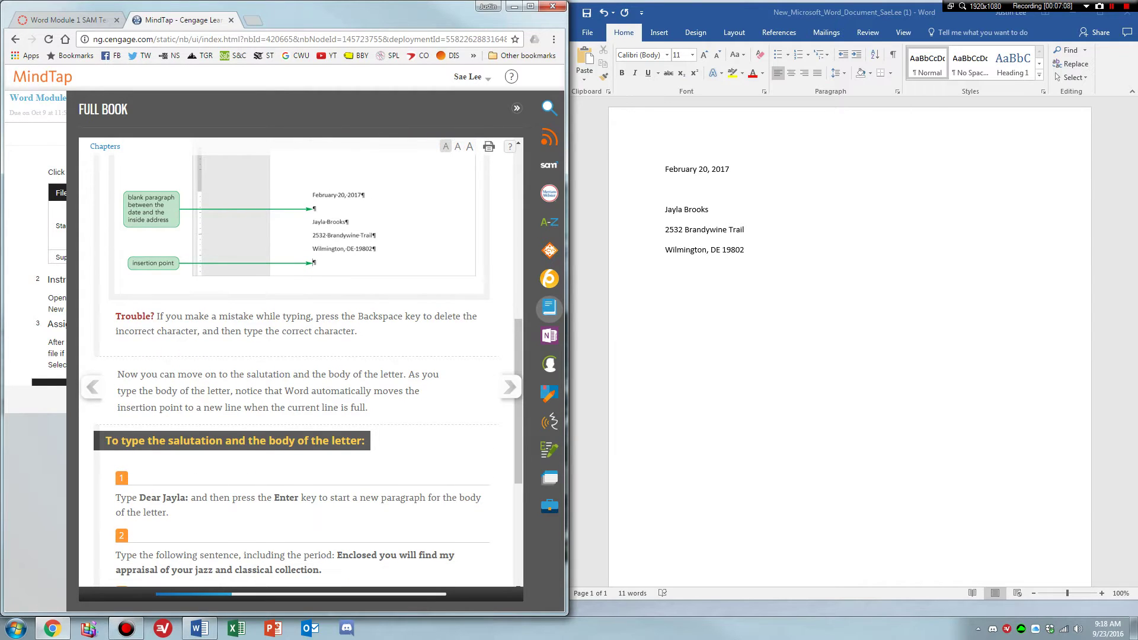
pyautogui.scroll(-4, 314, 356)
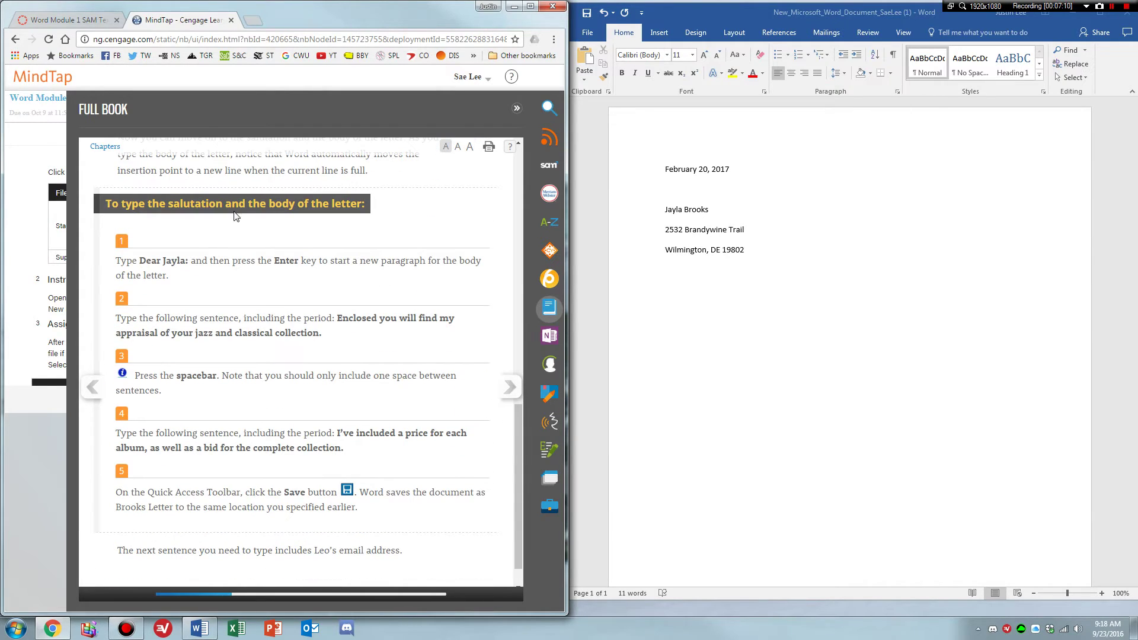
# Type the salutation and the body sentences about the collection appraisal and album prices.
pyautogui.click(651, 293)
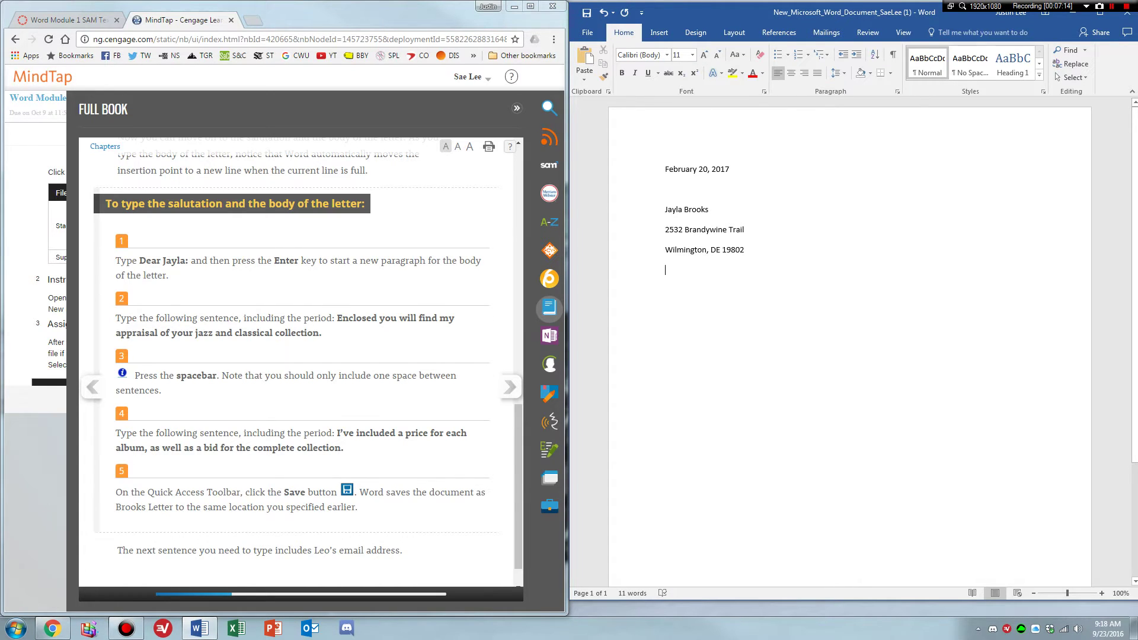
pyautogui.write('Dear Jayla: ')
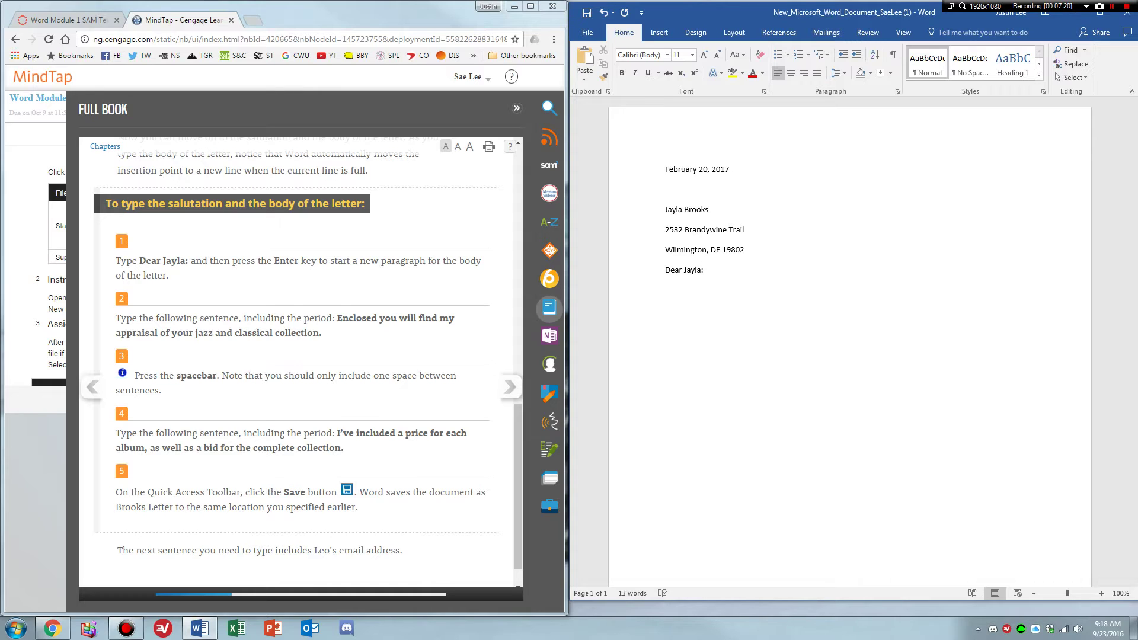
pyautogui.write('Enclosed you will find my appraisal of your')
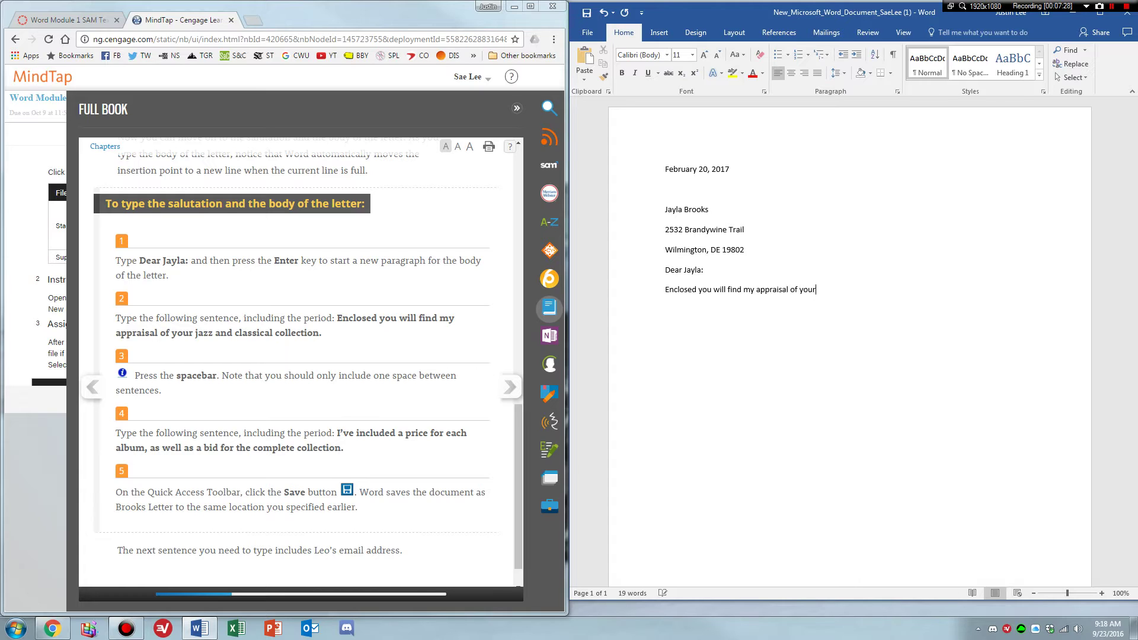
pyautogui.write(' jazz and classical collection.')
pyautogui.click(932, 292)
pyautogui.write("I've invlude")
pyautogui.press('BackSpace')
pyautogui.press('BackSpace')
pyautogui.press('BackSpace')
pyautogui.press('BackSpace')
pyautogui.press('BackSpace')
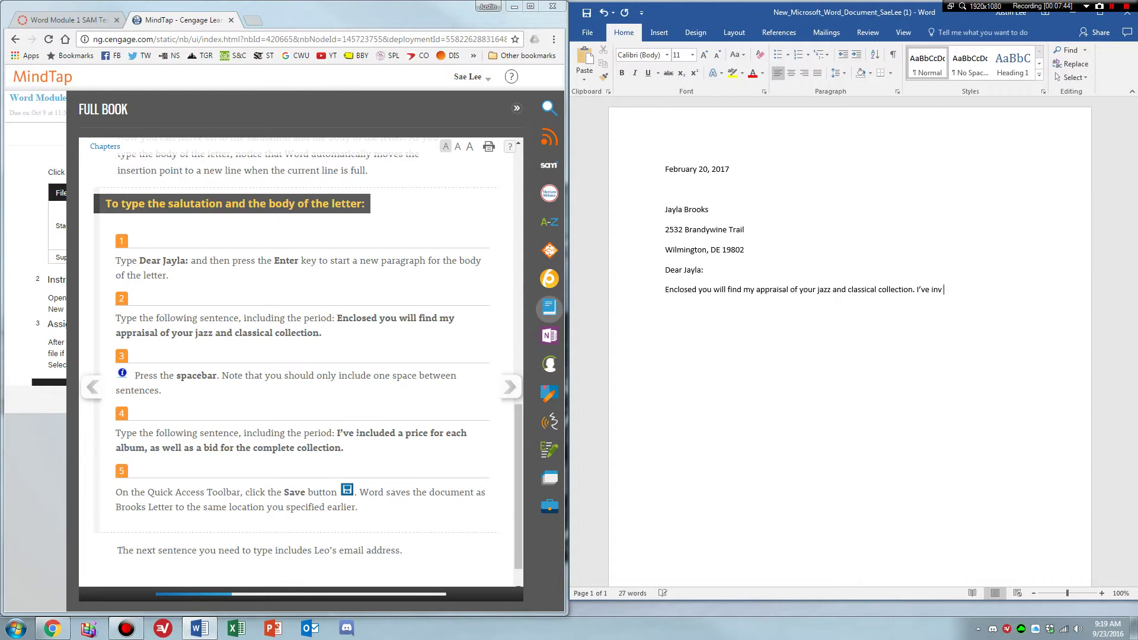
pyautogui.write('cluded a prive for each album, as well as a bid')
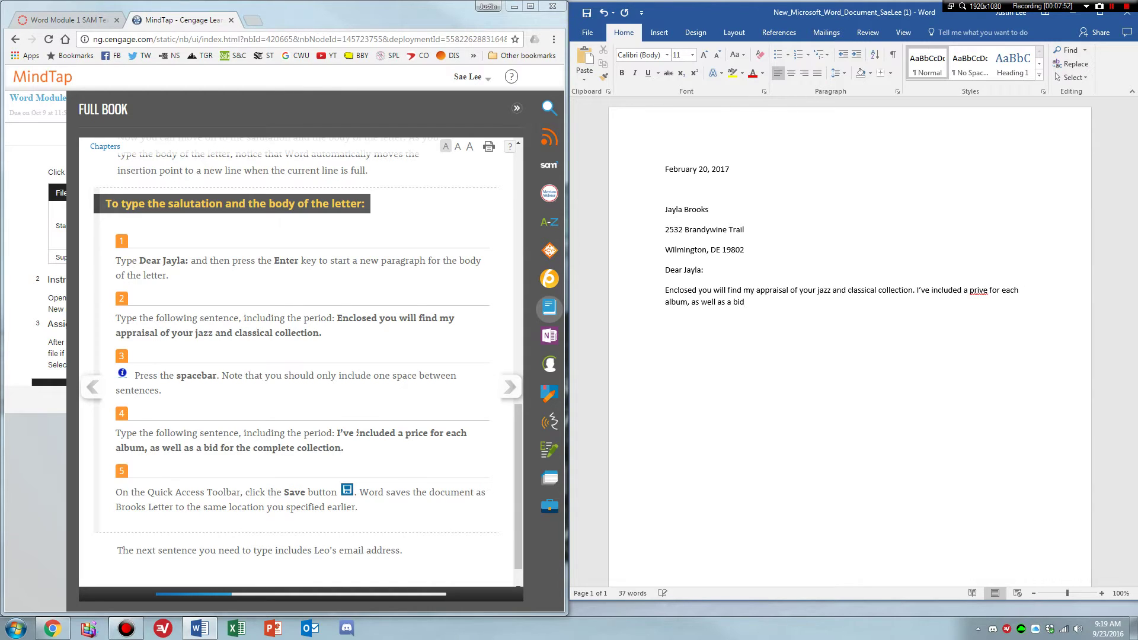
pyautogui.write(' for the complete collection.')
# Correct 'prive' to 'price', save the letter, and move the book to 1-5c Typing a Hyperlink.
pyautogui.rightClick(977, 290)
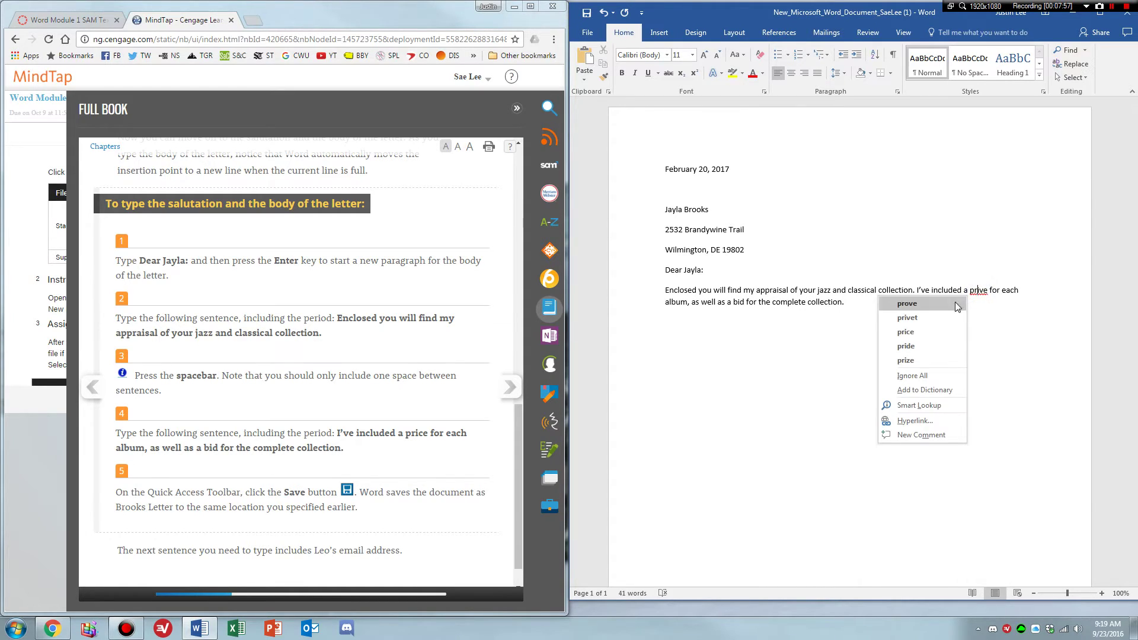
pyautogui.click(938, 332)
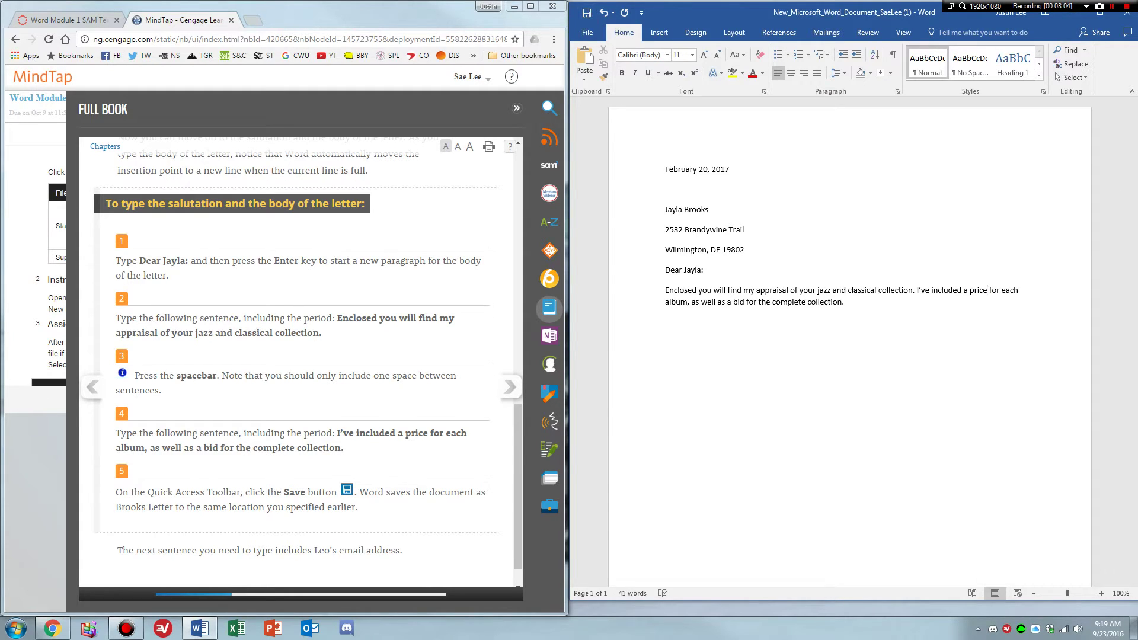
pyautogui.scroll(-1, 847, 356)
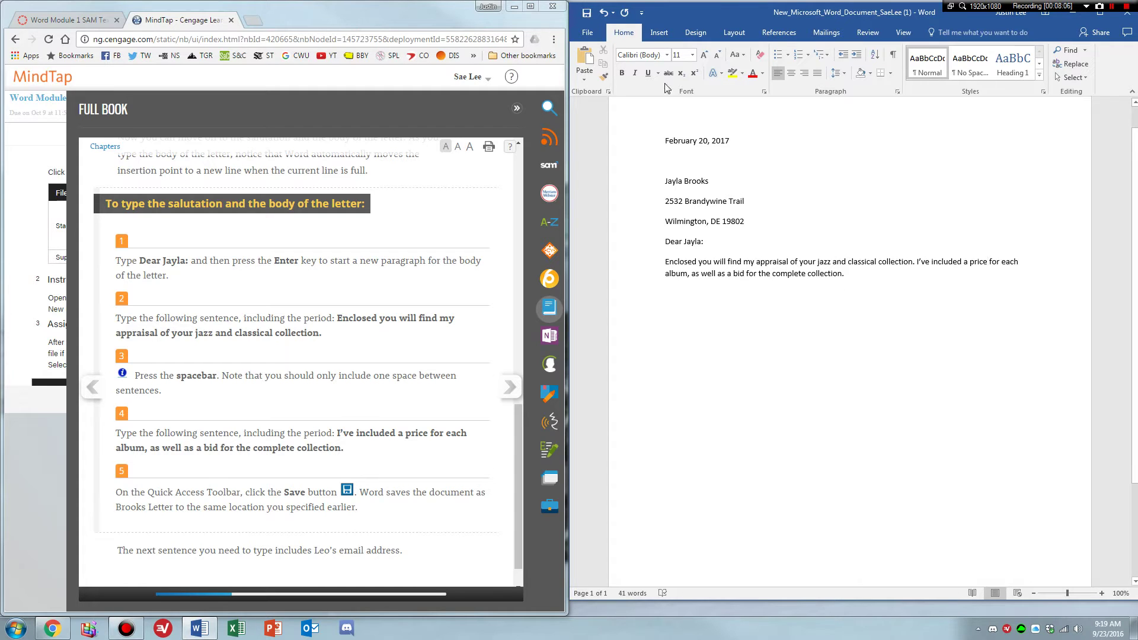
pyautogui.click(585, 13)
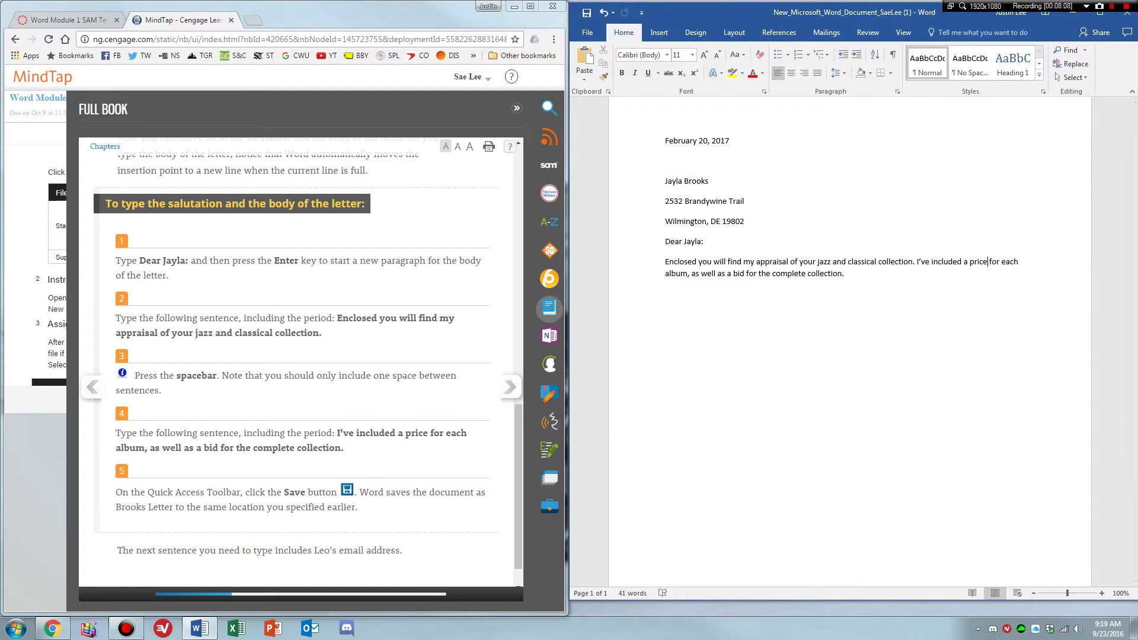
pyautogui.click(511, 386)
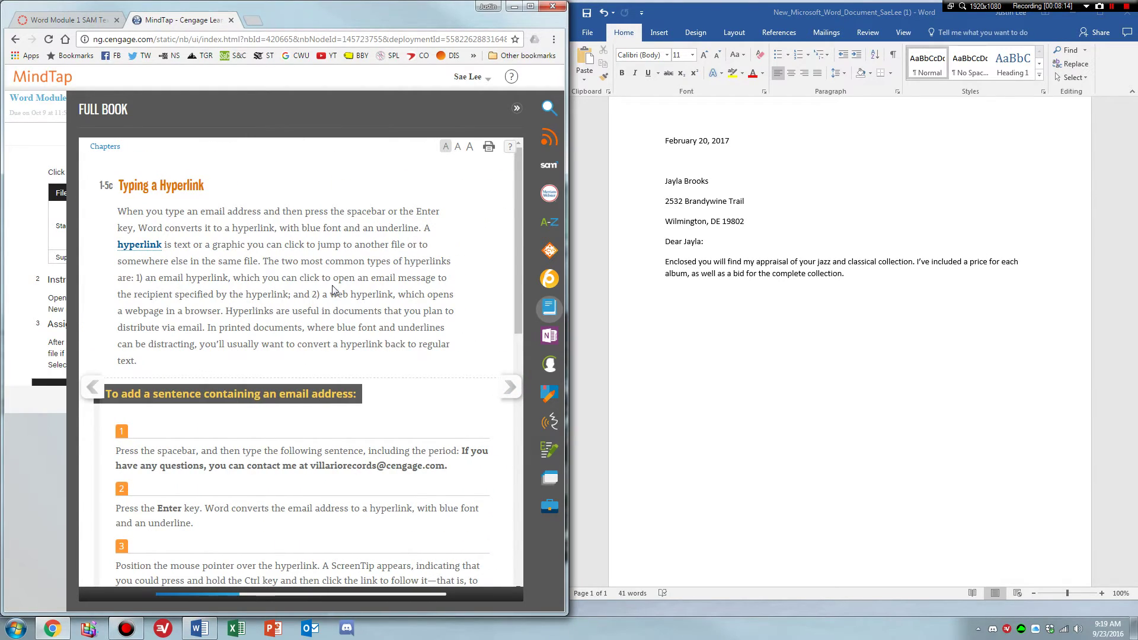
# Append the sentence inviting questions at the company e-mail address, fixing its first letter and adding a period.
pyautogui.scroll(-1, 323, 290)
pyautogui.scroll(-3, 305, 255)
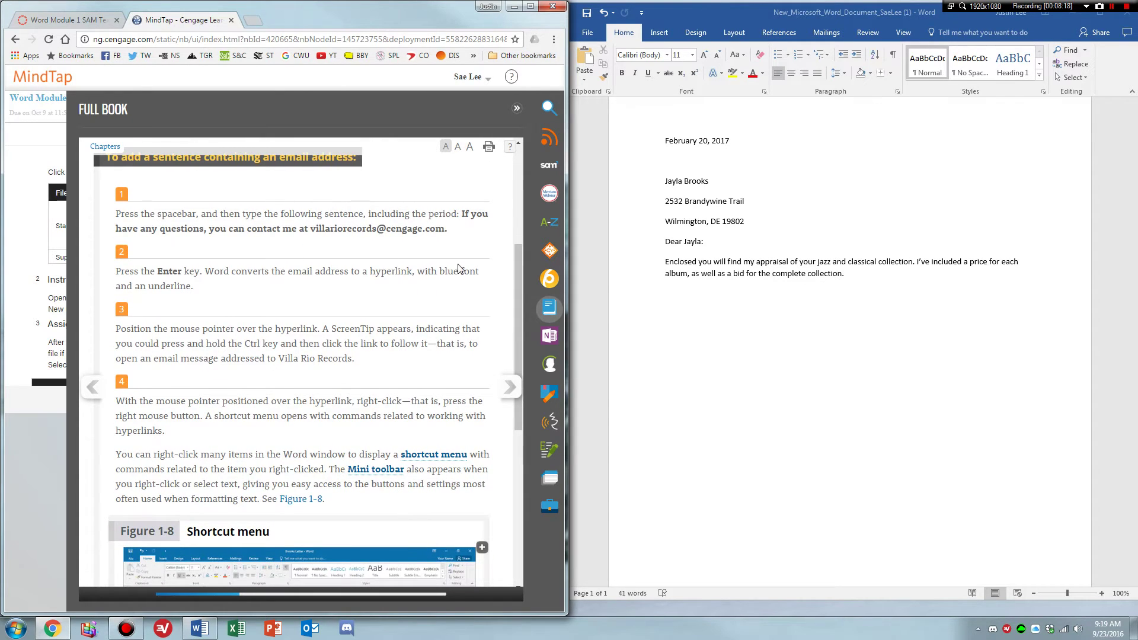
pyautogui.click(904, 274)
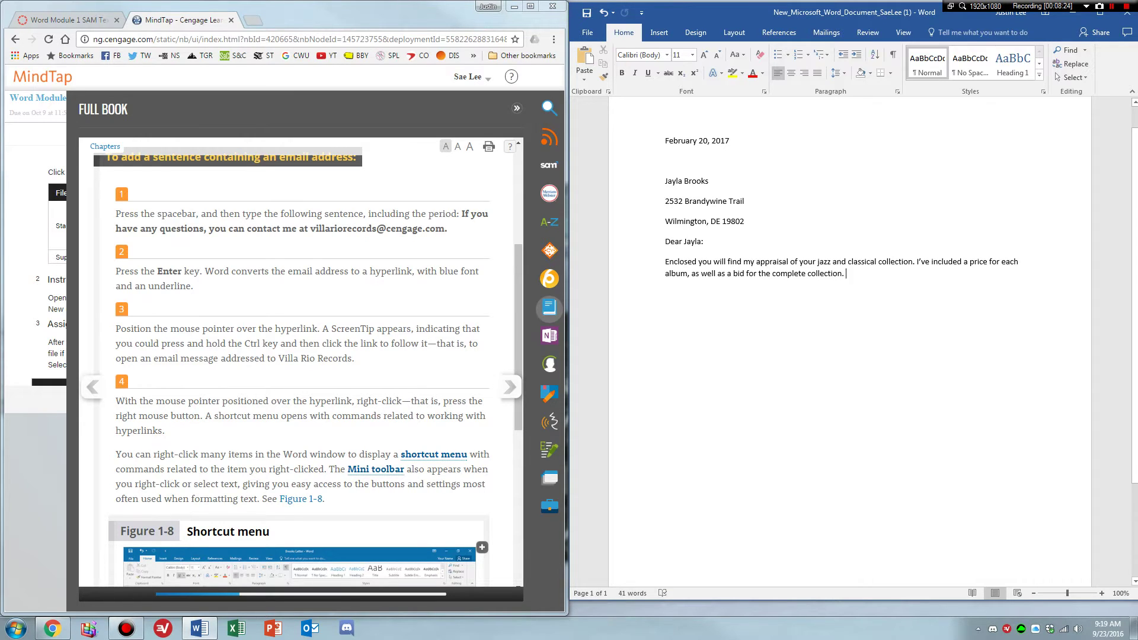
pyautogui.write('If you')
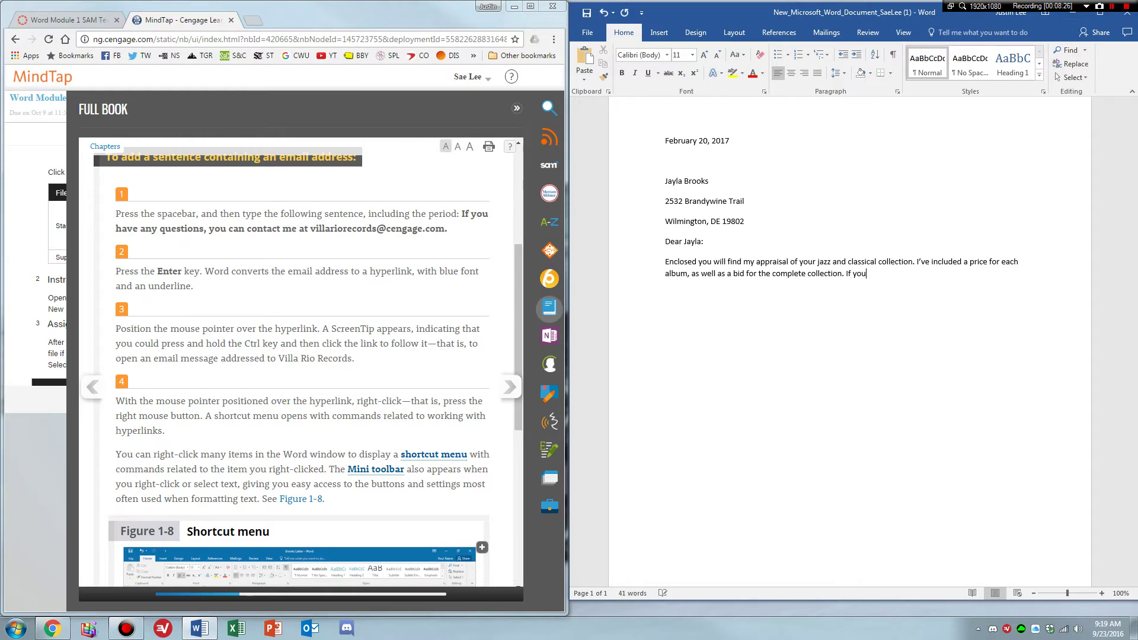
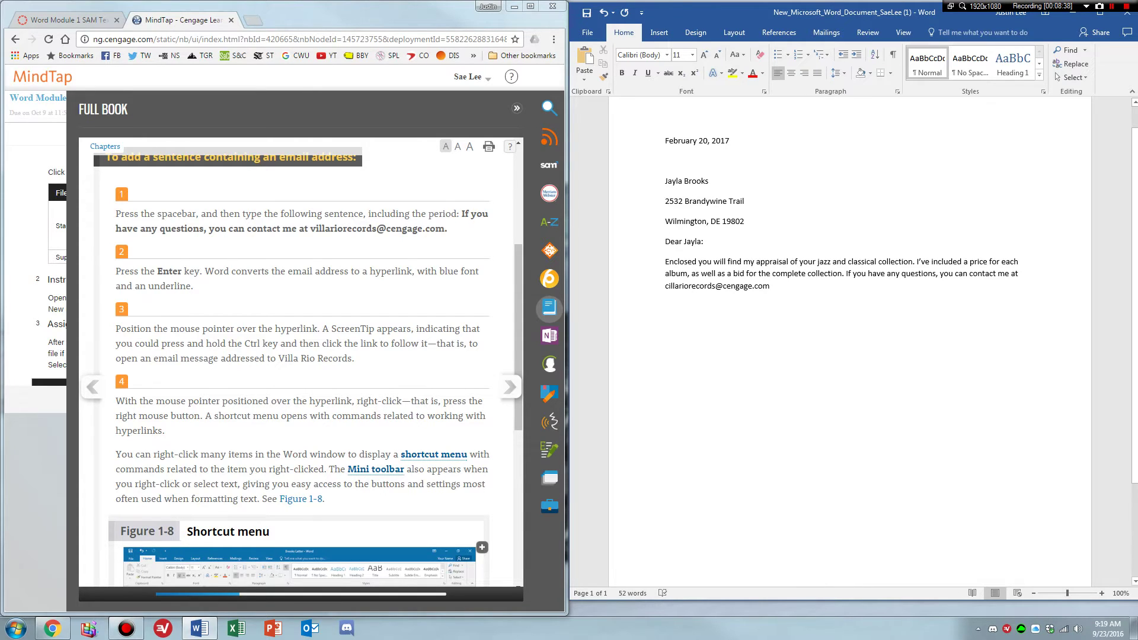
pyautogui.moveTo(665, 286); pyautogui.dragTo(669, 285)
pyautogui.write('v')
pyautogui.click(788, 285)
pyautogui.write('.')
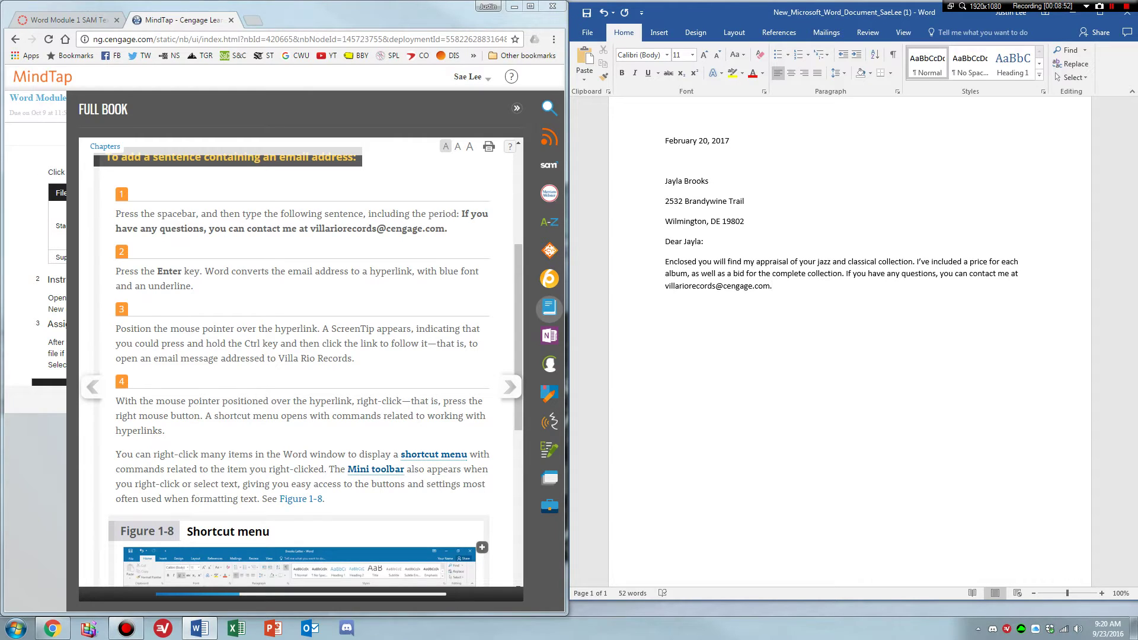
pyautogui.press('Return')
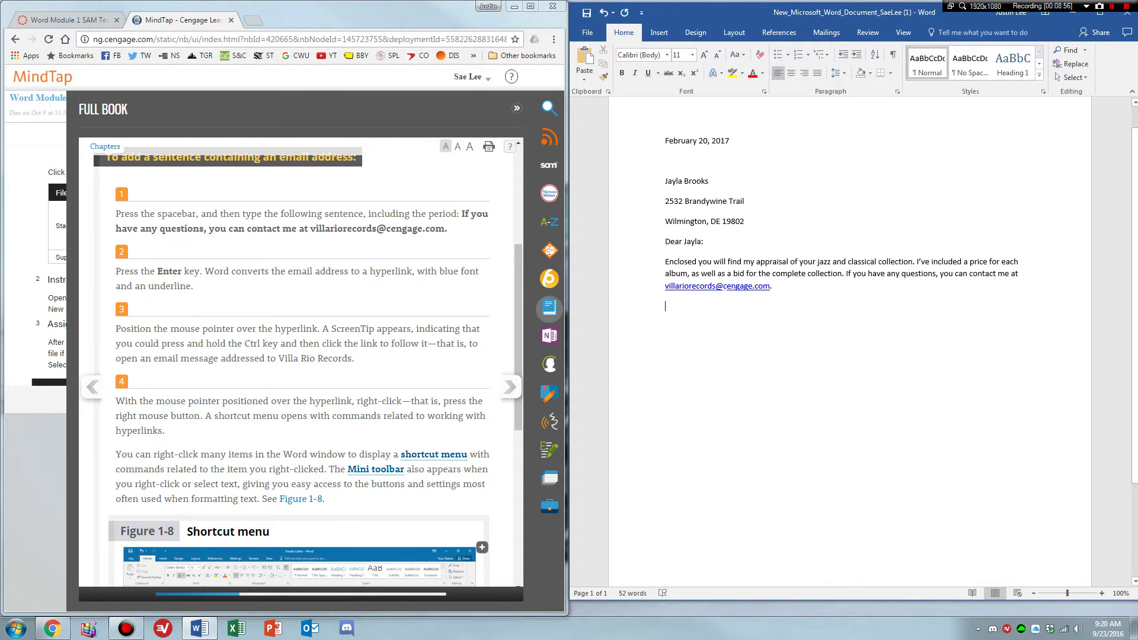
pyautogui.moveTo(669, 287)
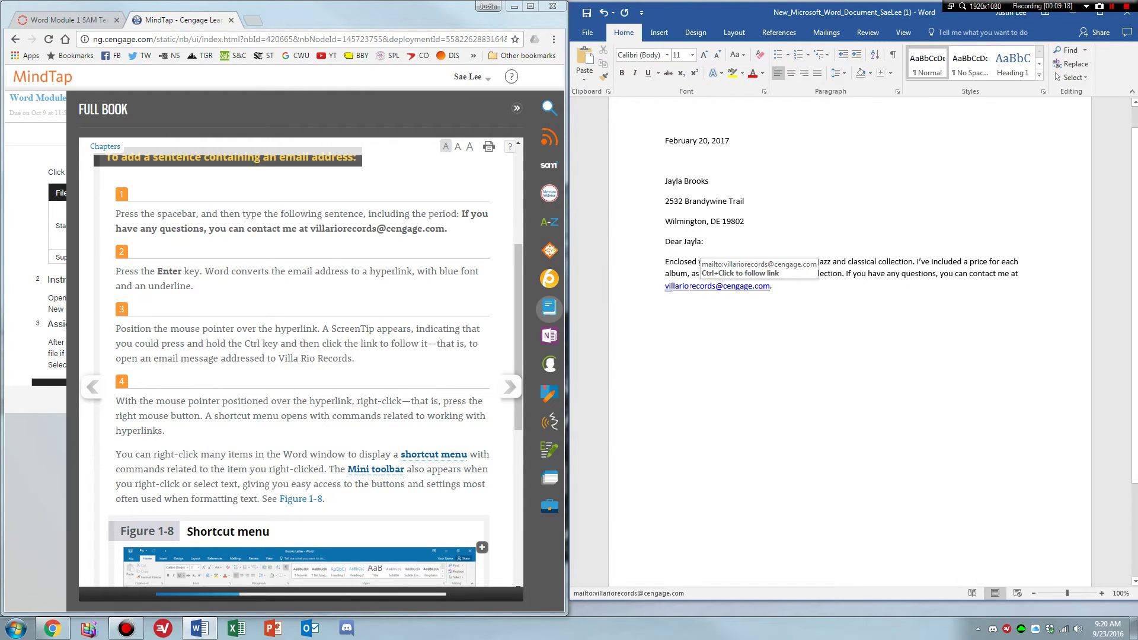
pyautogui.scroll(-1, 373, 325)
pyautogui.click(373, 326)
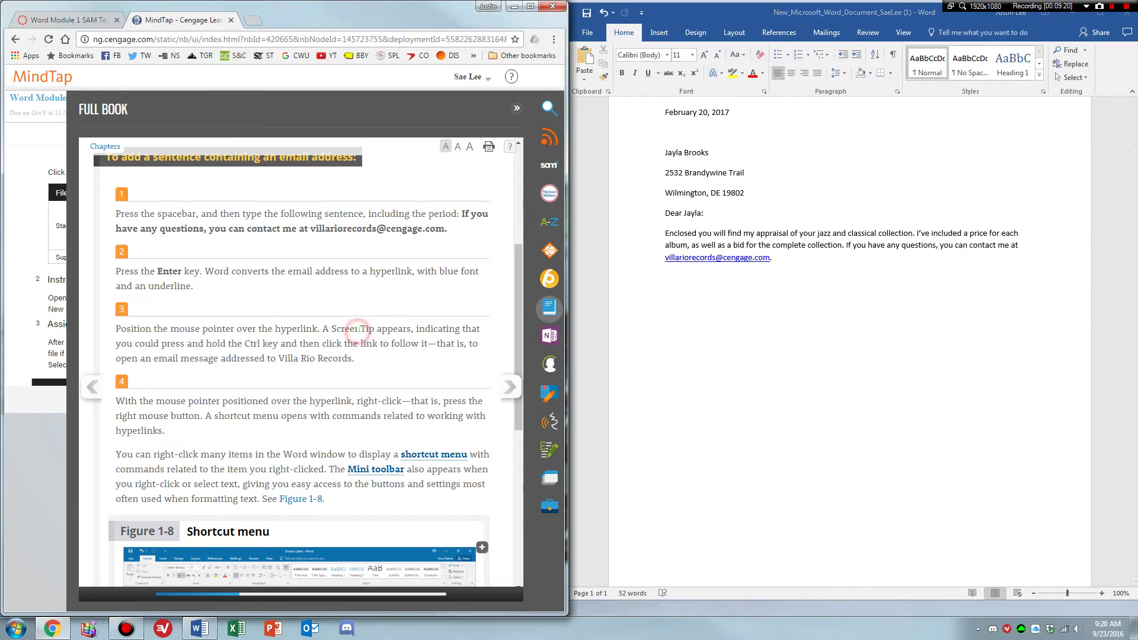
pyautogui.scroll(-1, 358, 335)
pyautogui.scroll(-1, 358, 336)
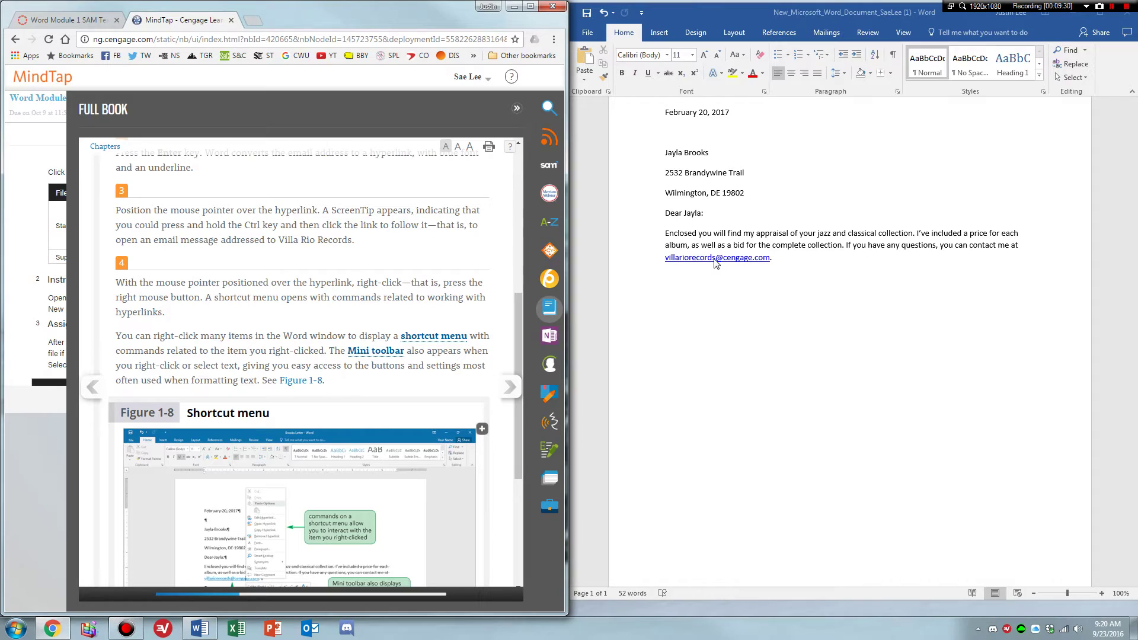
pyautogui.click(329, 278)
pyautogui.scroll(-1, 329, 278)
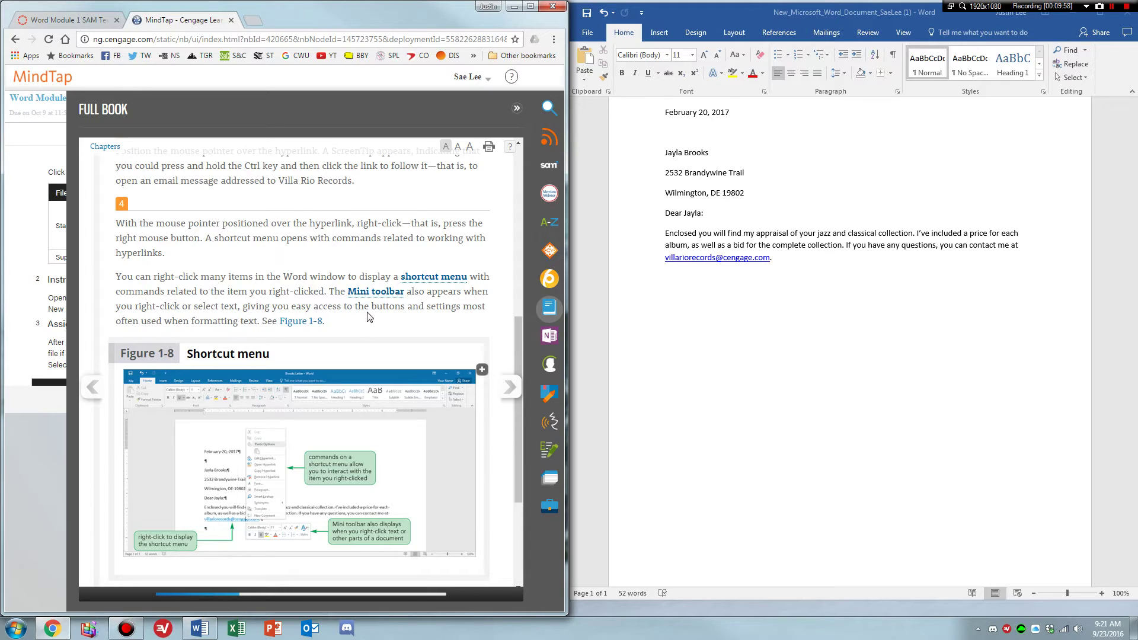
# Try following the e-mail link, then dismiss the message and its shortcut menu.
pyautogui.click(738, 316)
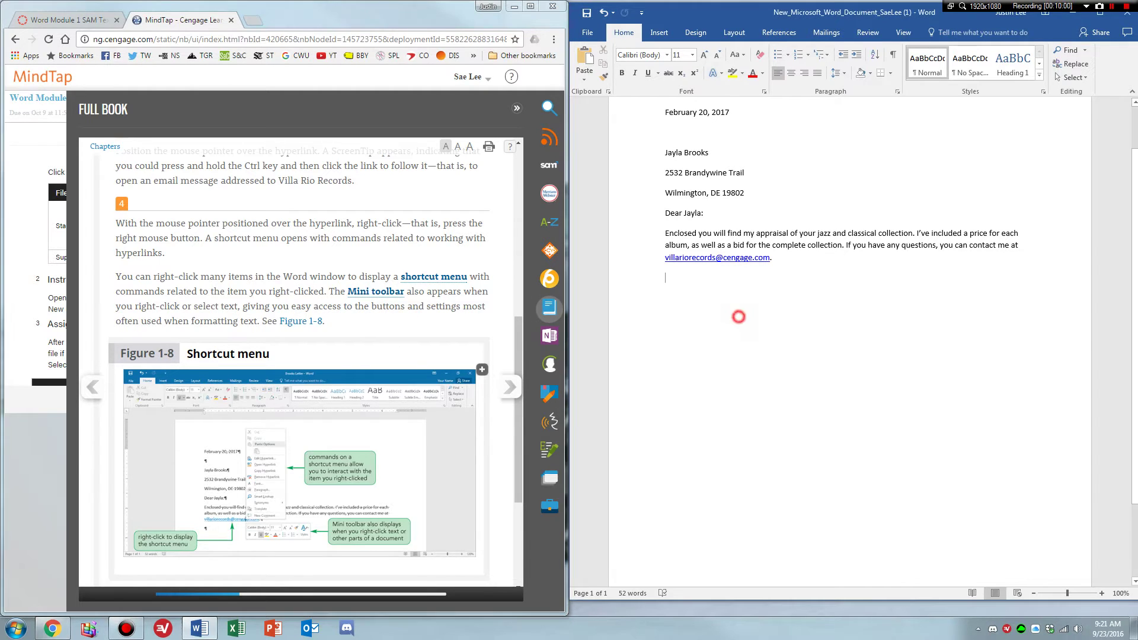
pyautogui.keyDown('ctrl'); pyautogui.click(732, 258); pyautogui.keyUp('ctrl')
pyautogui.click(575, 352)
pyautogui.rightClick(735, 261)
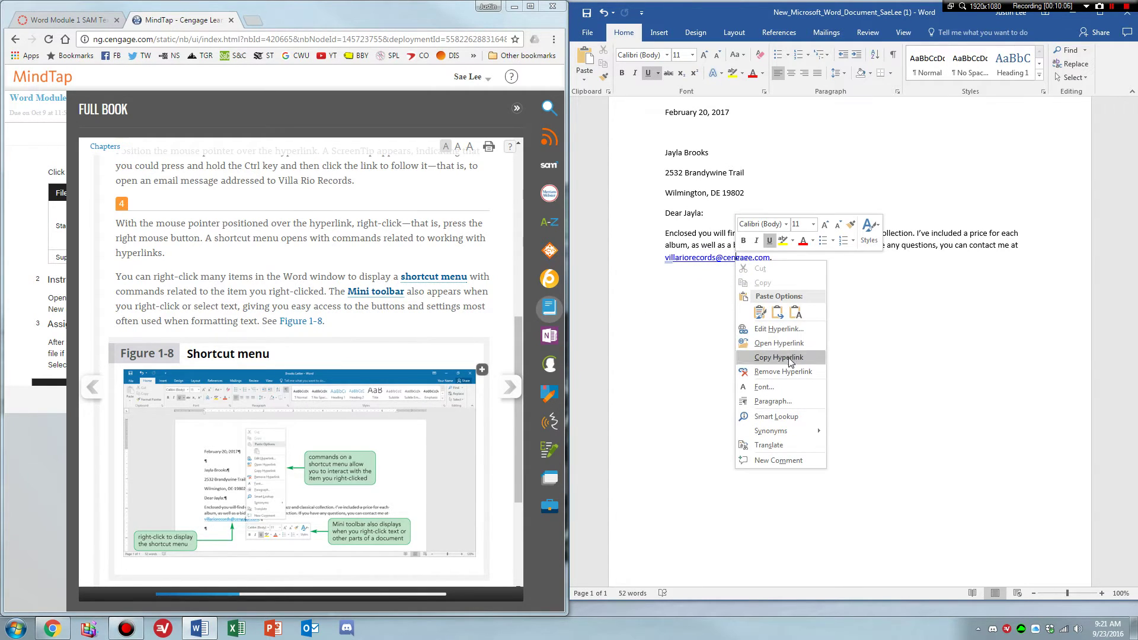
pyautogui.click(686, 310)
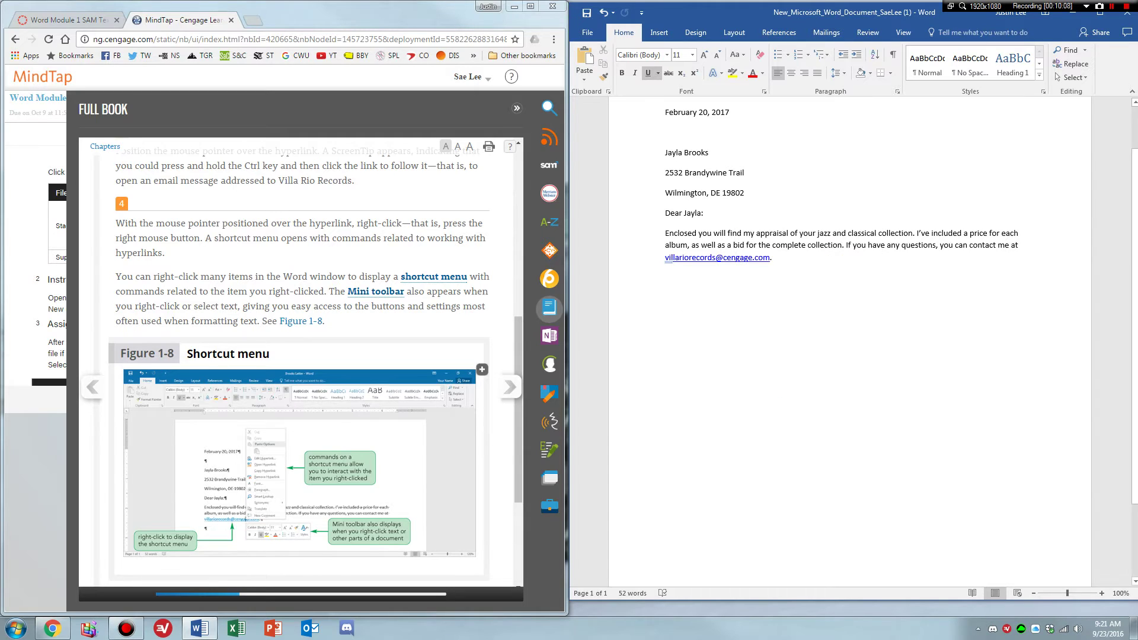
# Choose Remove Hyperlink on the e-mail address so it becomes plain text.
pyautogui.click(798, 272)
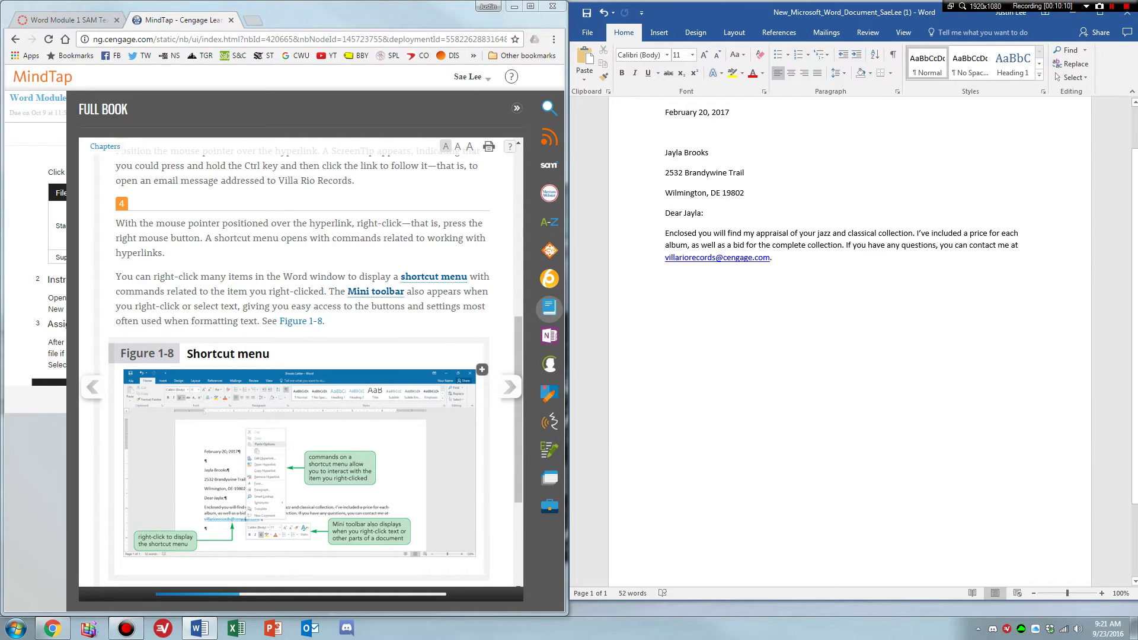
pyautogui.scroll(-3, 428, 317)
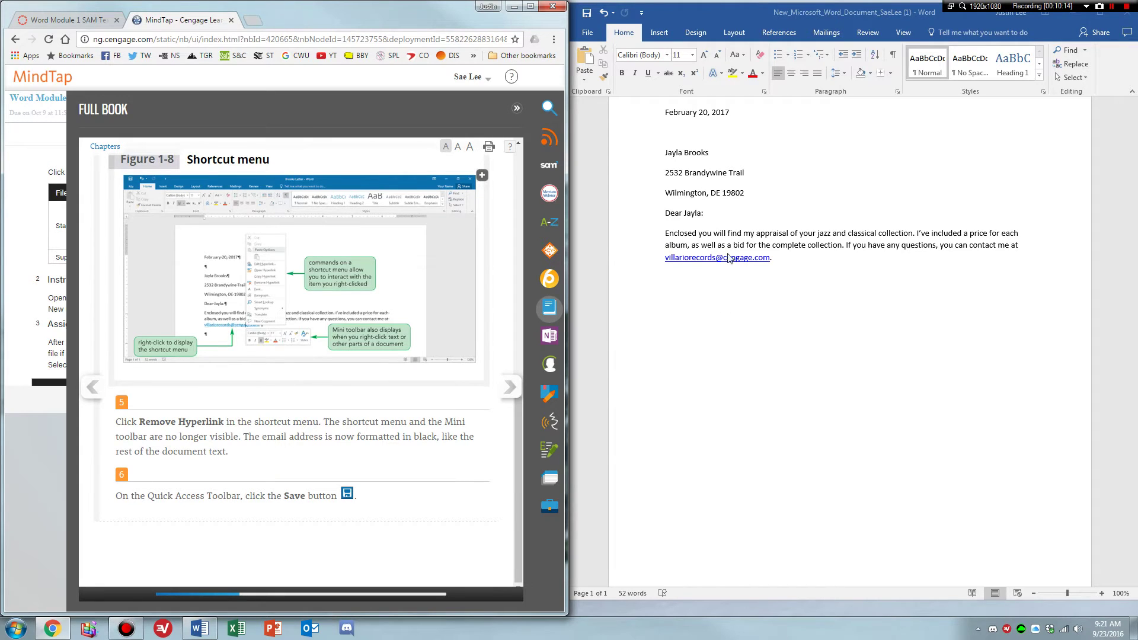
pyautogui.click(805, 247)
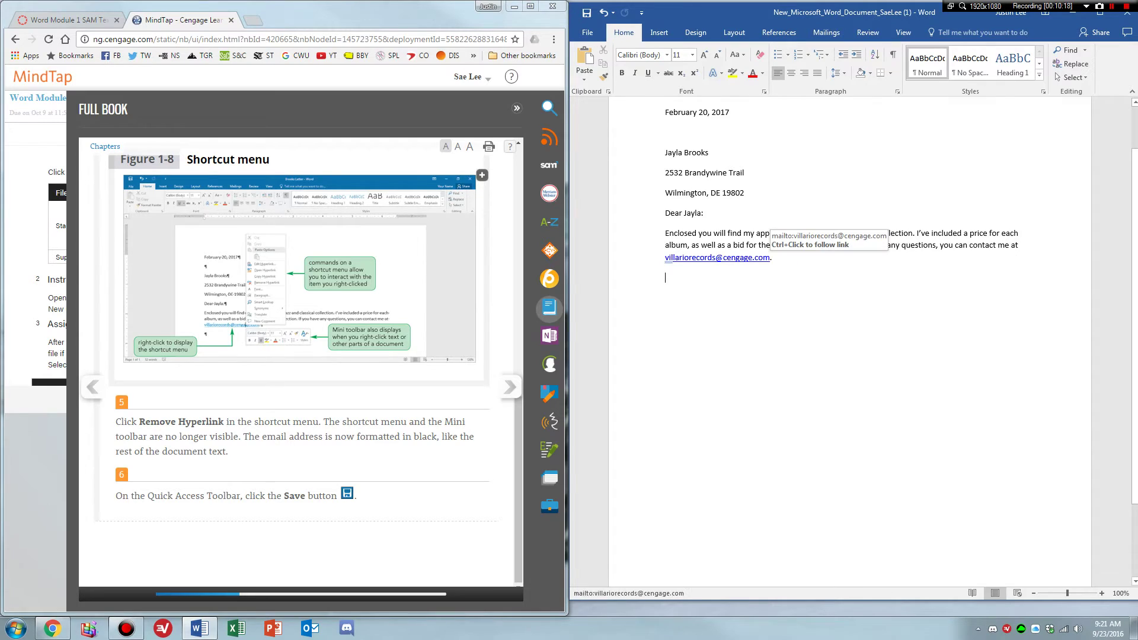
pyautogui.rightClick(721, 257)
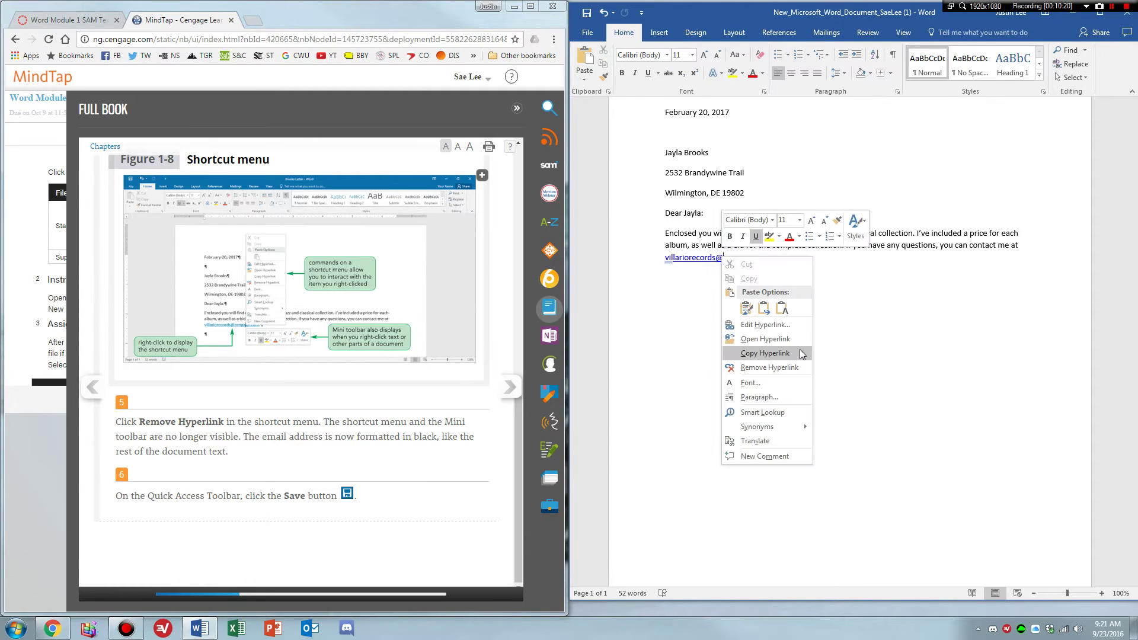
pyautogui.click(786, 368)
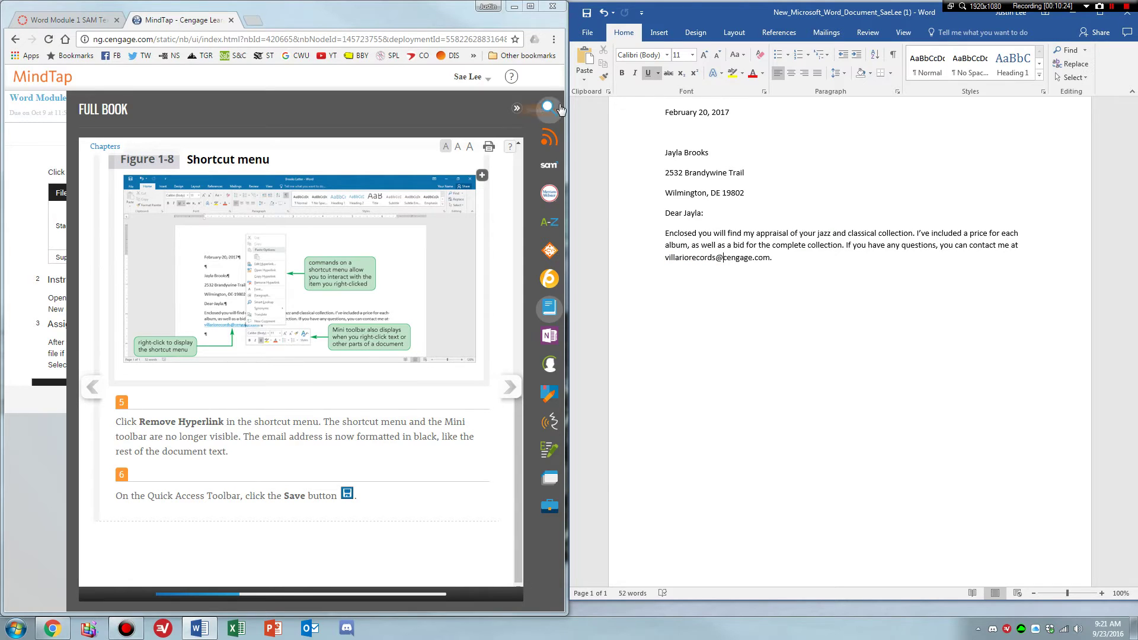
pyautogui.click(509, 390)
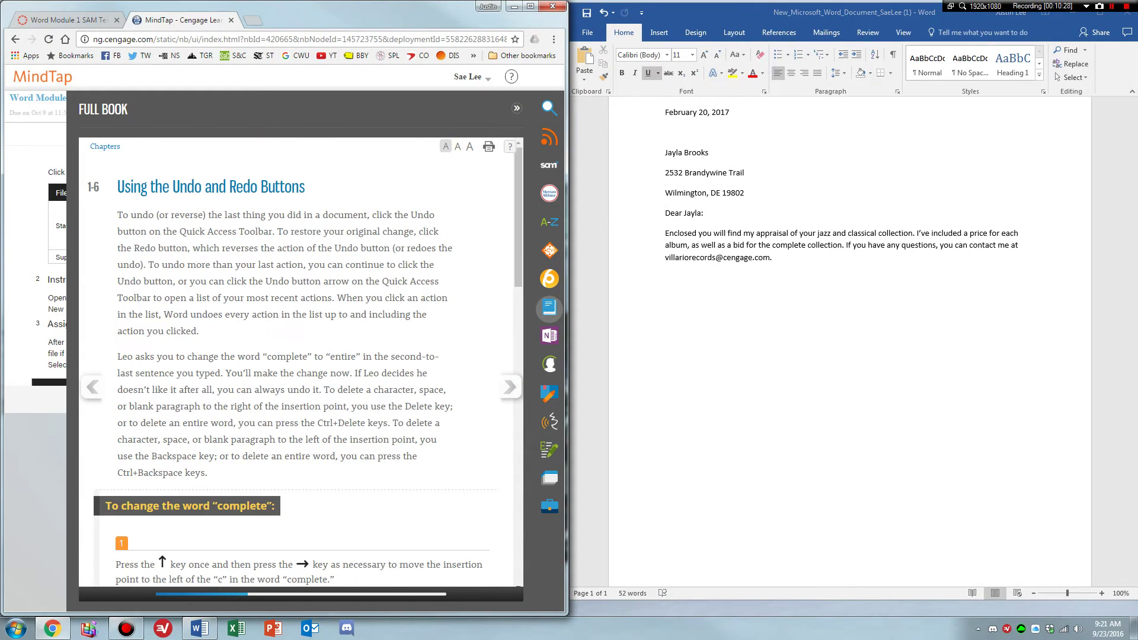
# Add a new empty paragraph in the letter and check the textbook steps.
pyautogui.click(850, 272)
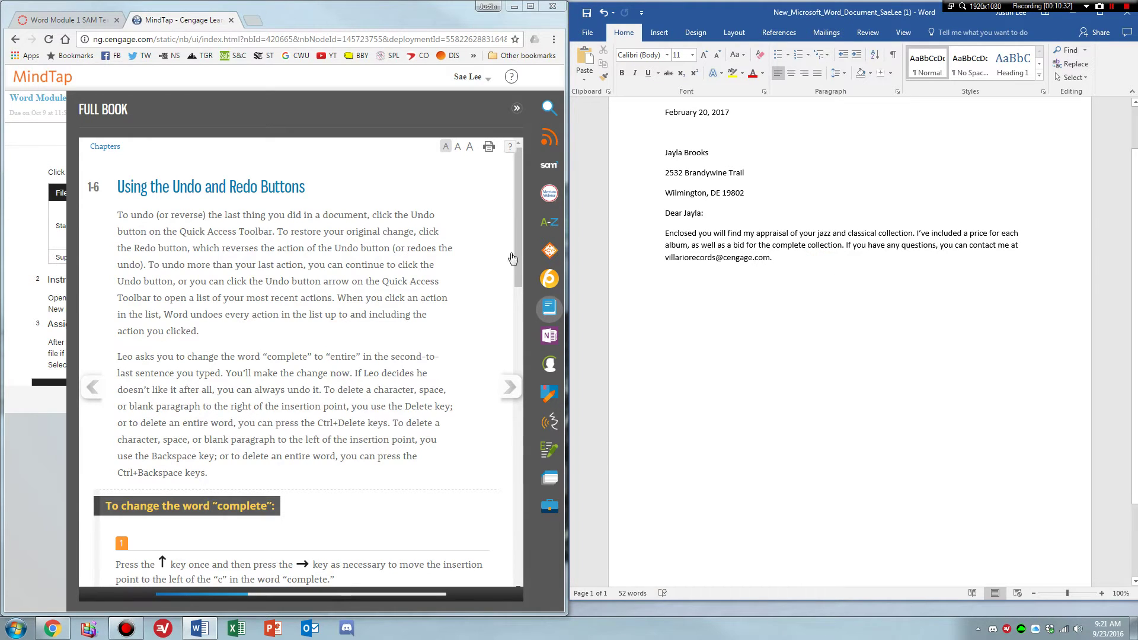
pyautogui.press('Return')
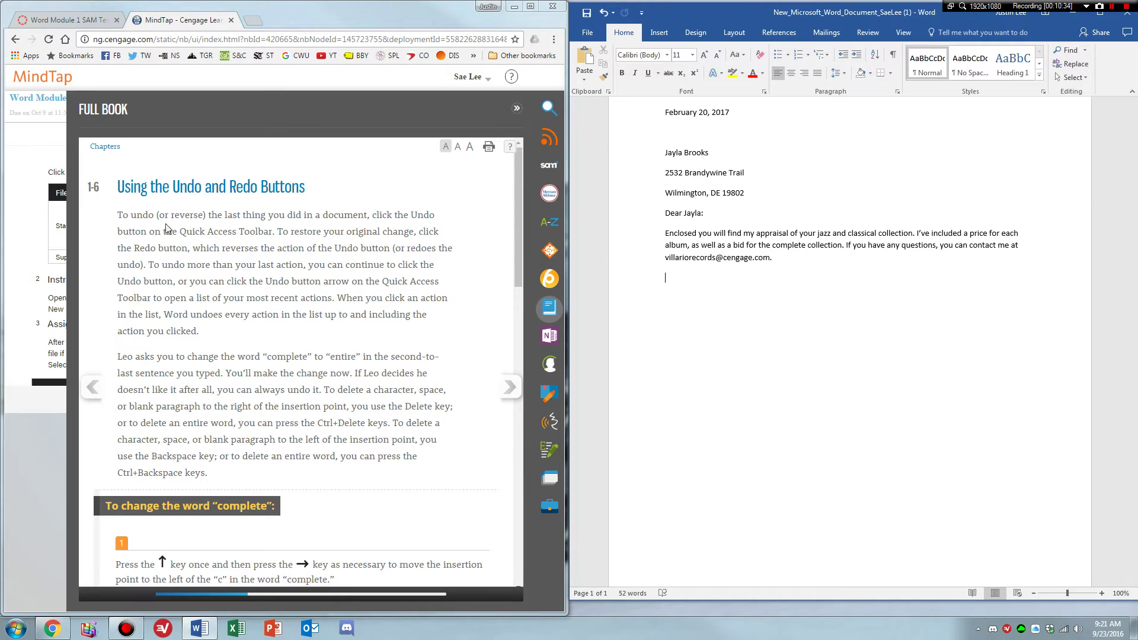
pyautogui.scroll(-2, 281, 326)
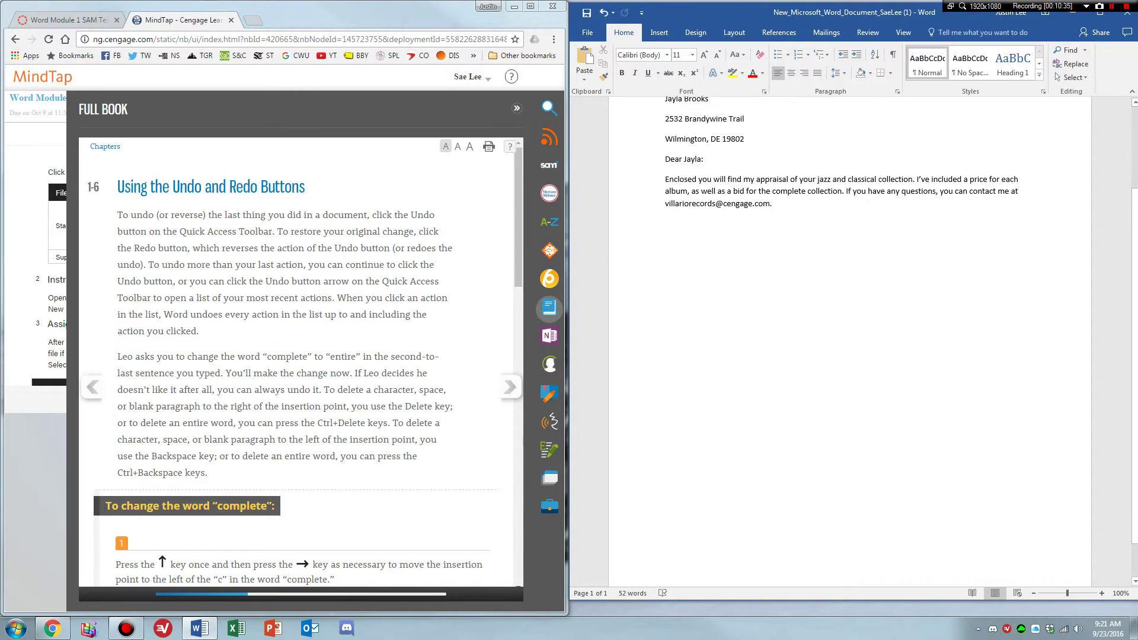
pyautogui.click(323, 315)
pyautogui.scroll(-3, 323, 315)
pyautogui.scroll(1, 323, 315)
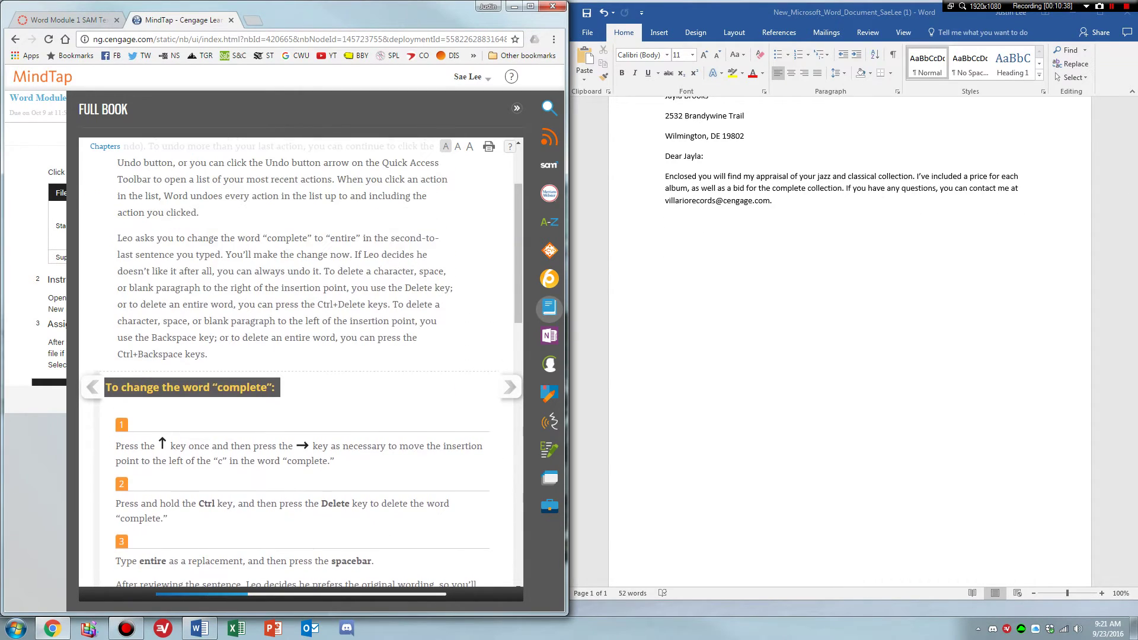
pyautogui.click(782, 217)
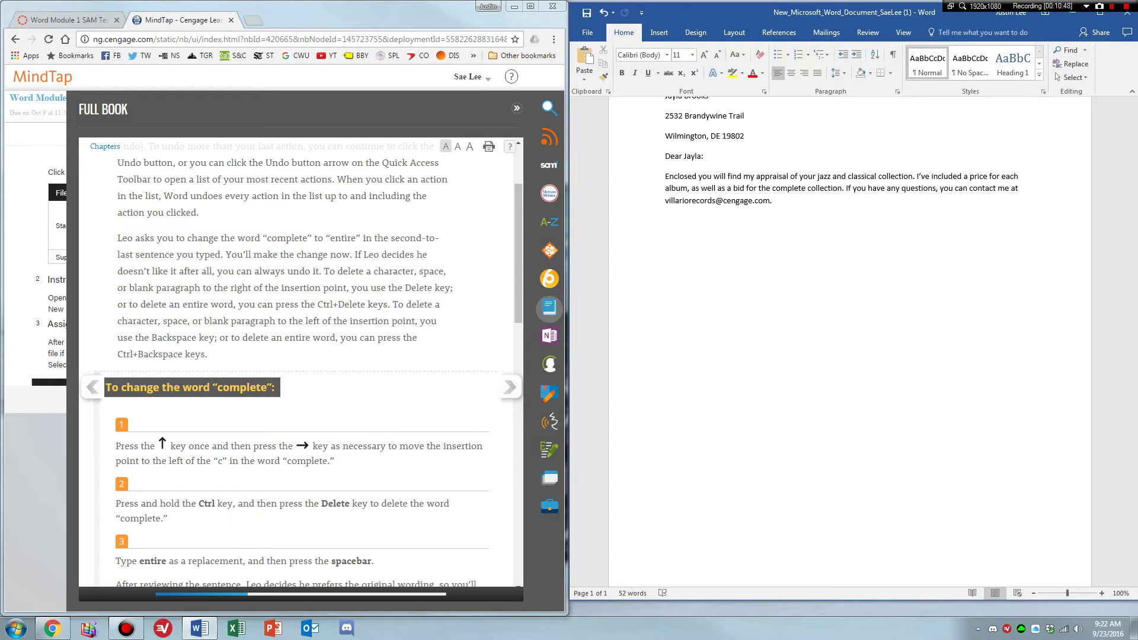
# Delete 'complete' and type 'entire' so the sentence reads 'entire collection'.
pyautogui.press('Up')
pyautogui.press('Right')
pyautogui.write('c')
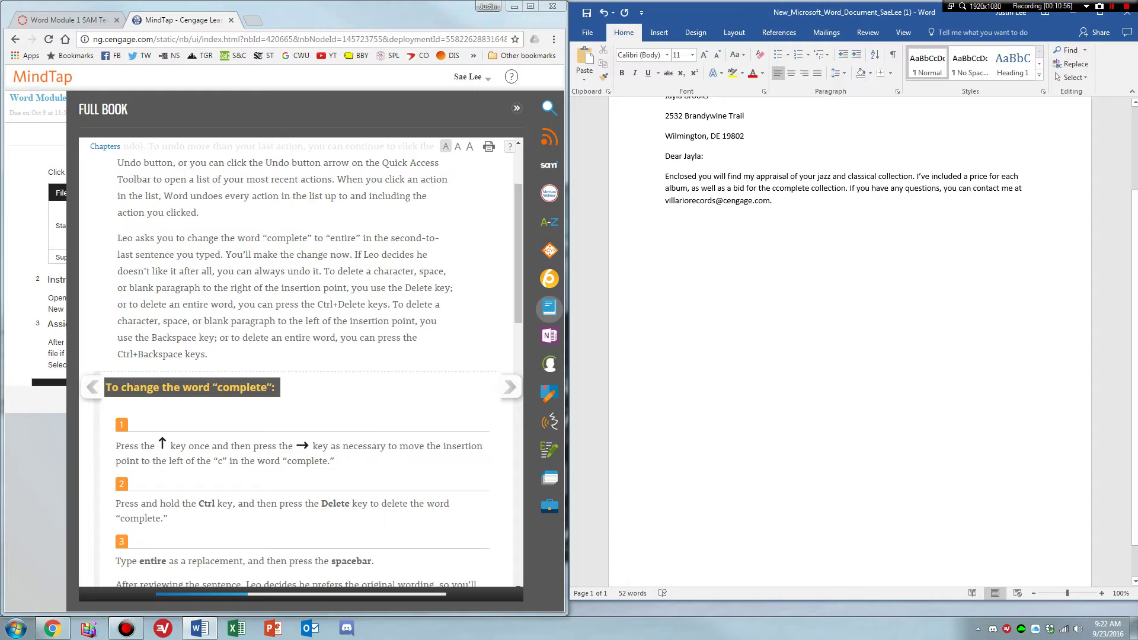
pyautogui.scroll(-1, 847, 332)
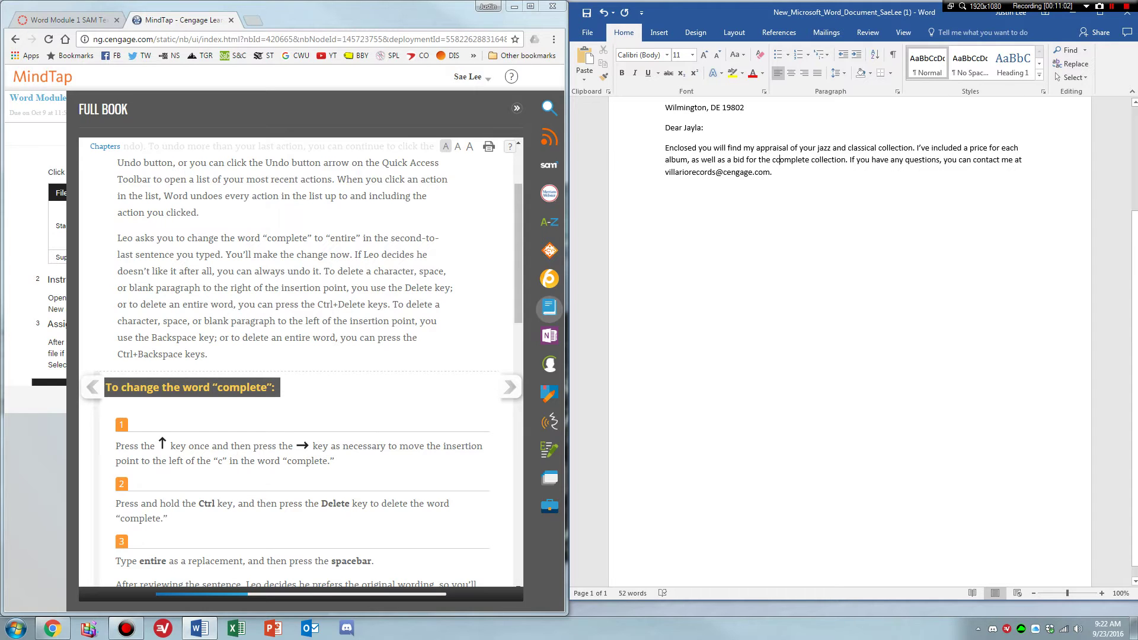
pyautogui.hotkey('ctrl', 'Delete')
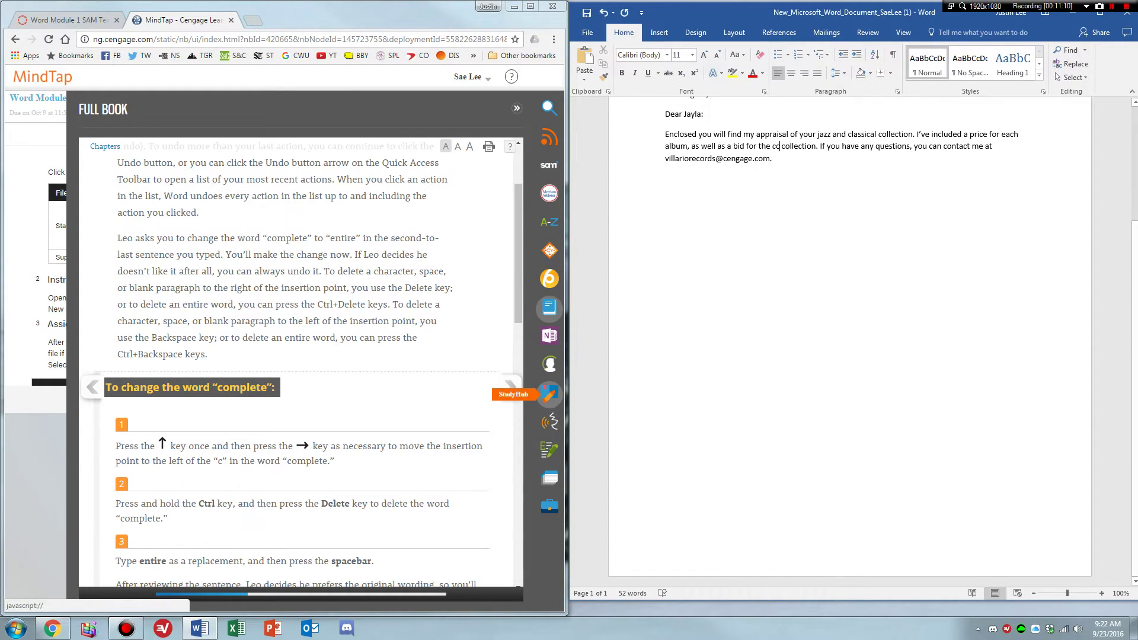
pyautogui.hotkey('ctrl', 'BackSpace')
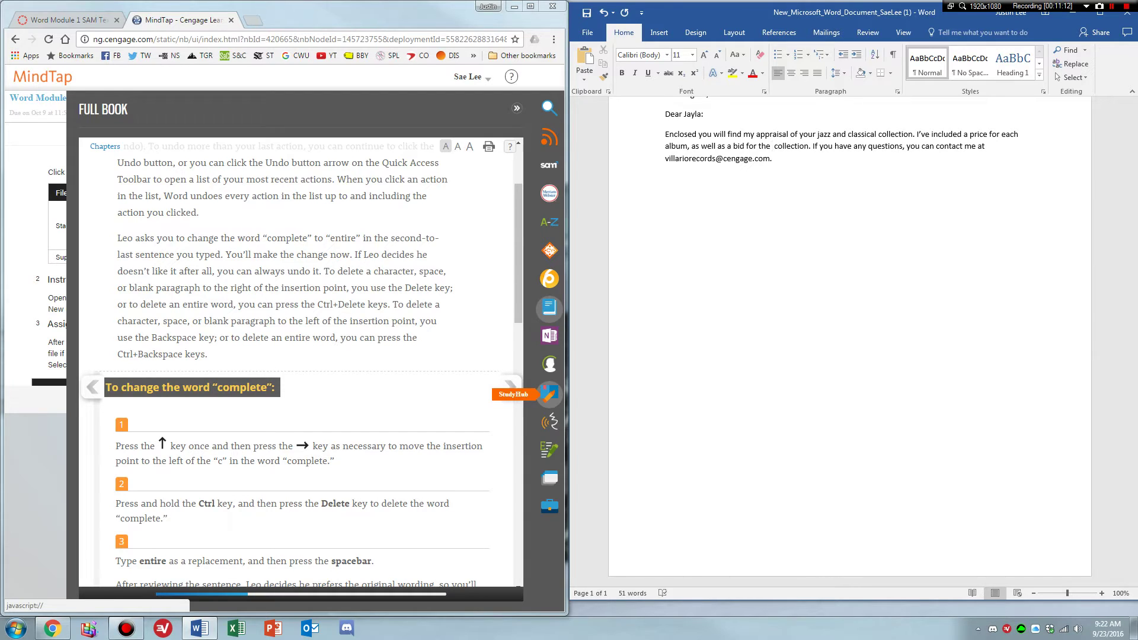
pyautogui.write('entire')
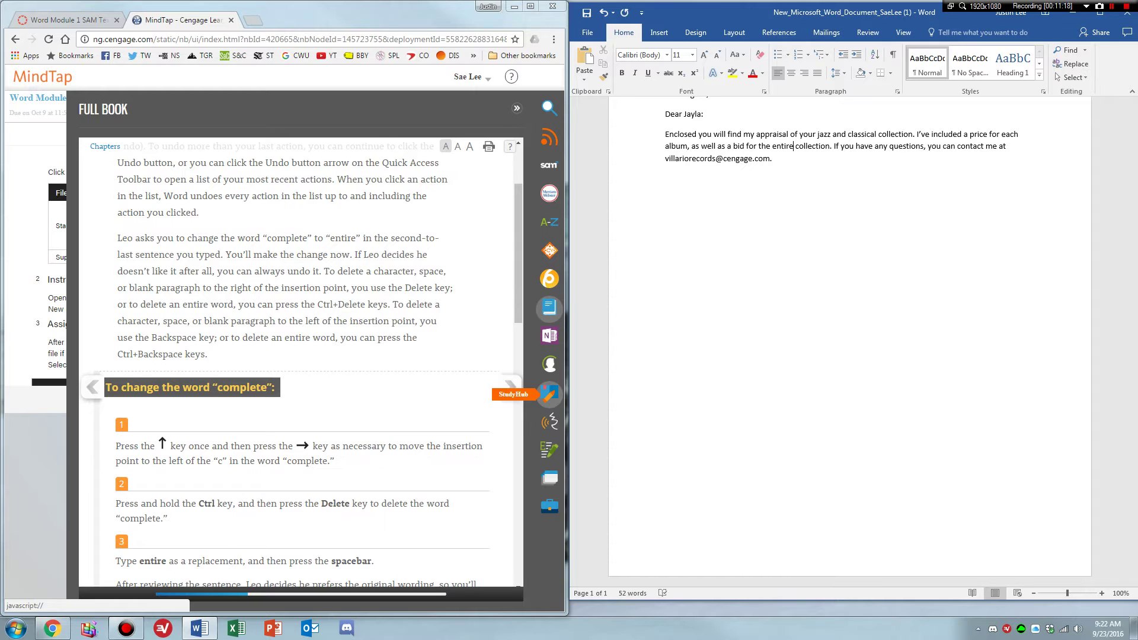
pyautogui.click(351, 493)
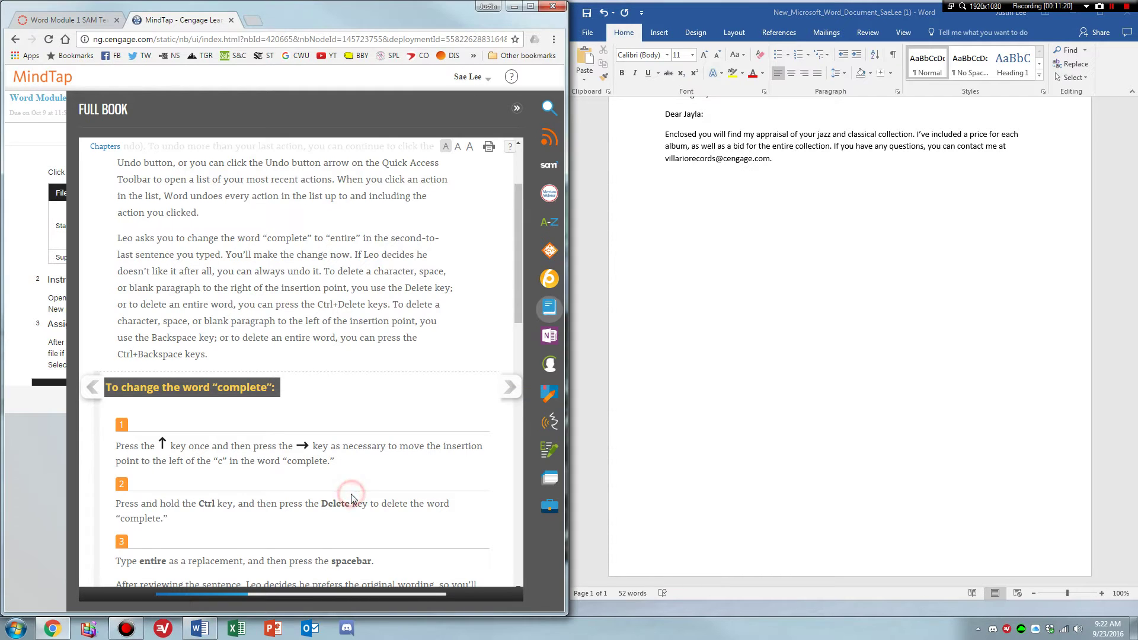
# Undo three times to bring 'complete' back into the sentence.
pyautogui.scroll(-3, 351, 493)
pyautogui.scroll(-1, 353, 498)
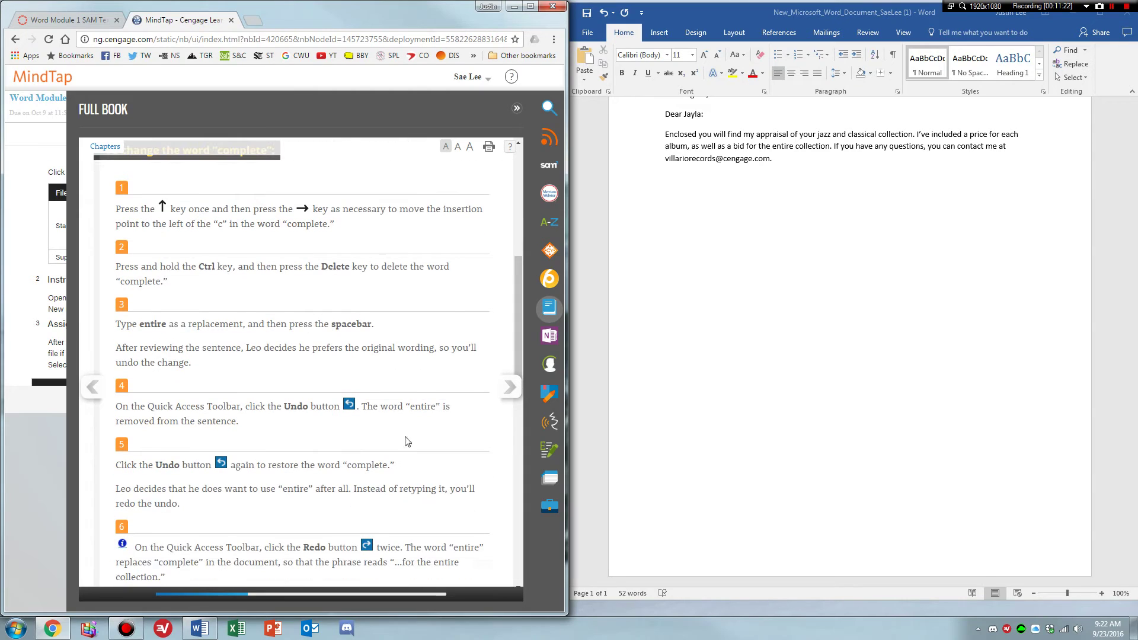
pyautogui.click(602, 13)
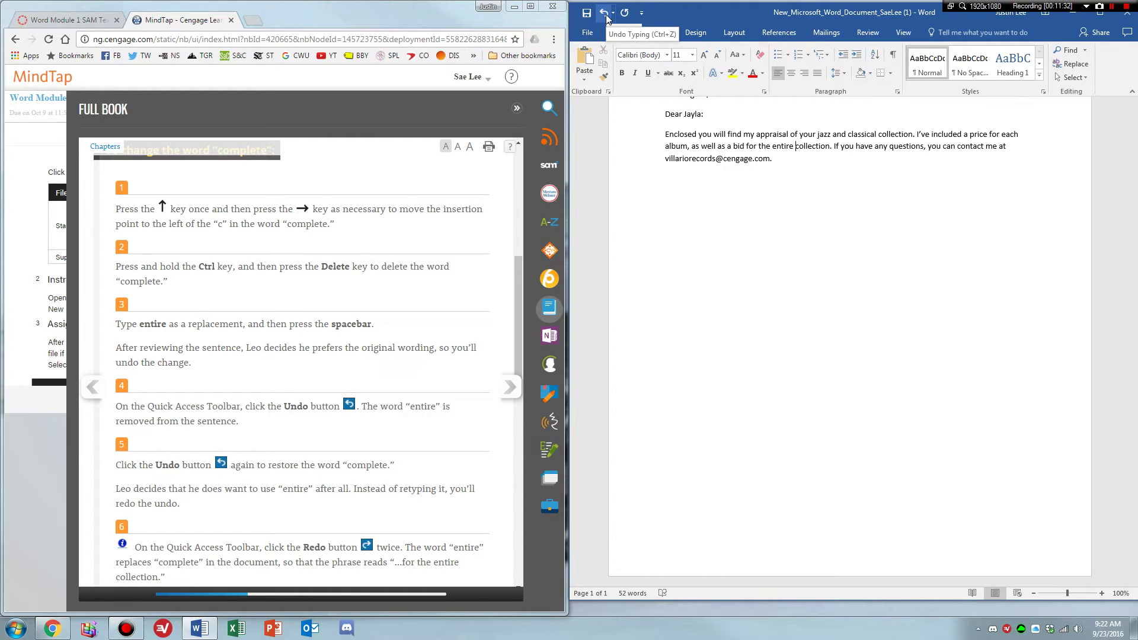
pyautogui.click(605, 16)
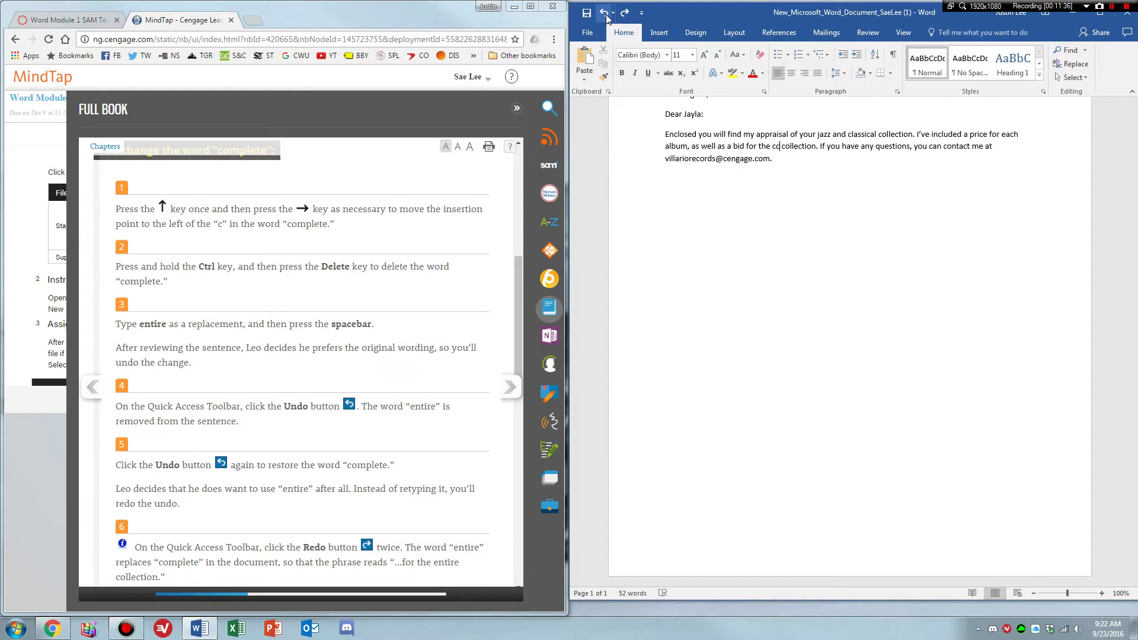
pyautogui.click(606, 16)
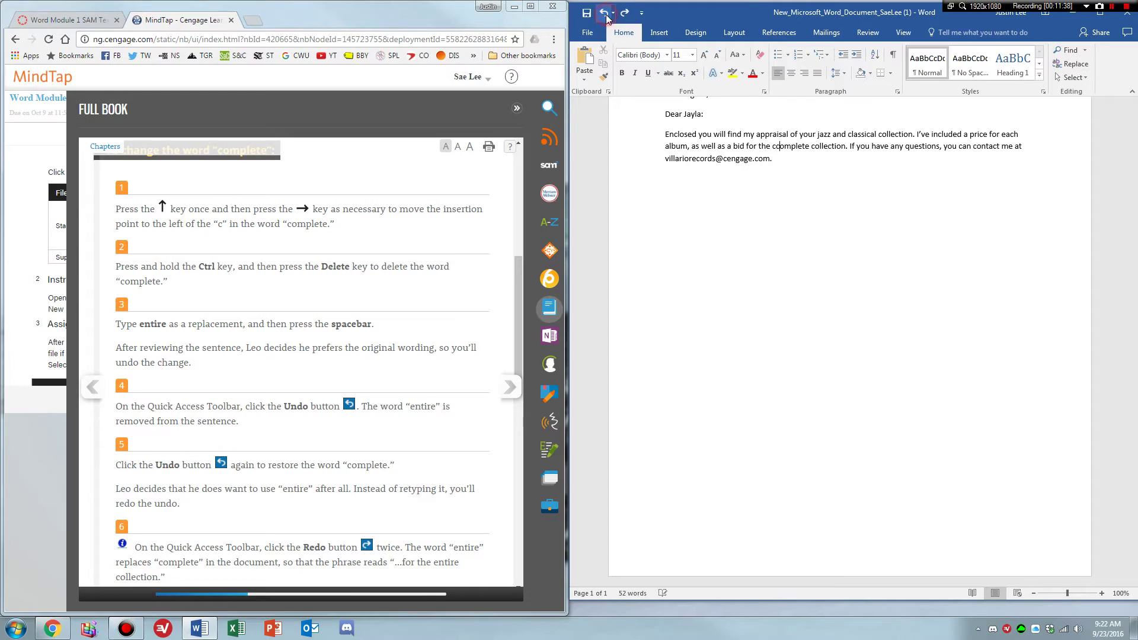
pyautogui.click(606, 16)
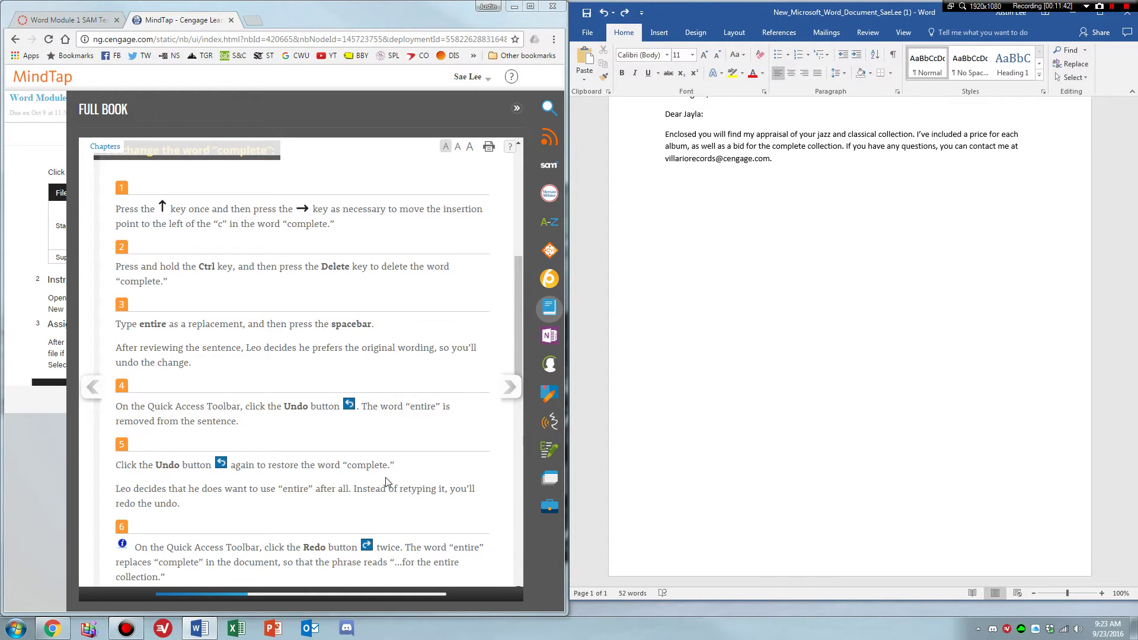
# Redo the edit so the sentence reads 'entire collection' again.
pyautogui.click(456, 439)
pyautogui.scroll(-2, 456, 440)
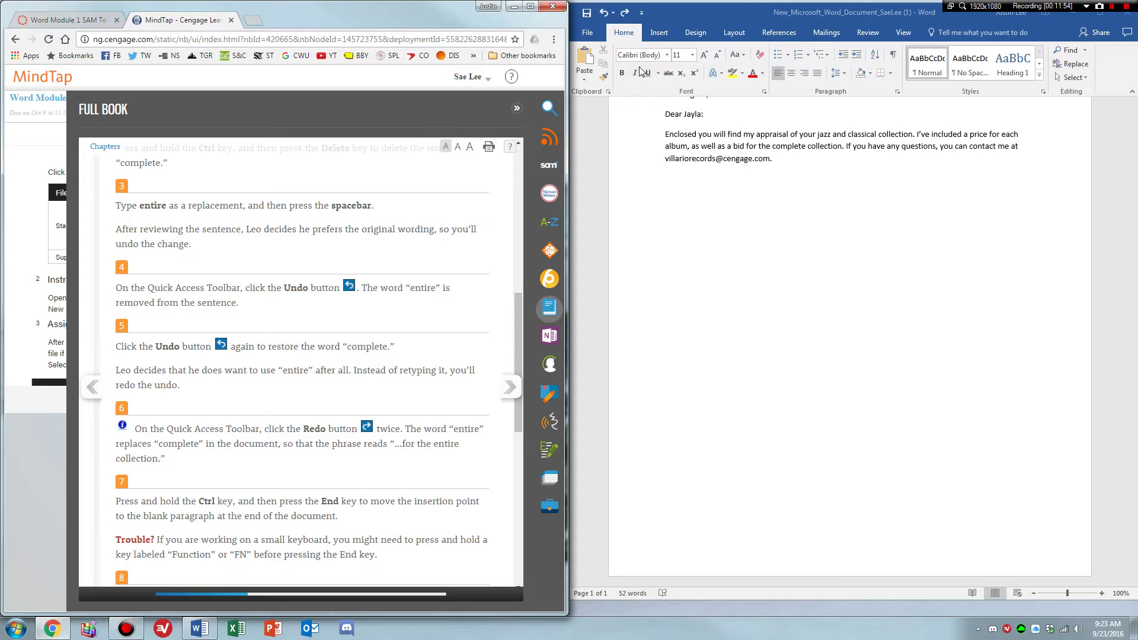
pyautogui.click(625, 13)
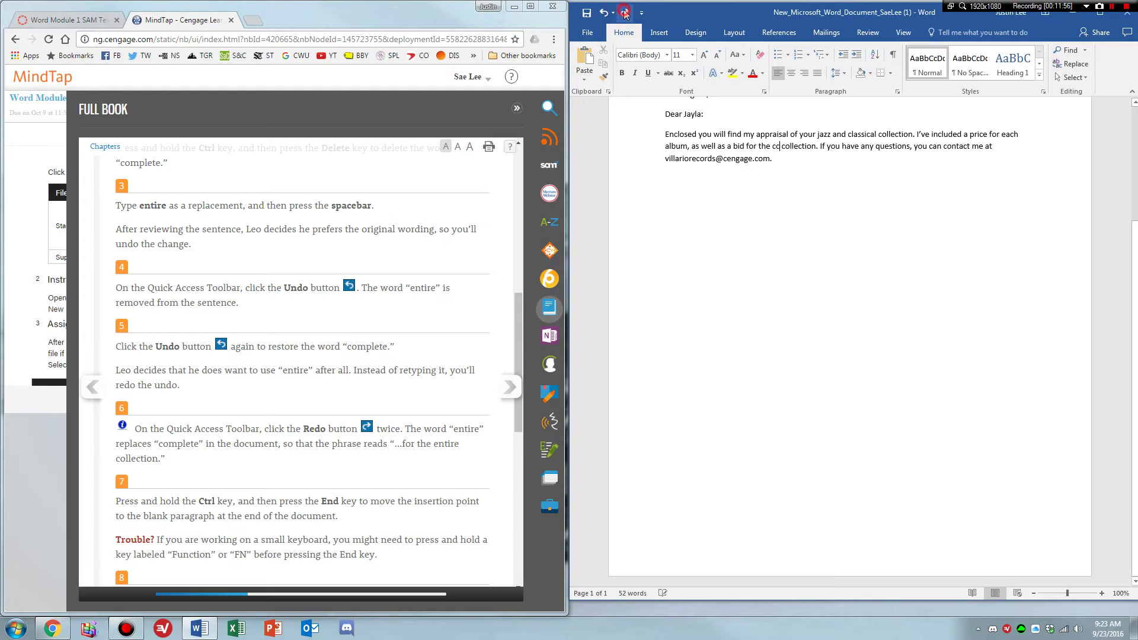
pyautogui.click(624, 13)
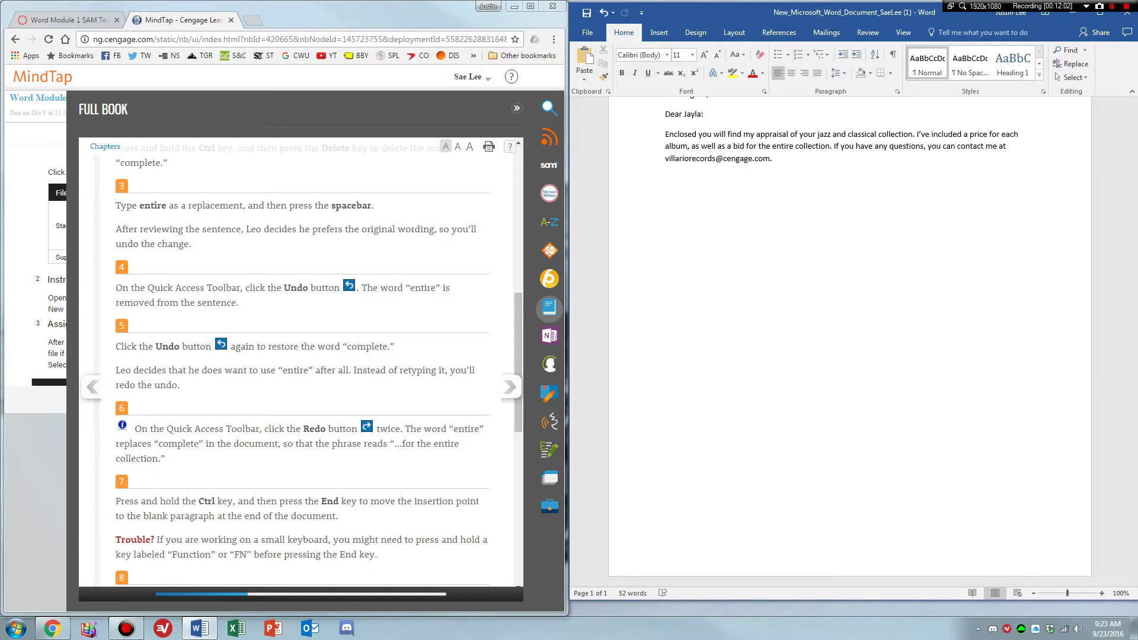
# Move to the end of the letter and save it.
pyautogui.click(429, 441)
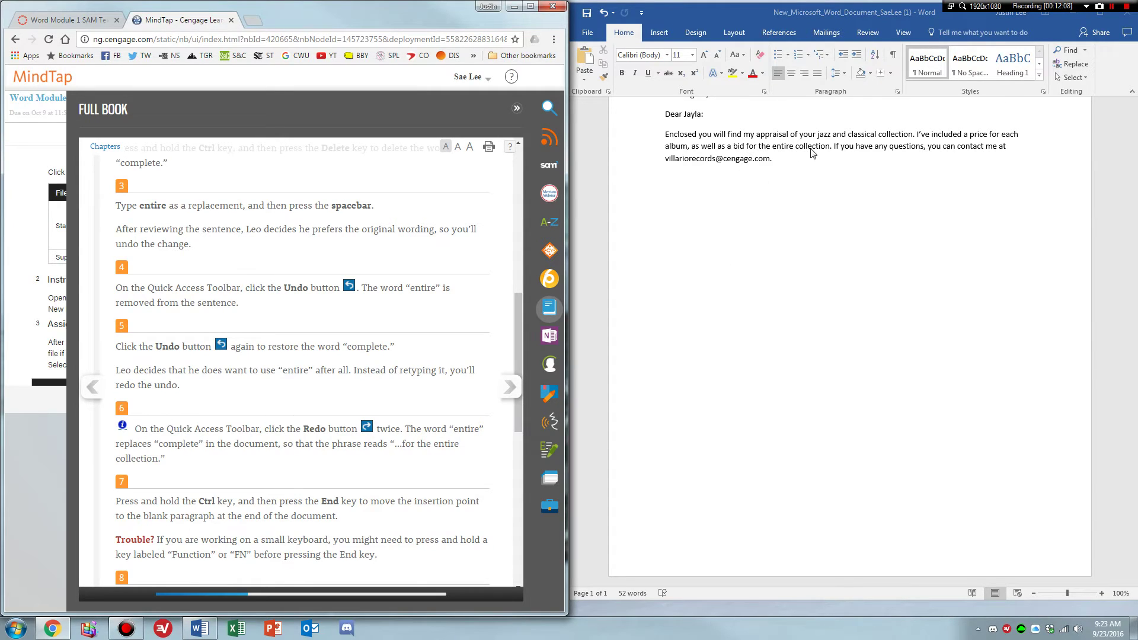
pyautogui.click(328, 439)
pyautogui.scroll(-1, 328, 439)
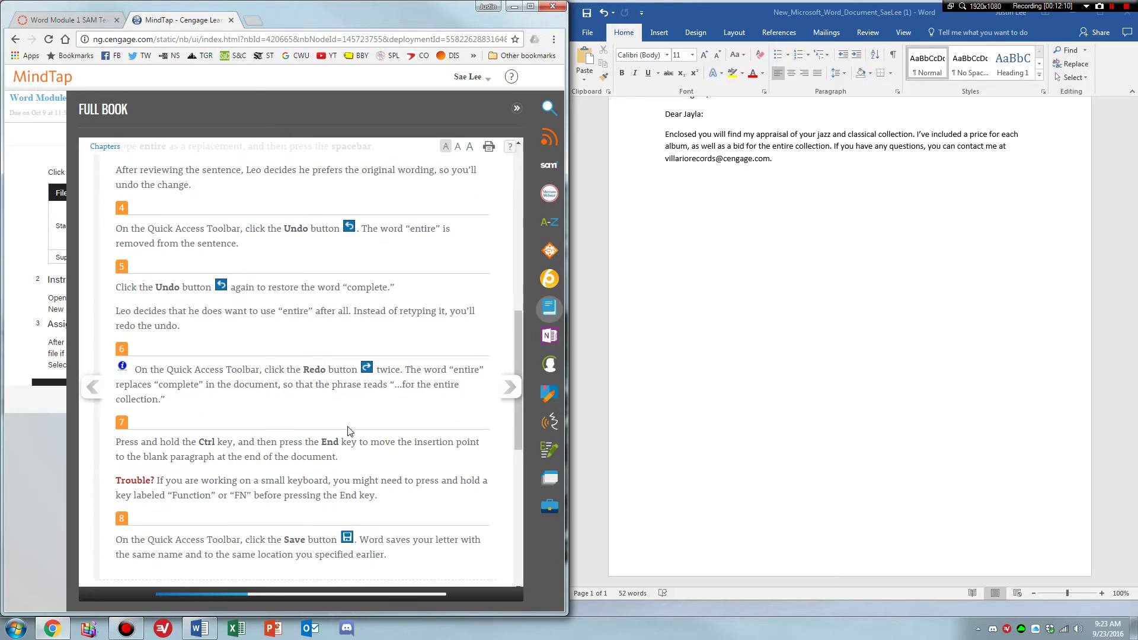
pyautogui.hotkey('ctrl', 'End')
pyautogui.click(799, 164)
pyautogui.click(774, 146)
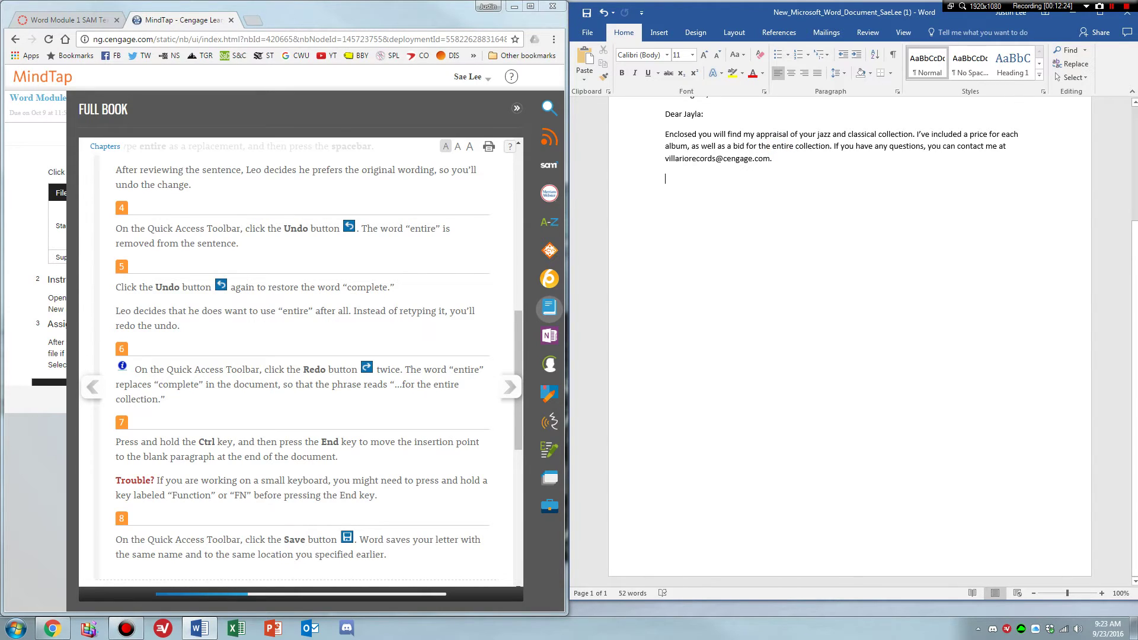
pyautogui.click(586, 13)
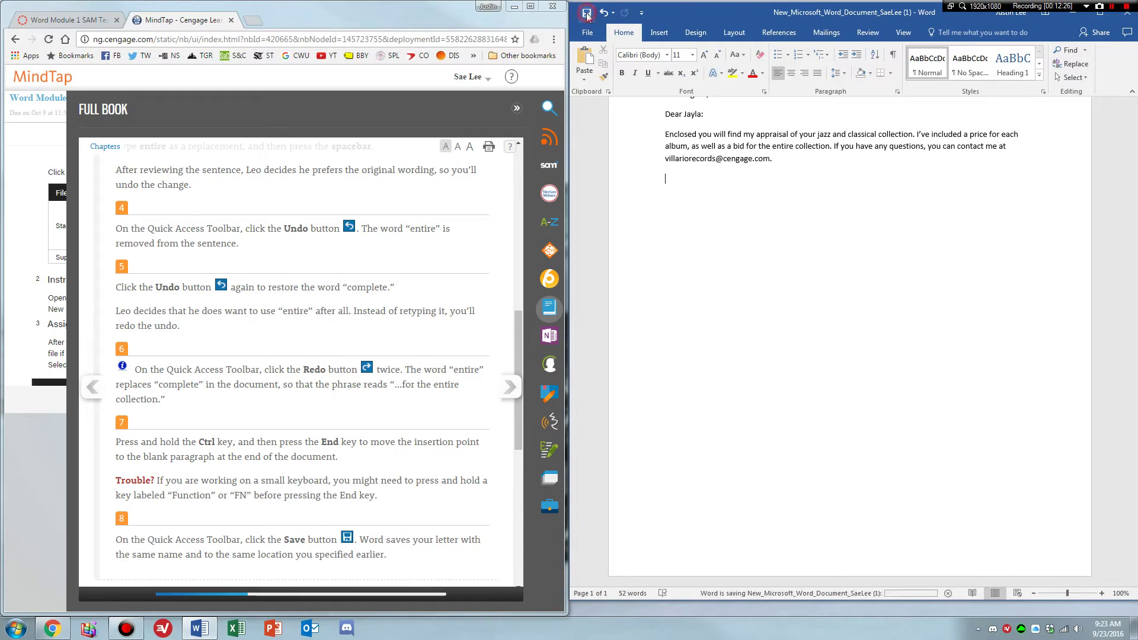
pyautogui.click(511, 388)
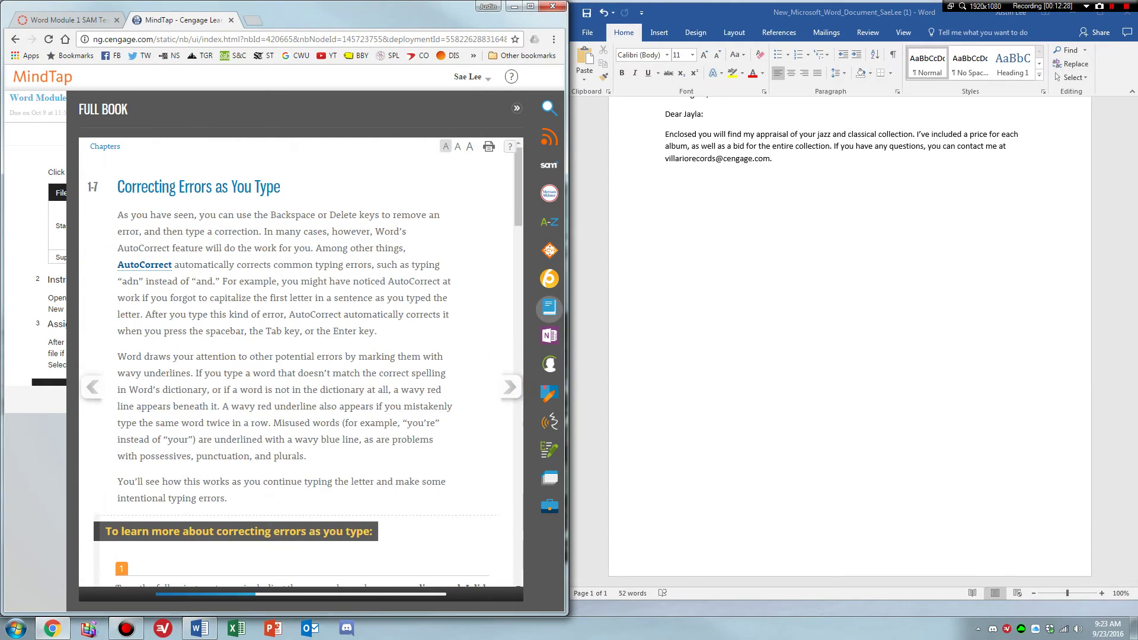
# Type the 'As we discussed…' paragraph with its misspellings and ending 'Everything else else is in excellent condition.'.
pyautogui.scroll(-1, 288, 374)
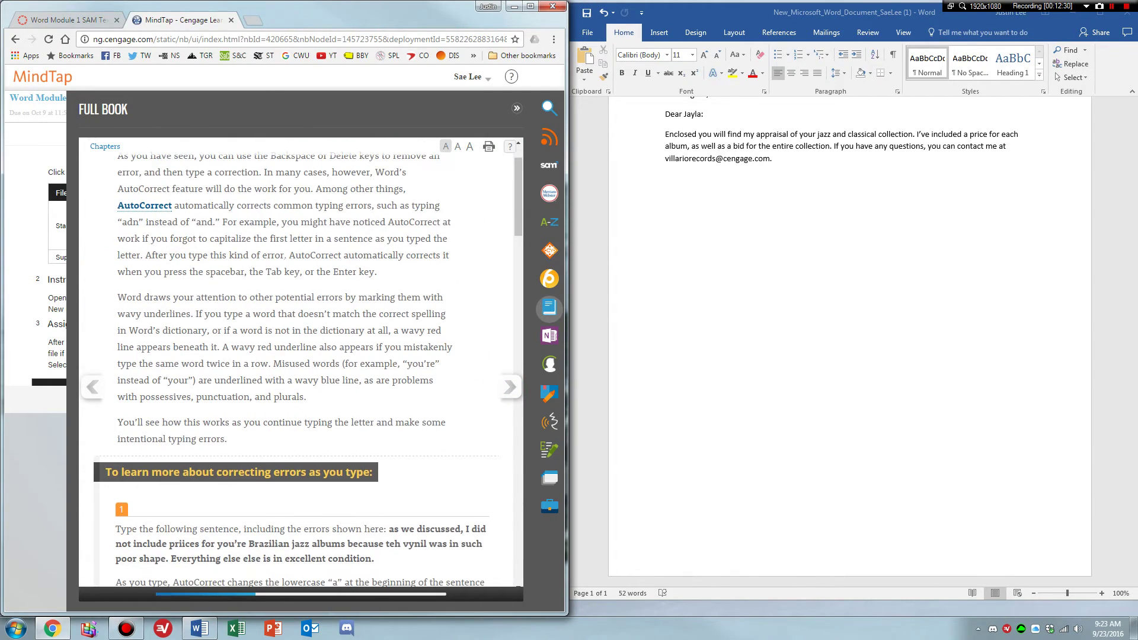
pyautogui.scroll(1, 325, 256)
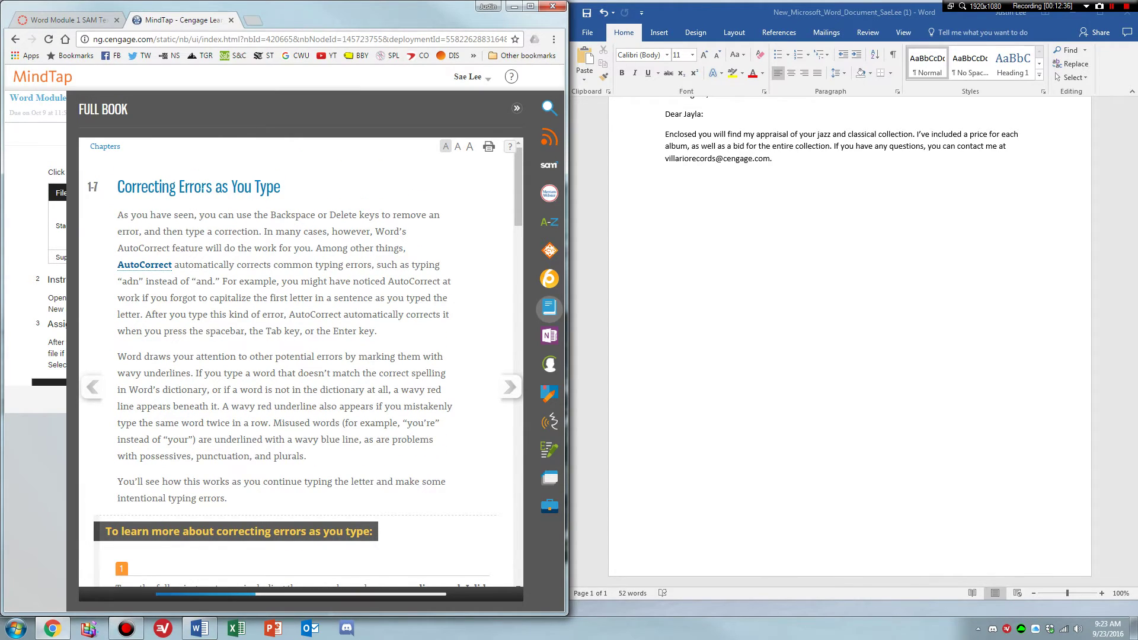
pyautogui.scroll(-6, 285, 355)
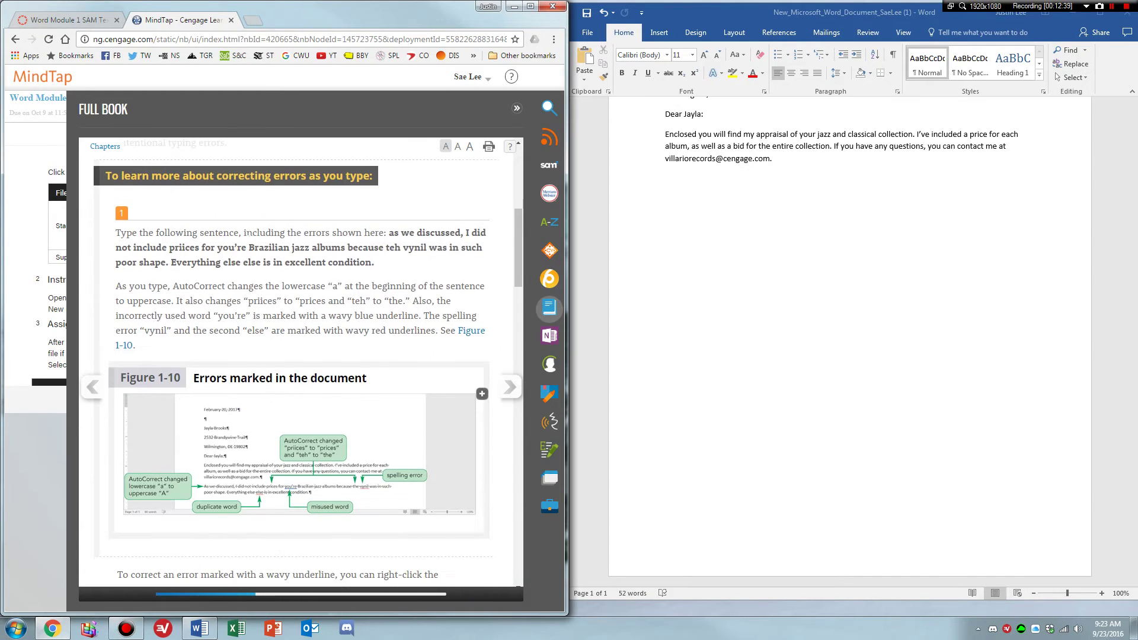
pyautogui.click(728, 200)
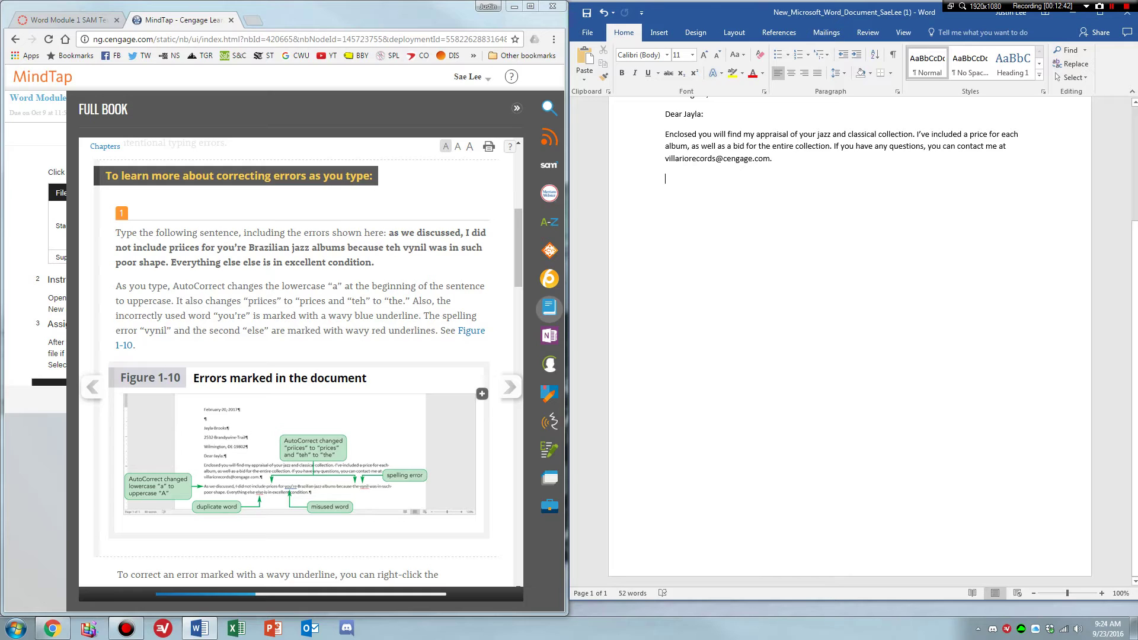
pyautogui.write('As we ')
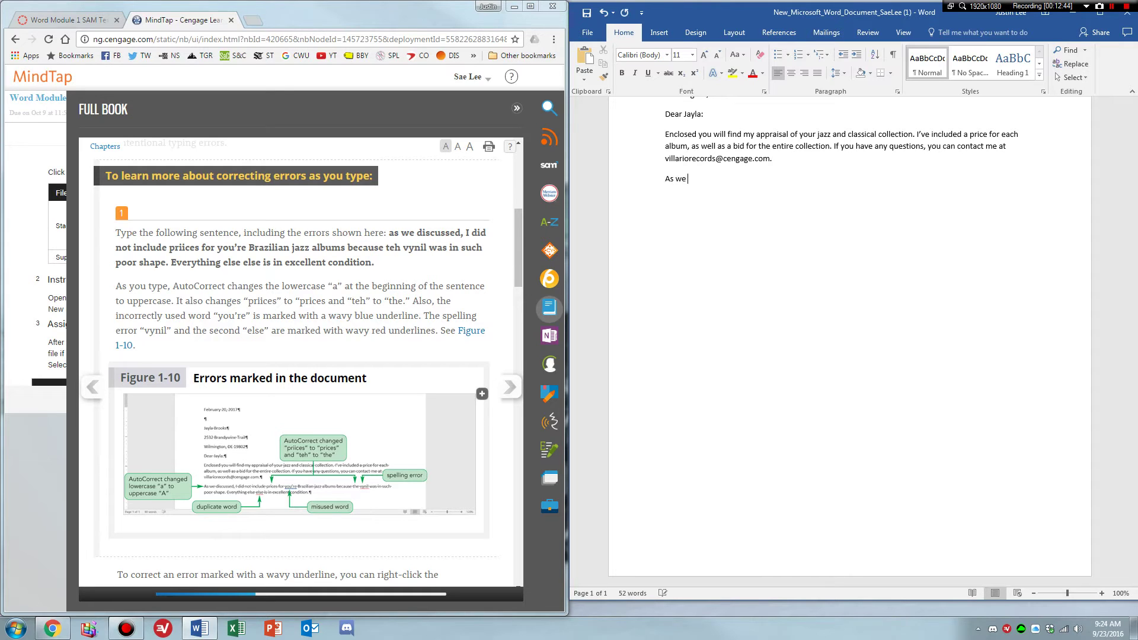
pyautogui.write('discussed, I did not include priices for youre ')
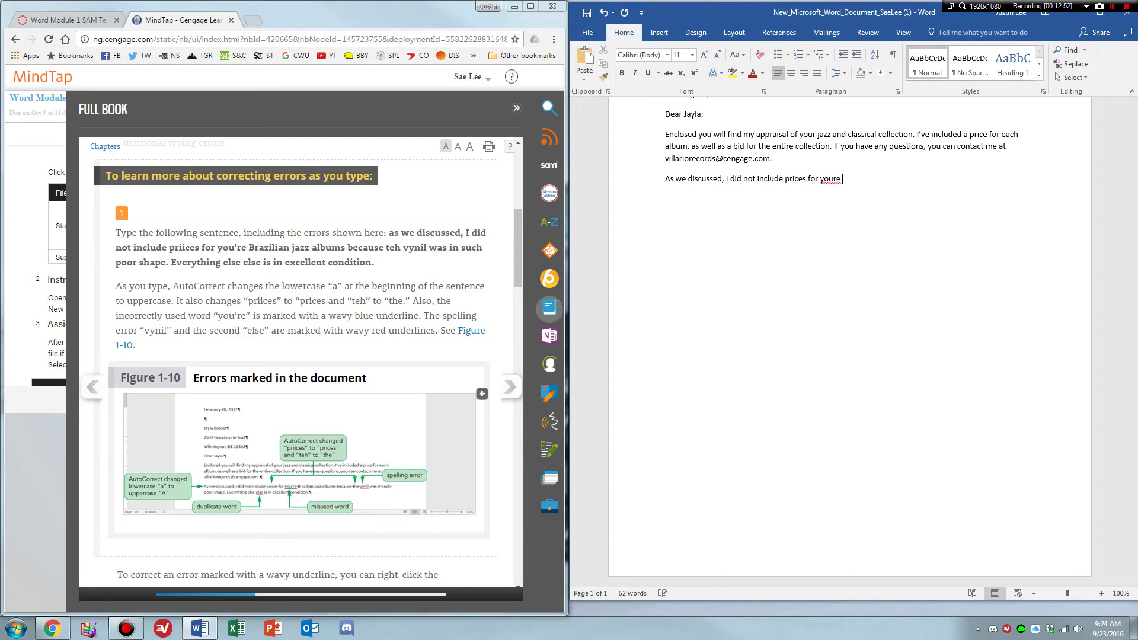
pyautogui.write('Brazillian jazz album because the ')
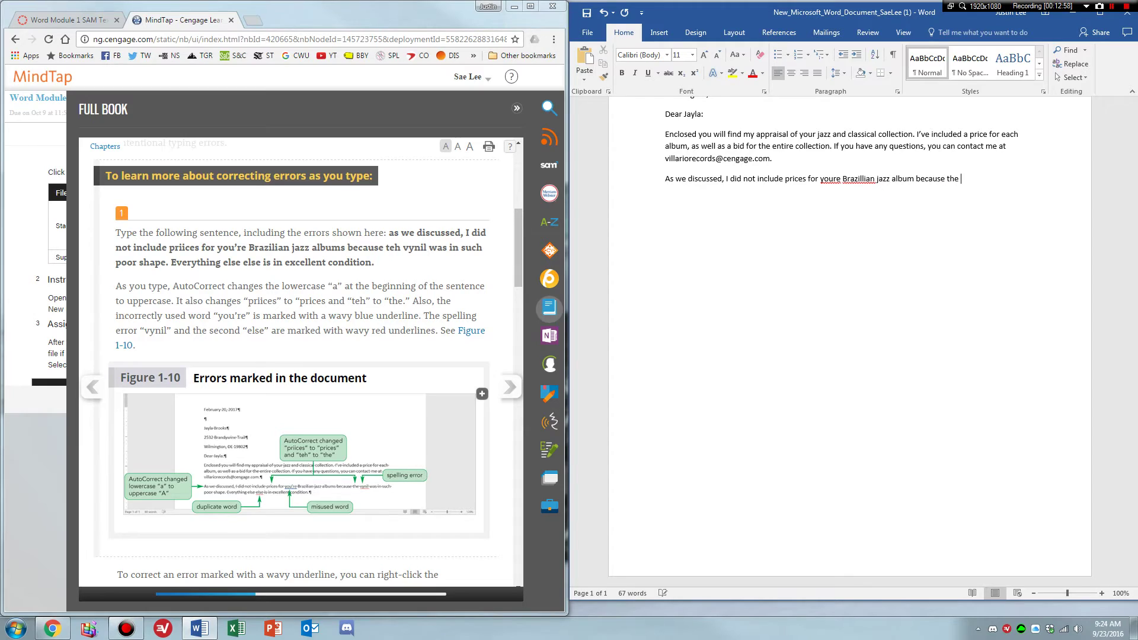
pyautogui.write('vynil was in such poort')
pyautogui.press('BackSpace')
pyautogui.press('BackSpace')
pyautogui.write('shape. Everything ')
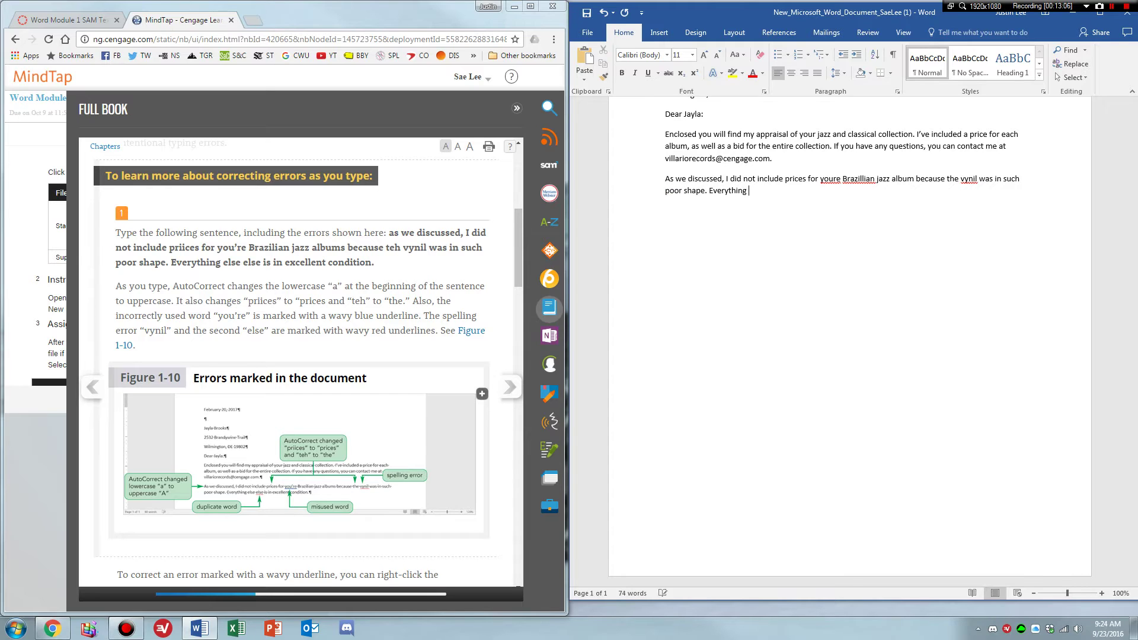
pyautogui.write('else else is in excellent condition.')
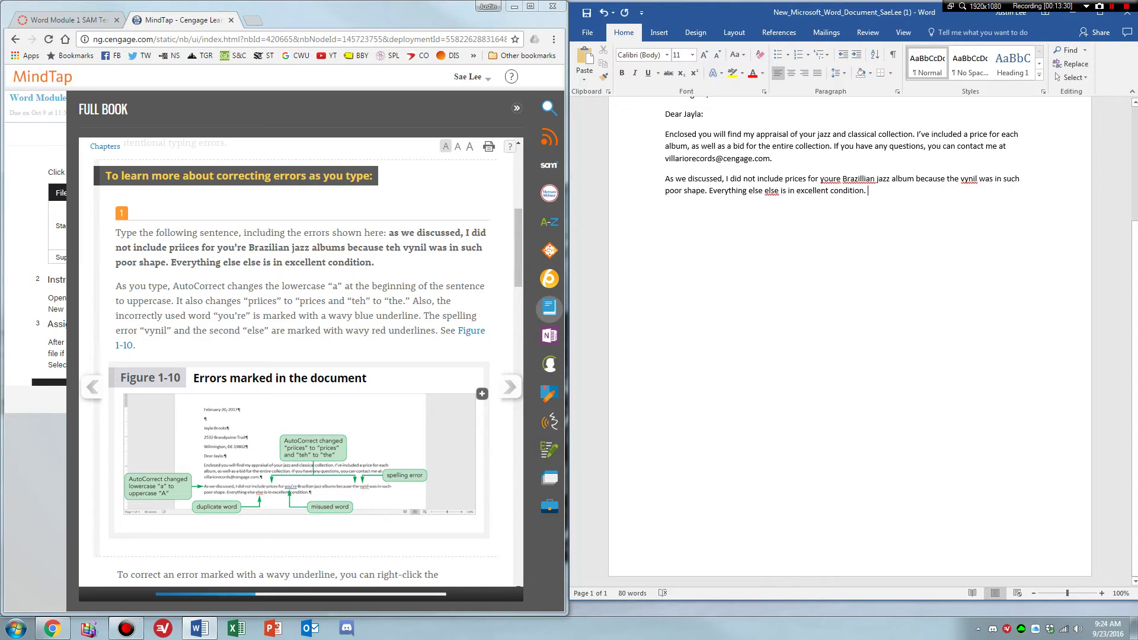
# Correct 'youre' to 'your' using the spelling suggestions.
pyautogui.click(355, 301)
pyautogui.scroll(-3, 355, 301)
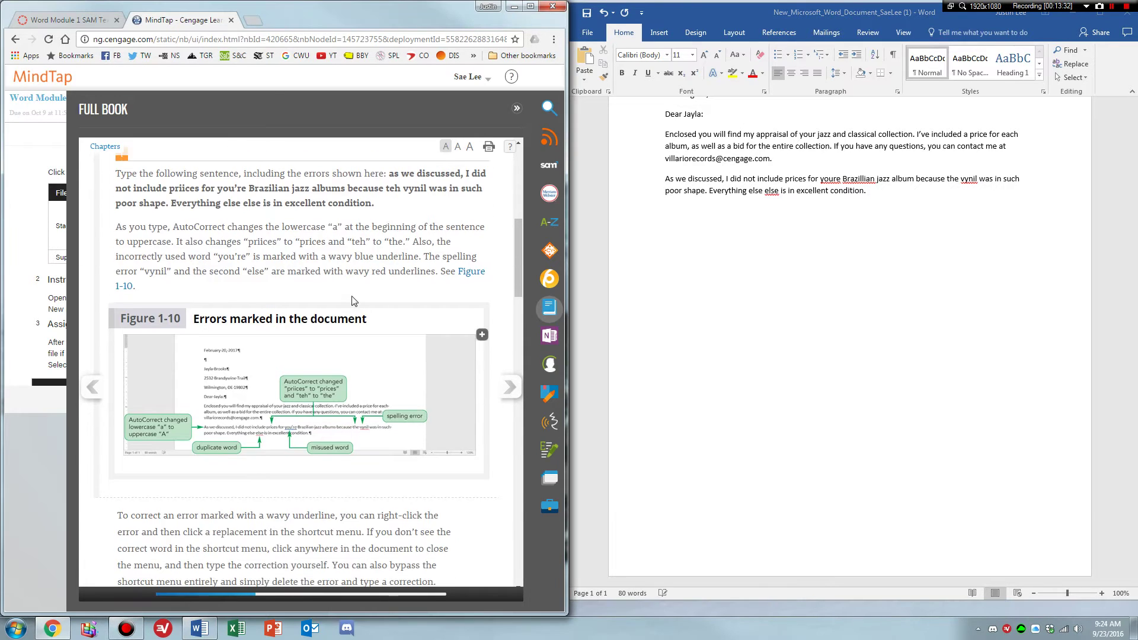
pyautogui.scroll(-2, 354, 301)
pyautogui.scroll(-2, 251, 332)
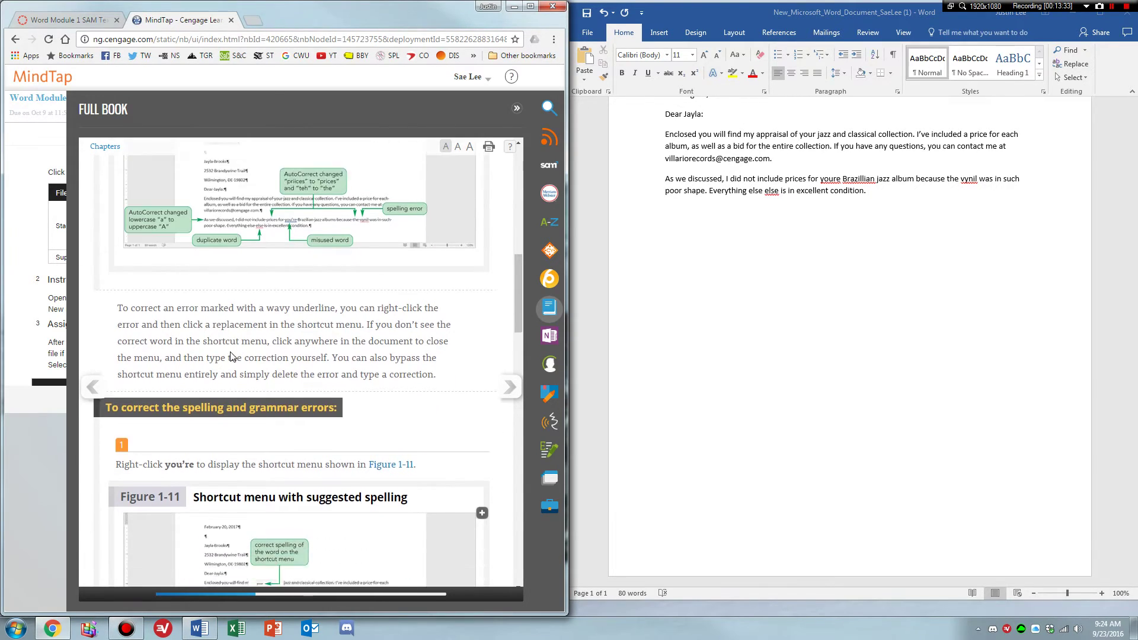
pyautogui.scroll(-1, 231, 354)
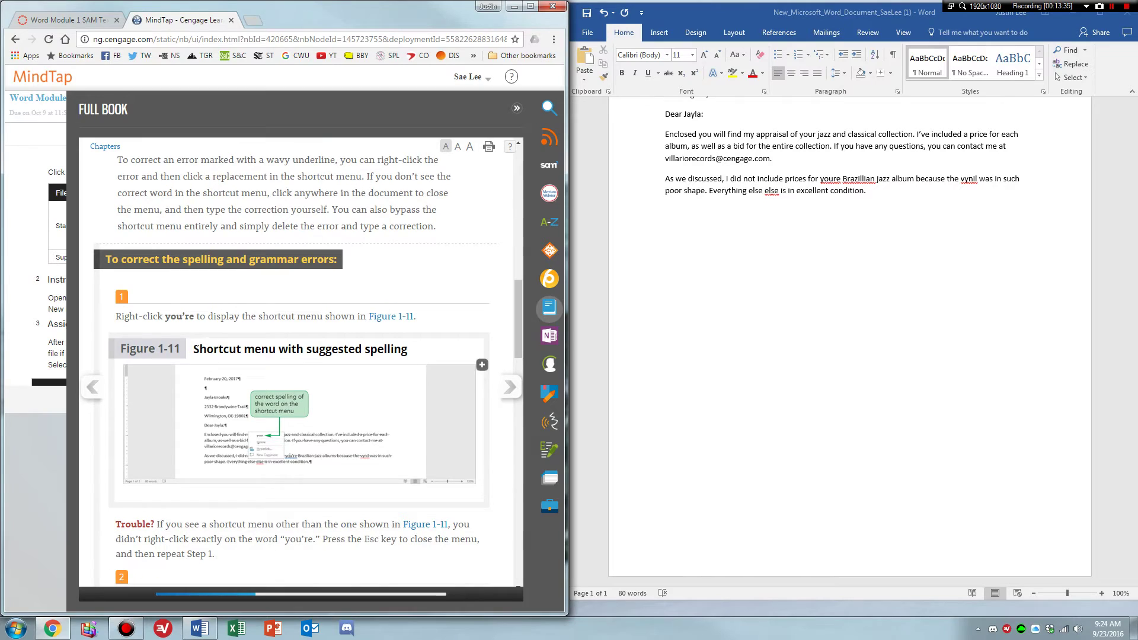
pyautogui.click(827, 180)
pyautogui.rightClick(838, 181)
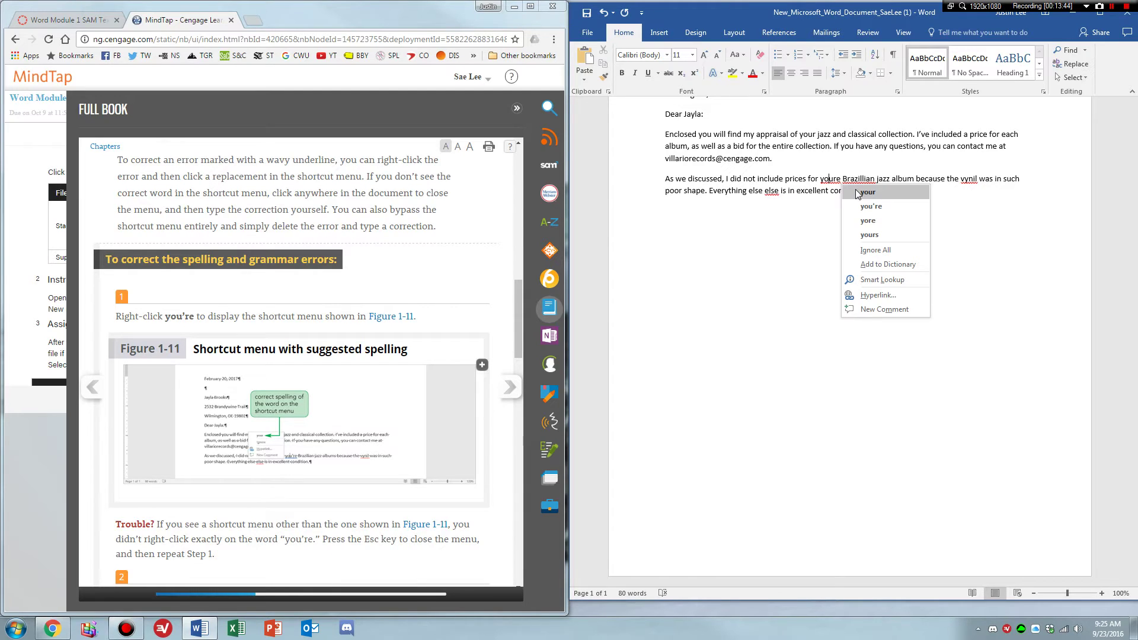
pyautogui.click(867, 193)
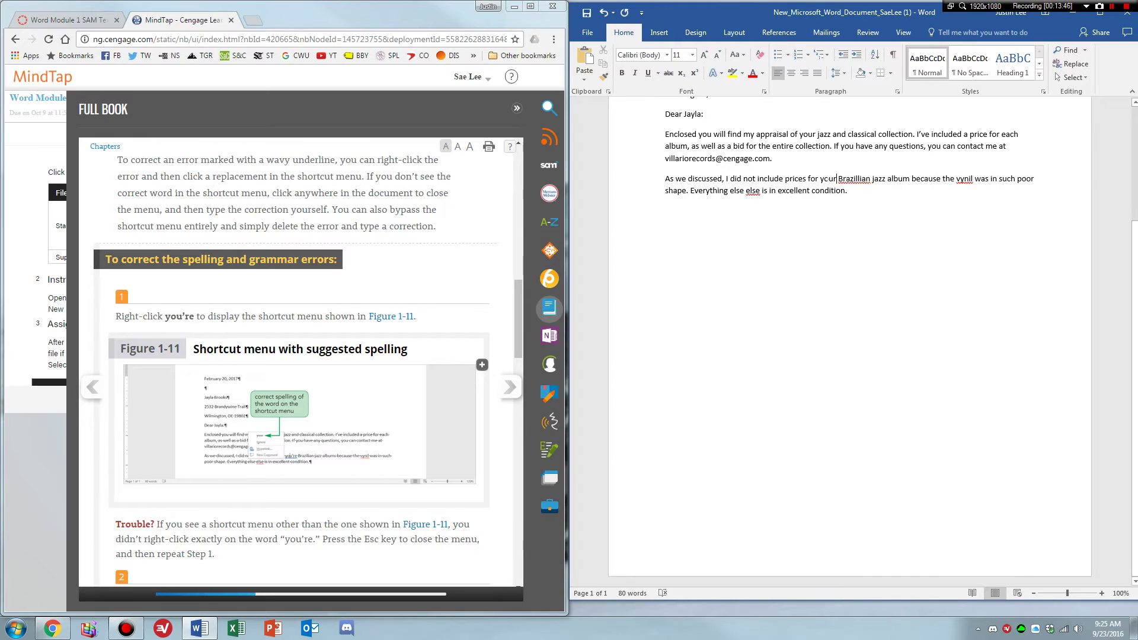
# Correct 'Brazillian' to 'Brazilian' using the spelling suggestions.
pyautogui.click(363, 541)
pyautogui.scroll(-4, 363, 541)
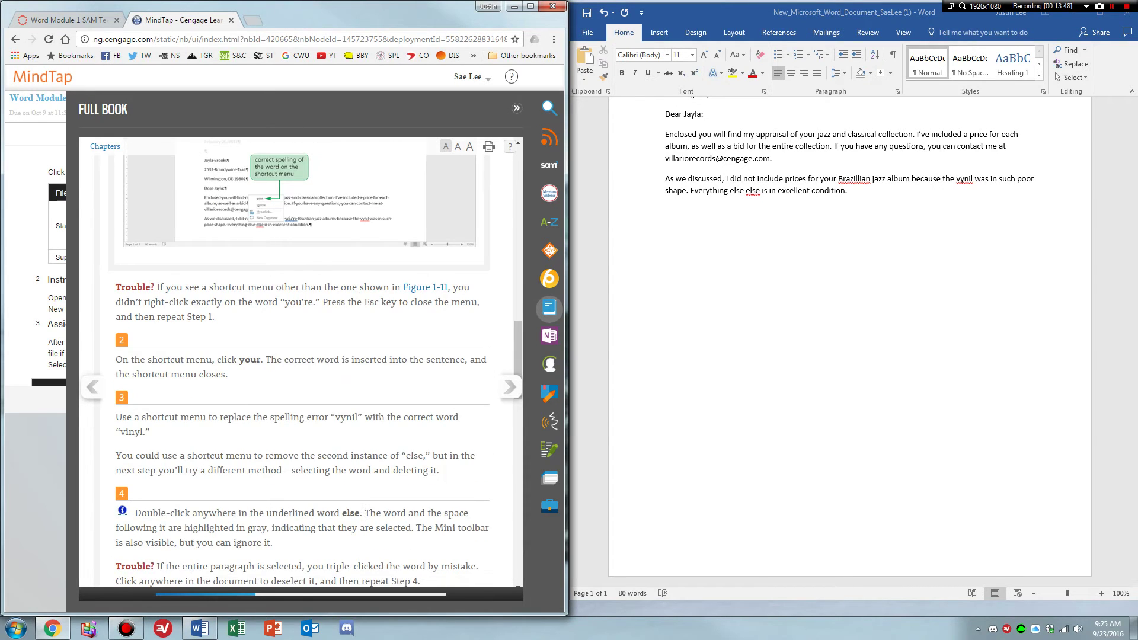
pyautogui.click(855, 179)
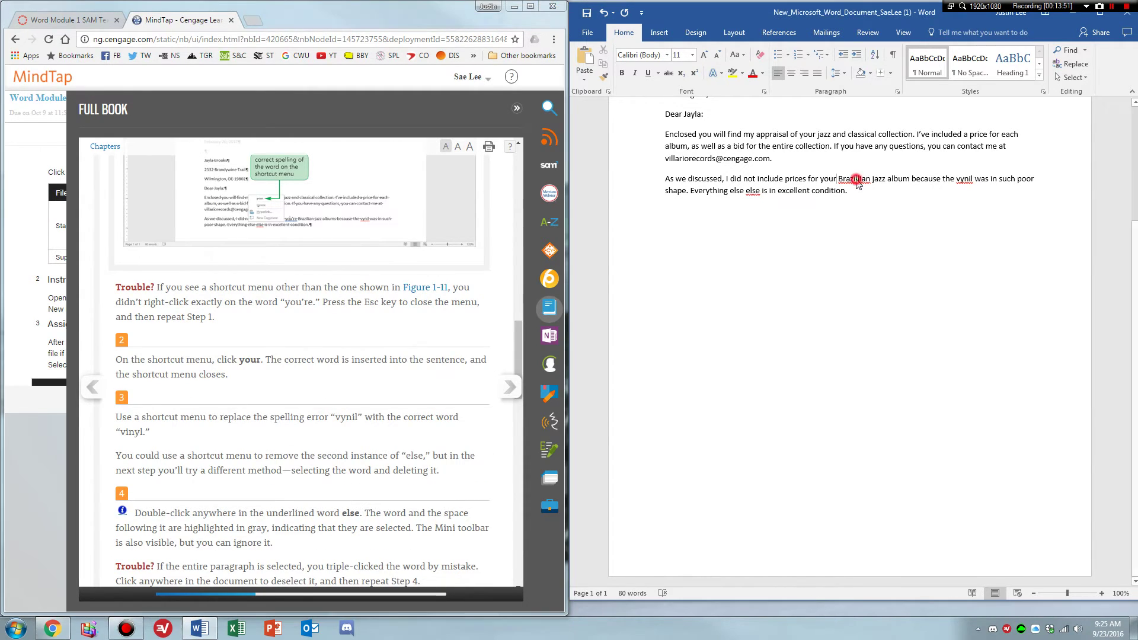
pyautogui.rightClick(856, 179)
pyautogui.click(898, 191)
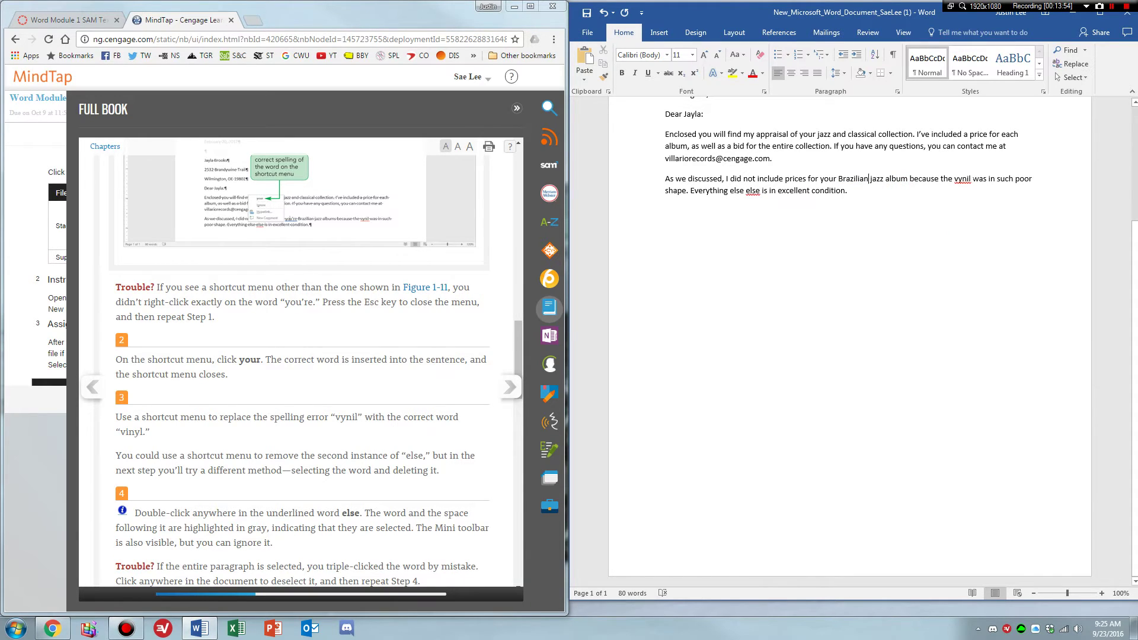
# Change 'vynil' to 'vinyl' and delete the repeated 'else'.
pyautogui.click(945, 179)
pyautogui.scroll(2, 944, 181)
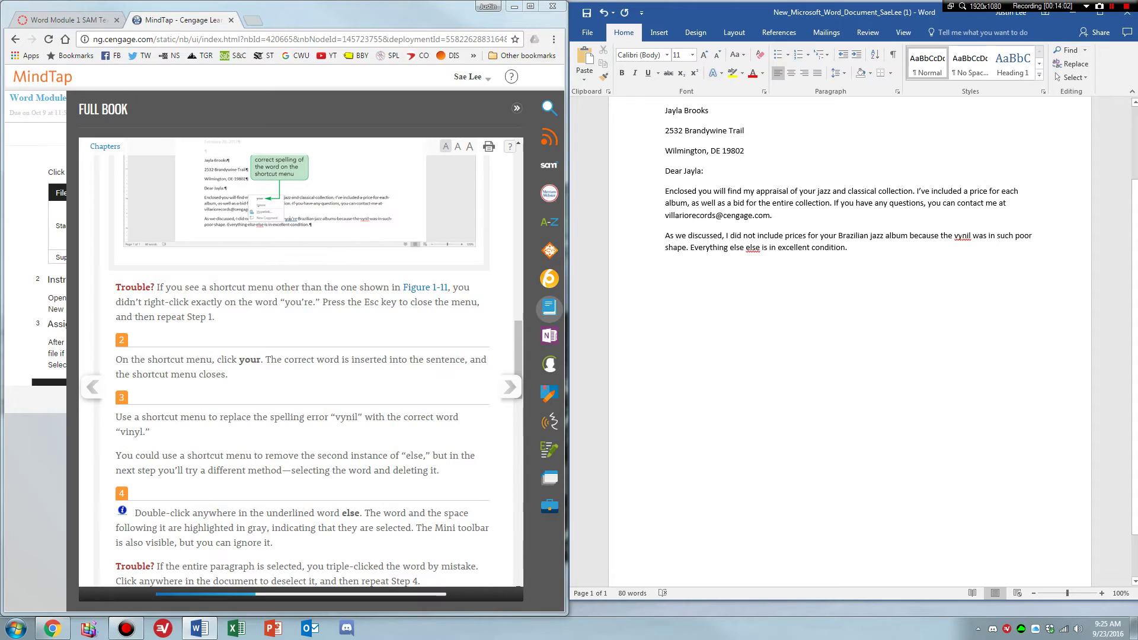
pyautogui.rightClick(961, 236)
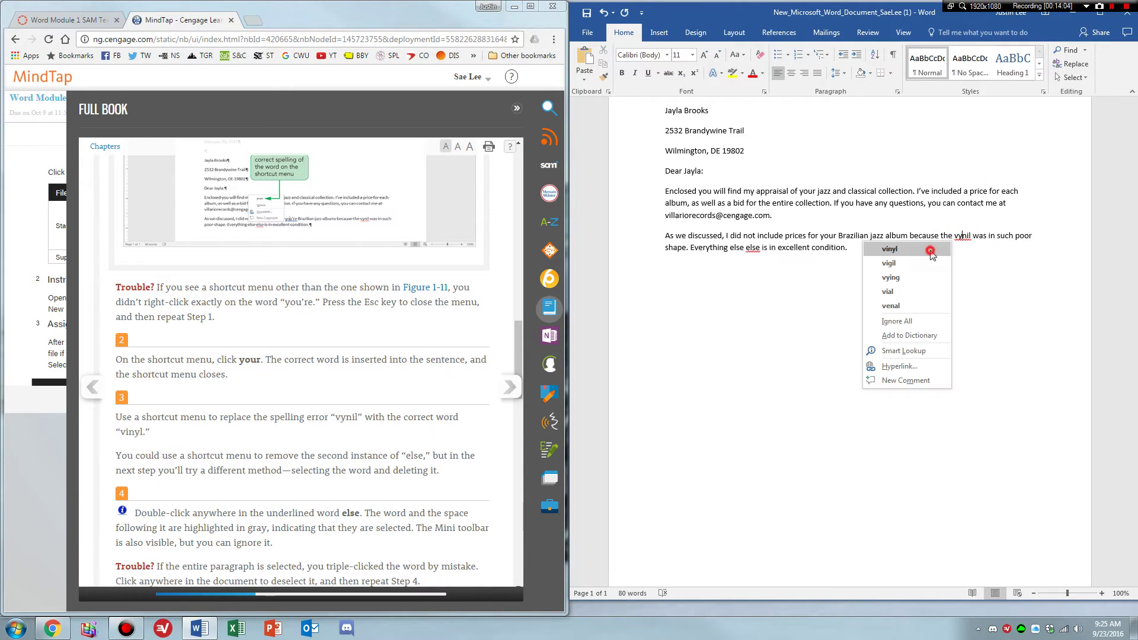
pyautogui.click(933, 250)
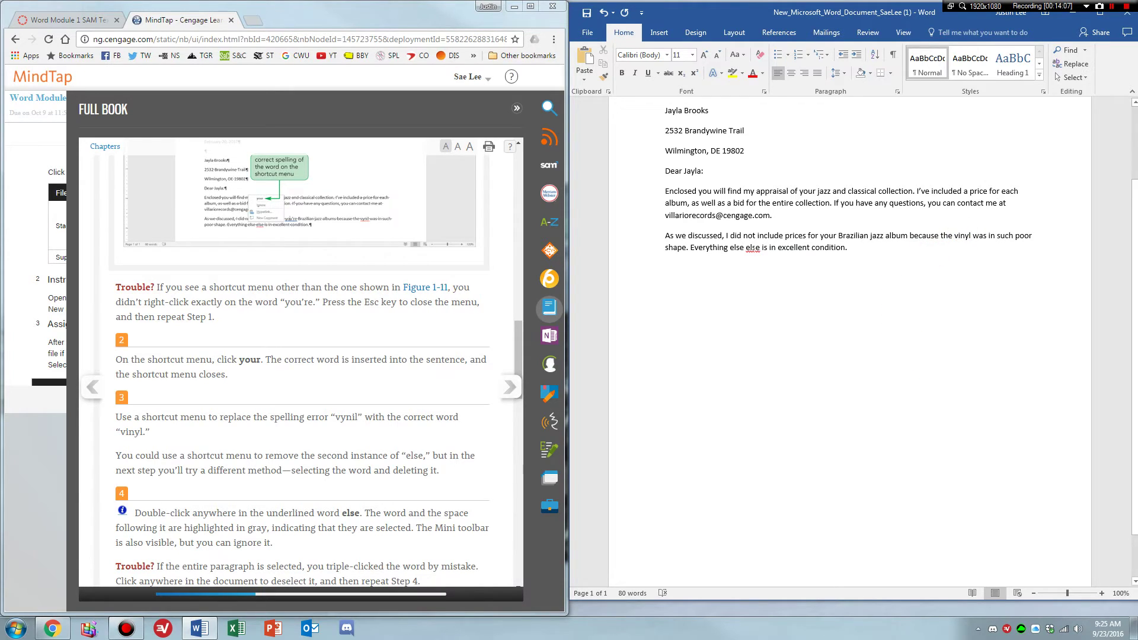
pyautogui.rightClick(753, 248)
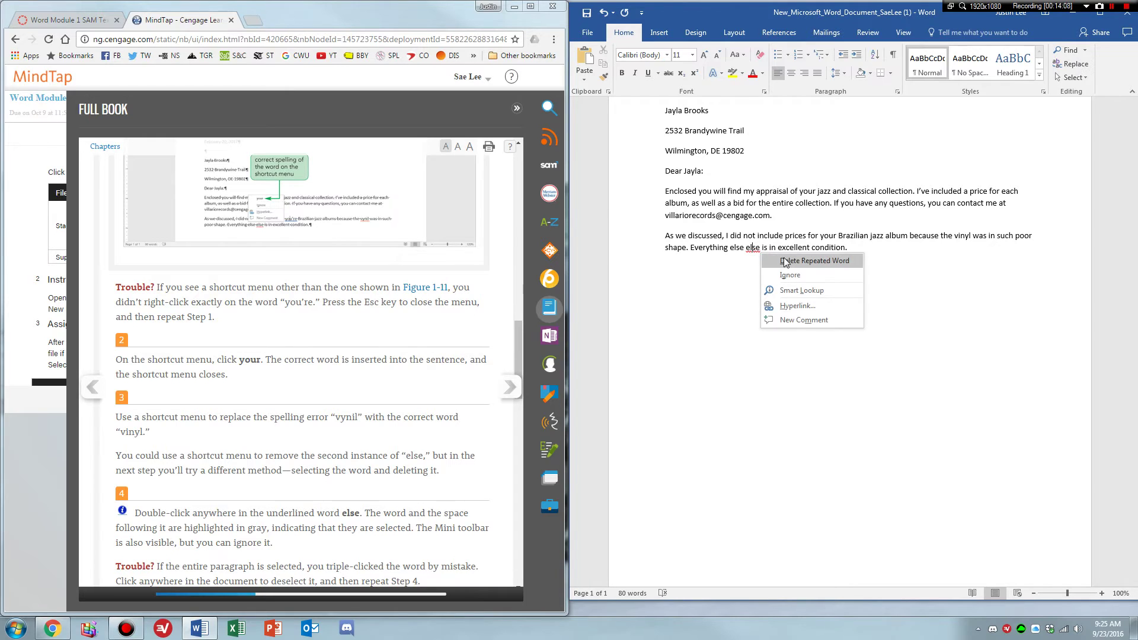
pyautogui.click(785, 262)
pyautogui.scroll(-1, 314, 454)
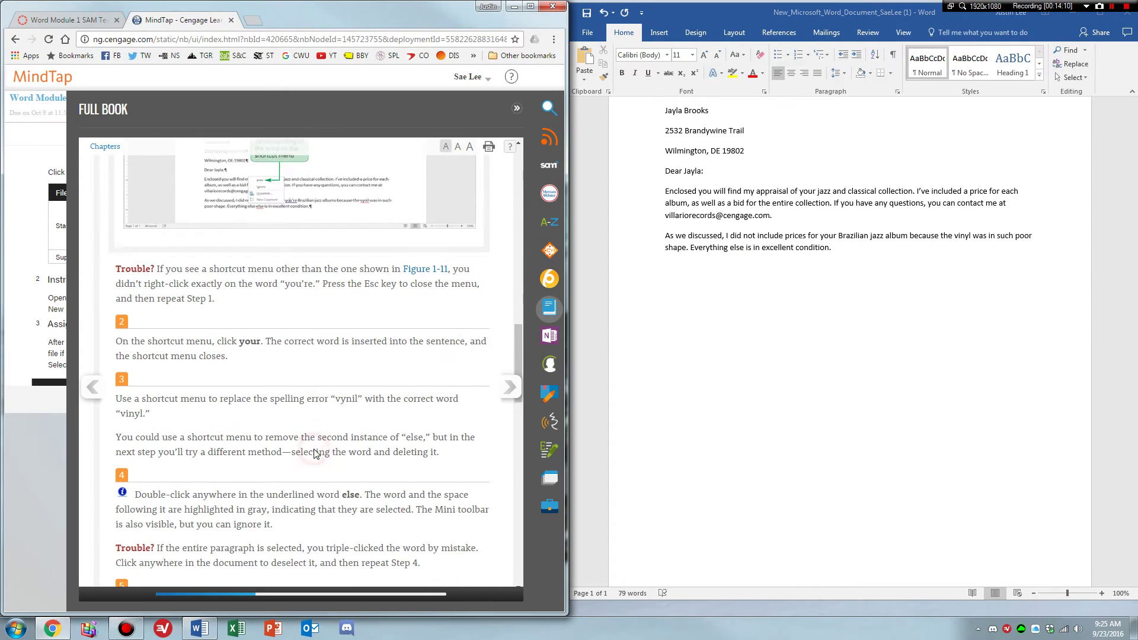
pyautogui.scroll(-4, 314, 453)
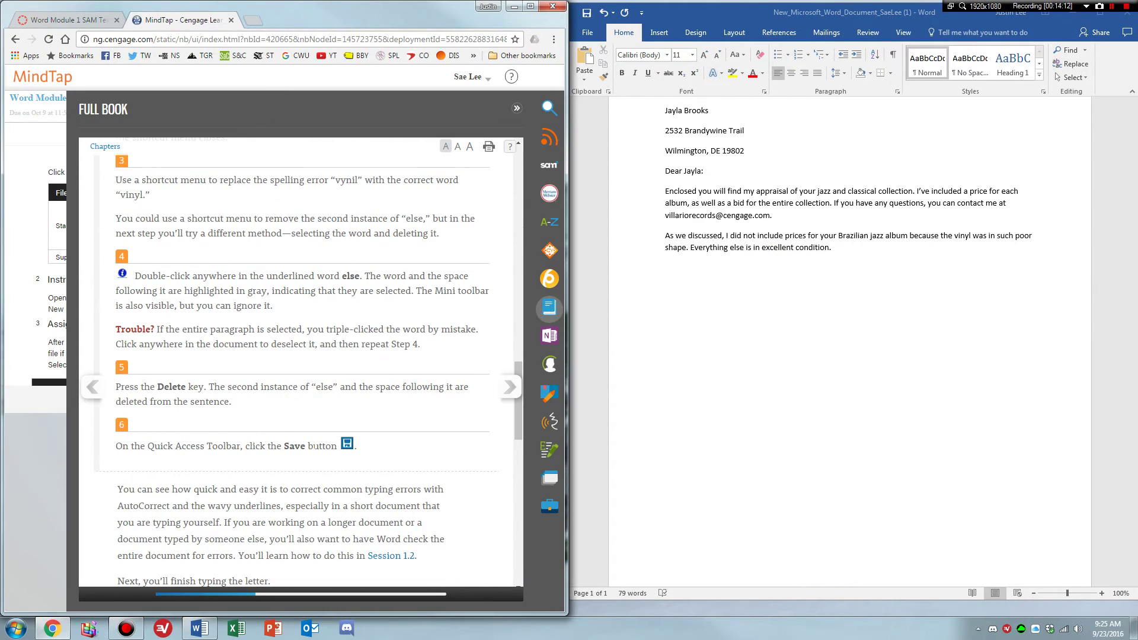
# Save the corrected letter.
pyautogui.scroll(-1, 300, 344)
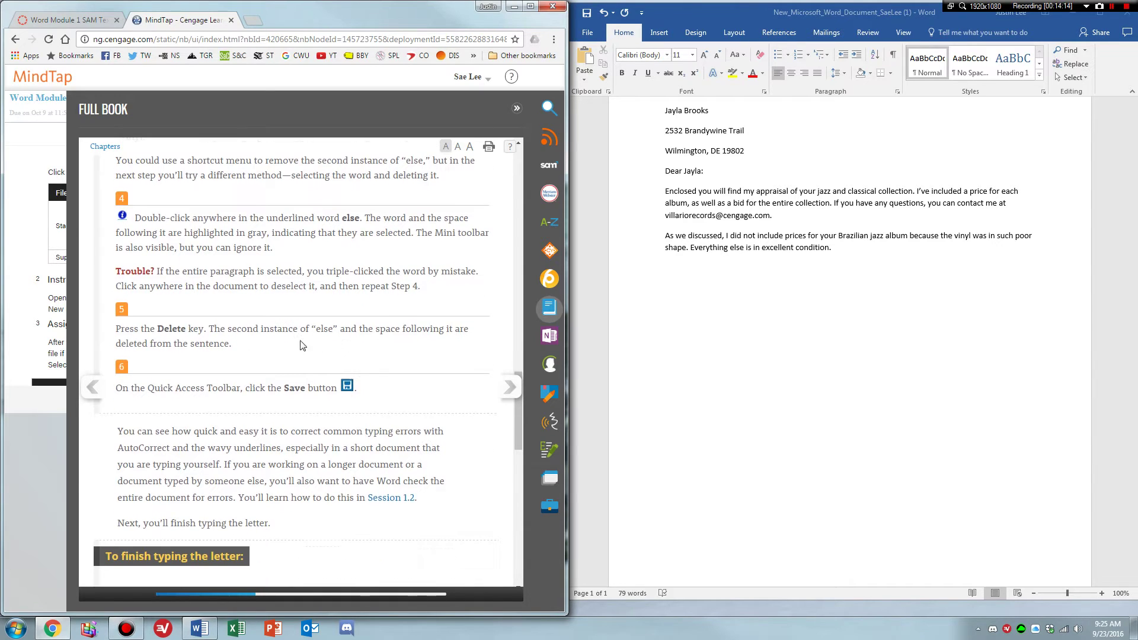
pyautogui.click(585, 13)
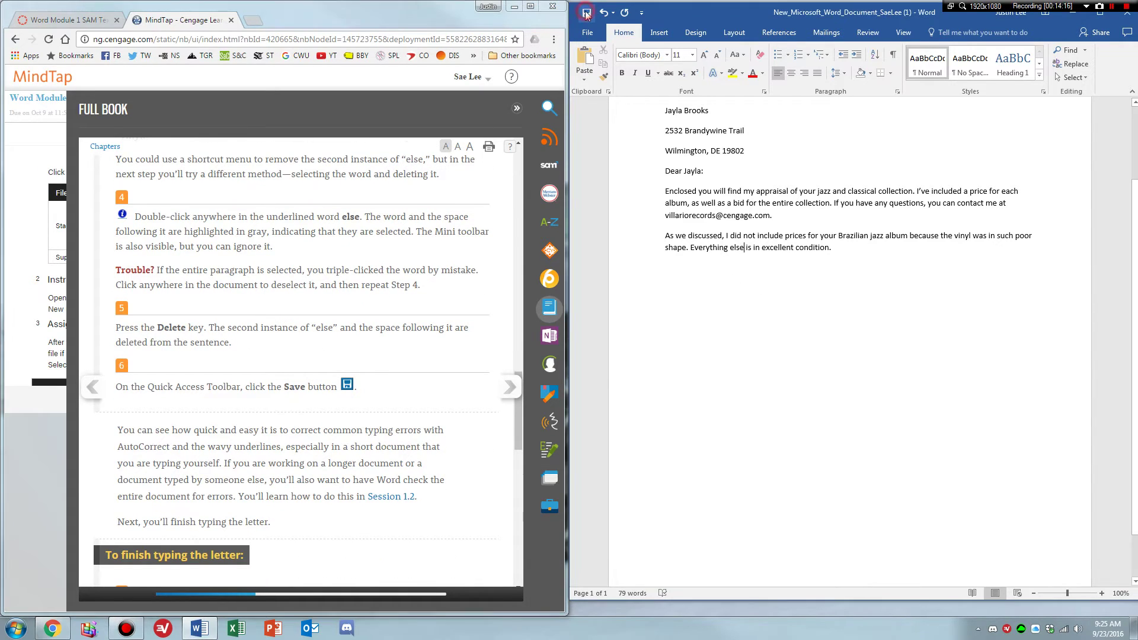
pyautogui.click(514, 388)
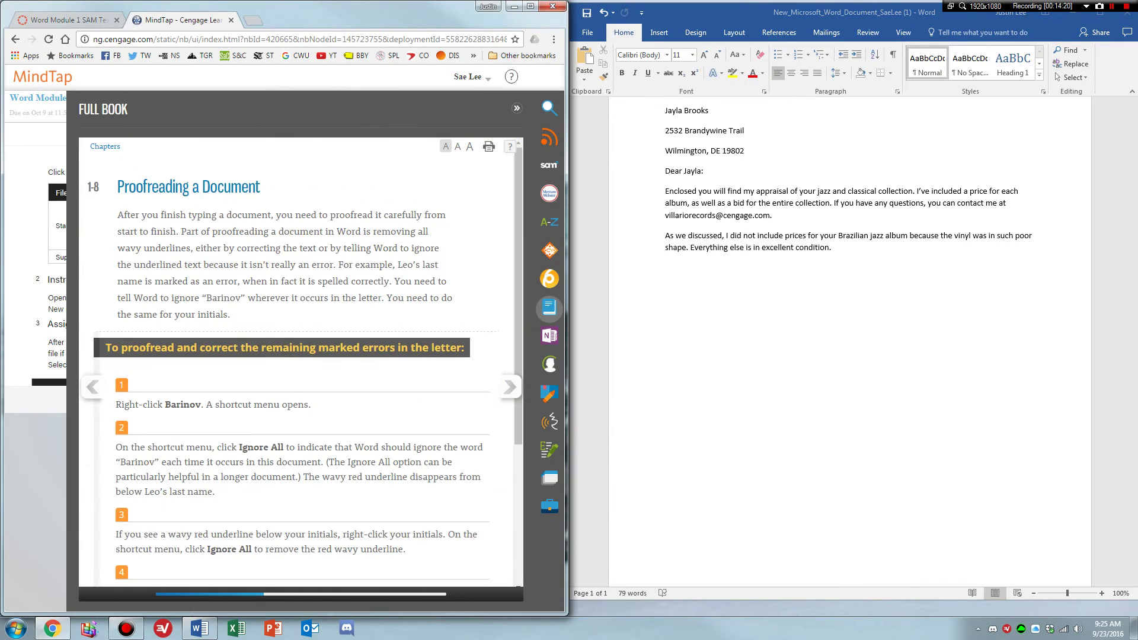
pyautogui.scroll(-1, 455, 263)
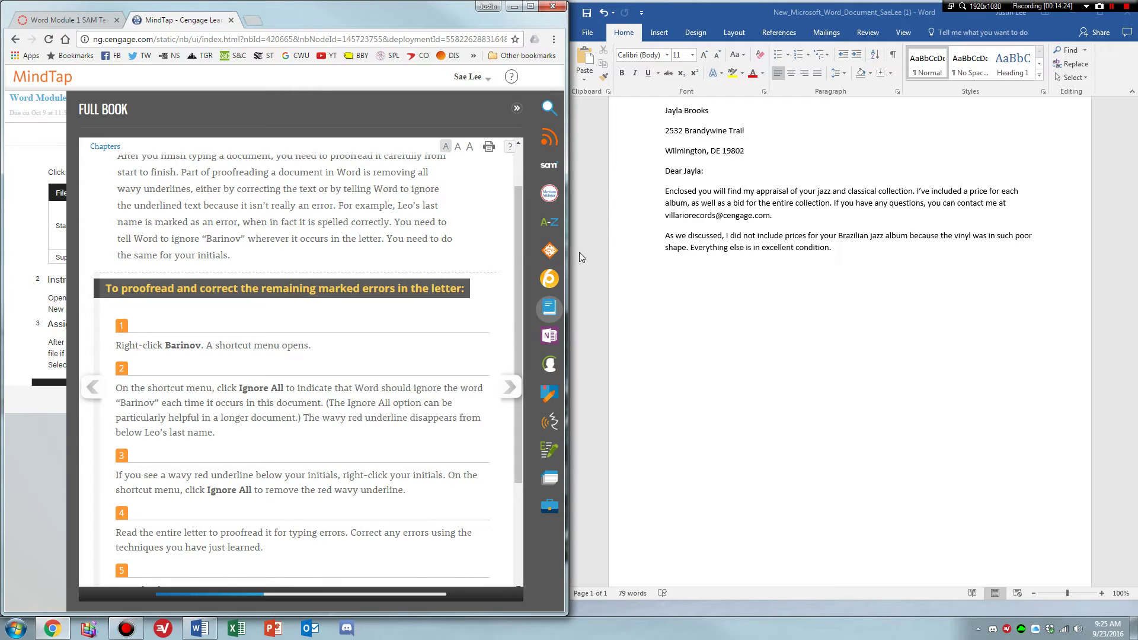
pyautogui.scroll(1, 398, 249)
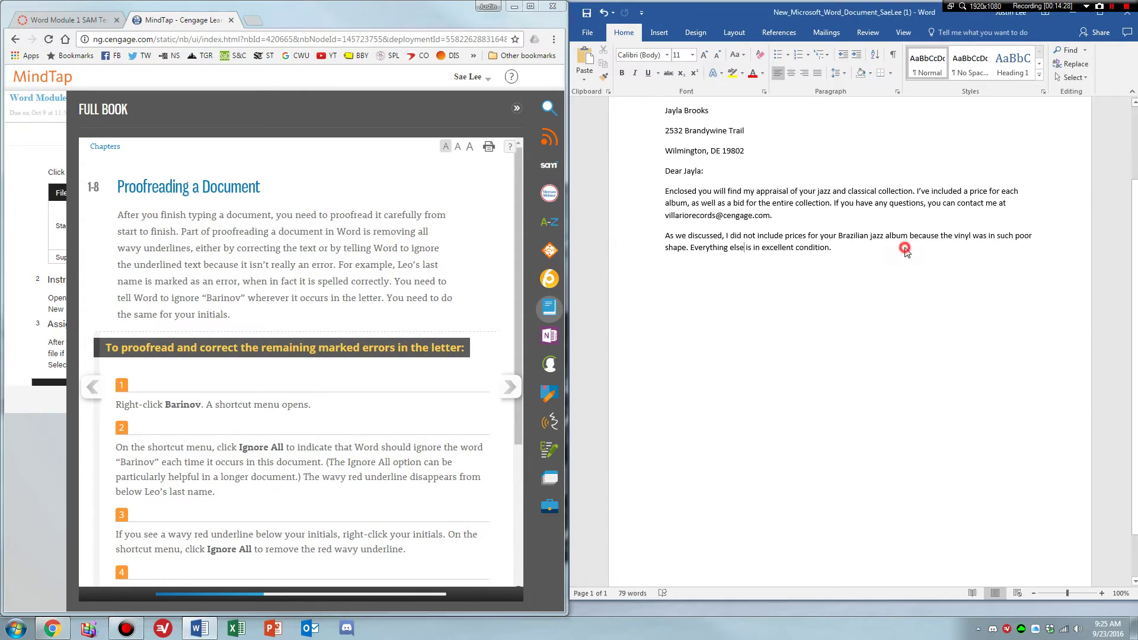
# Run a quick Ctrl+F search in the letter, then close the Navigation pane.
pyautogui.click(744, 247)
pyautogui.hotkey('ctrl', 'f')
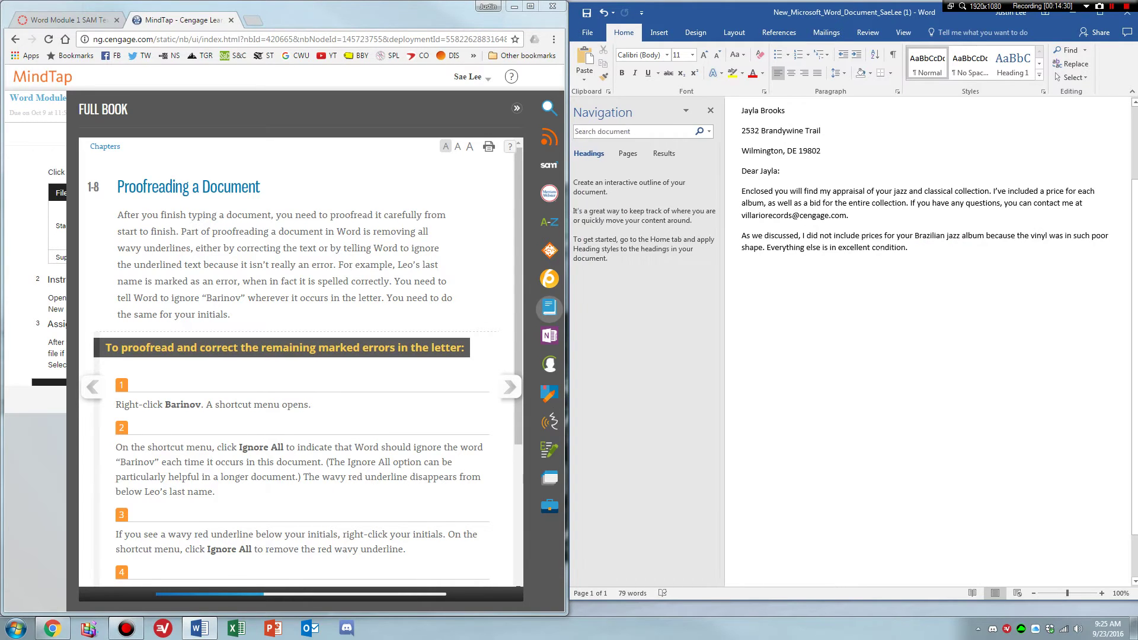
pyautogui.write('bari')
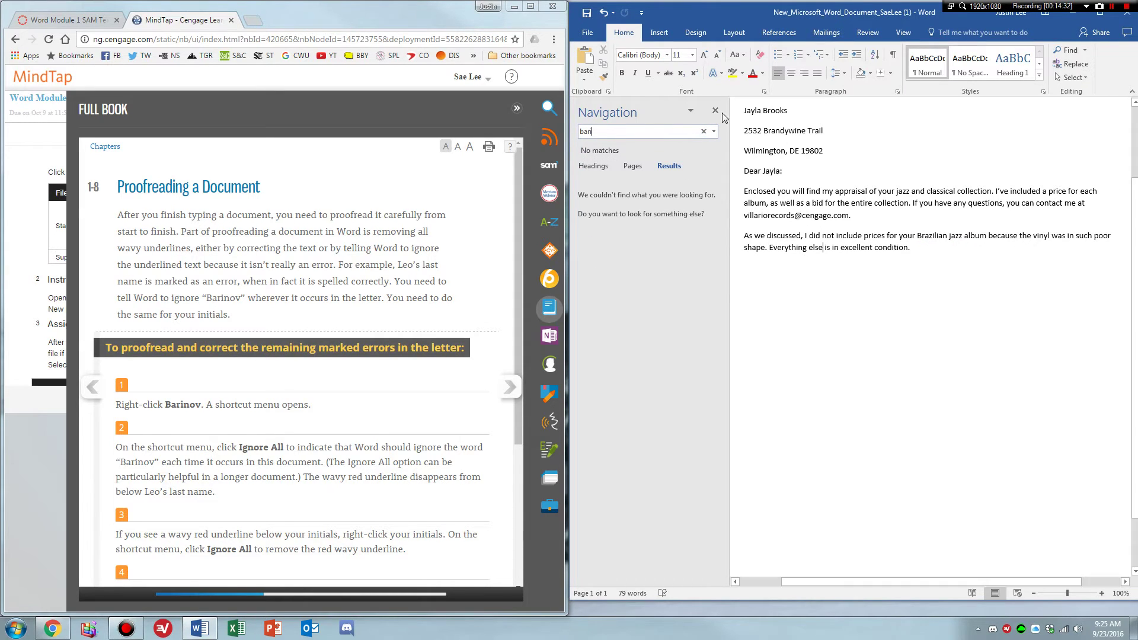
pyautogui.click(715, 111)
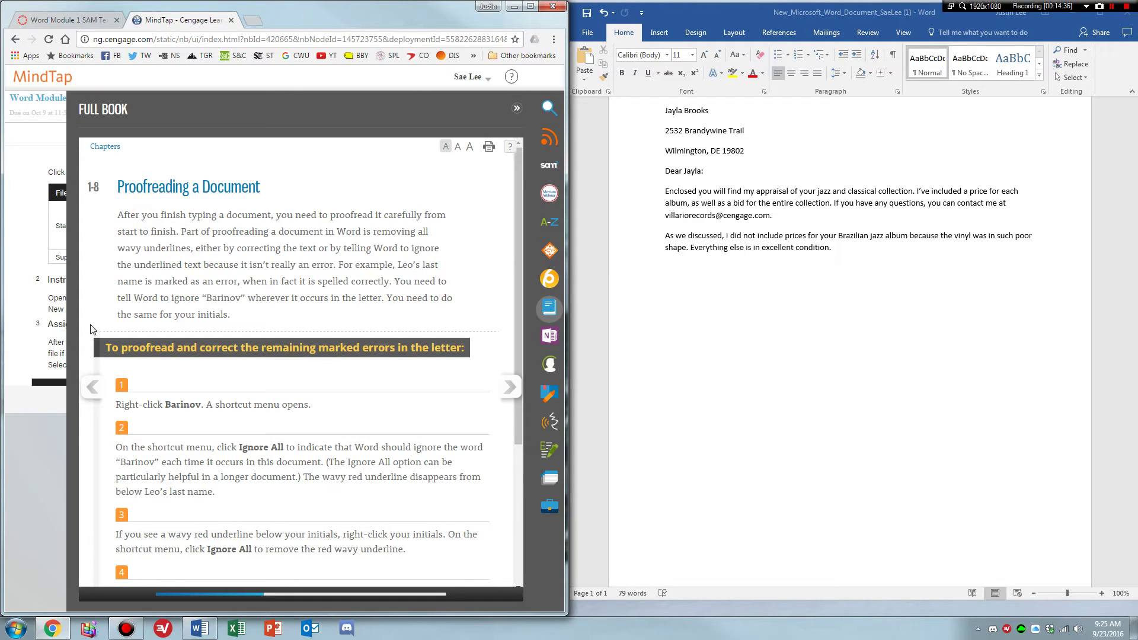
# Review the previous textbook section, then return to the letter.
pyautogui.click(92, 387)
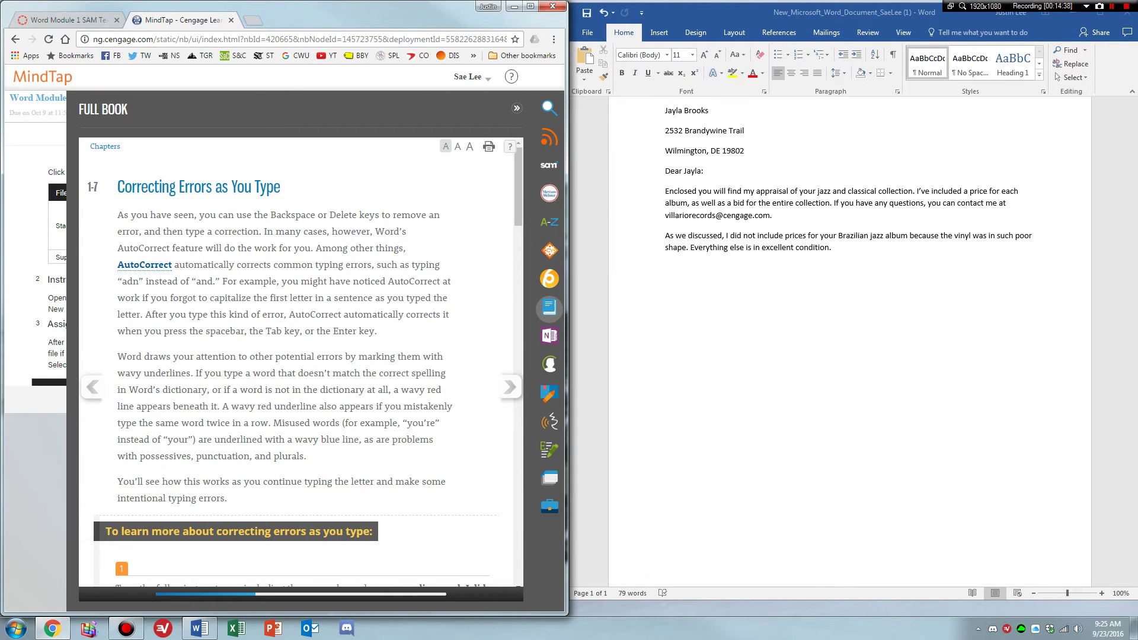
pyautogui.scroll(-15, 418, 373)
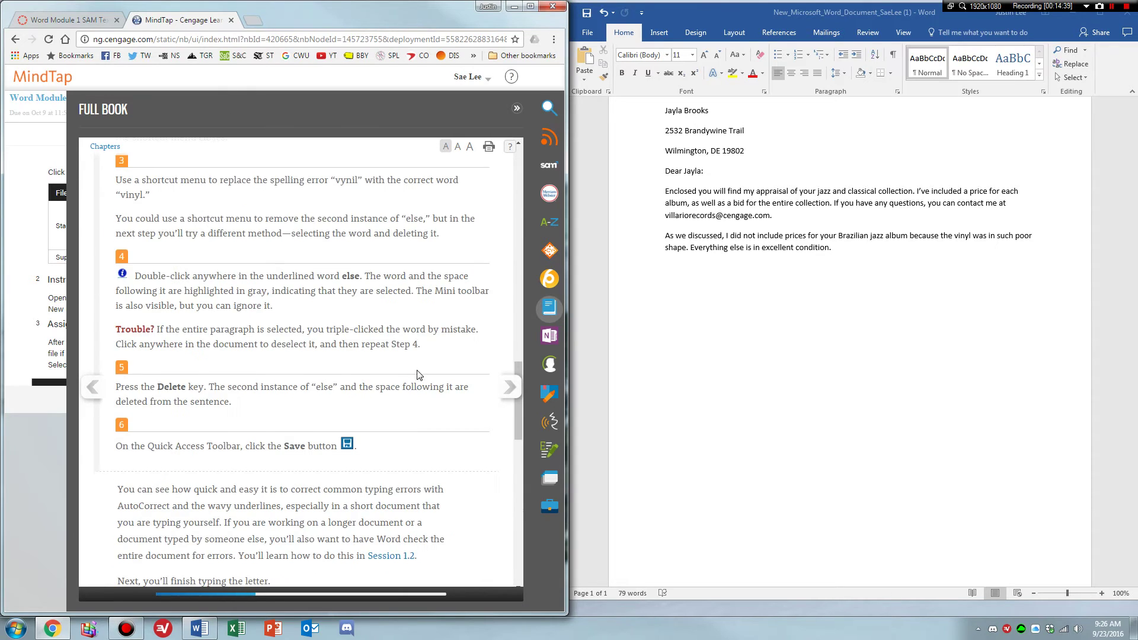
pyautogui.scroll(-10, 418, 374)
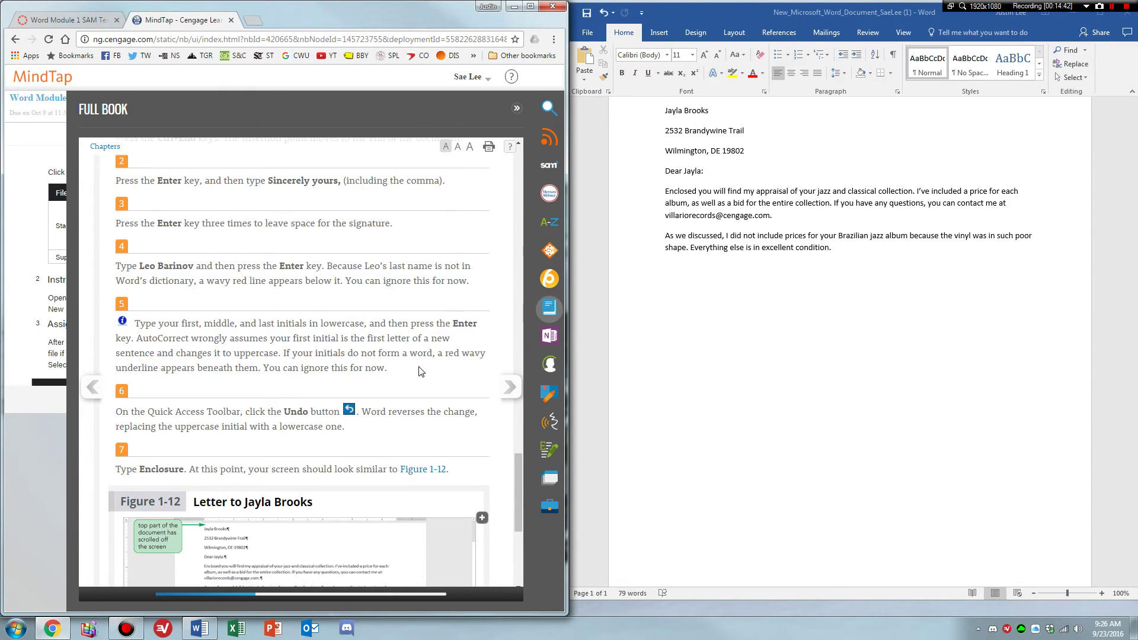
pyautogui.scroll(8, 418, 372)
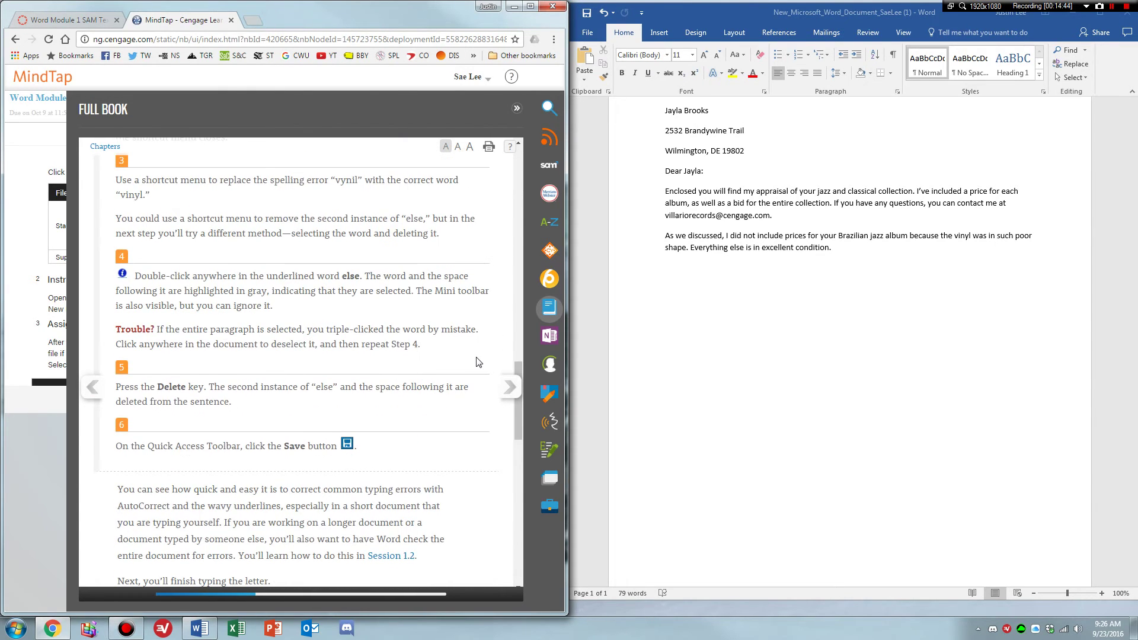
pyautogui.scroll(1, 479, 362)
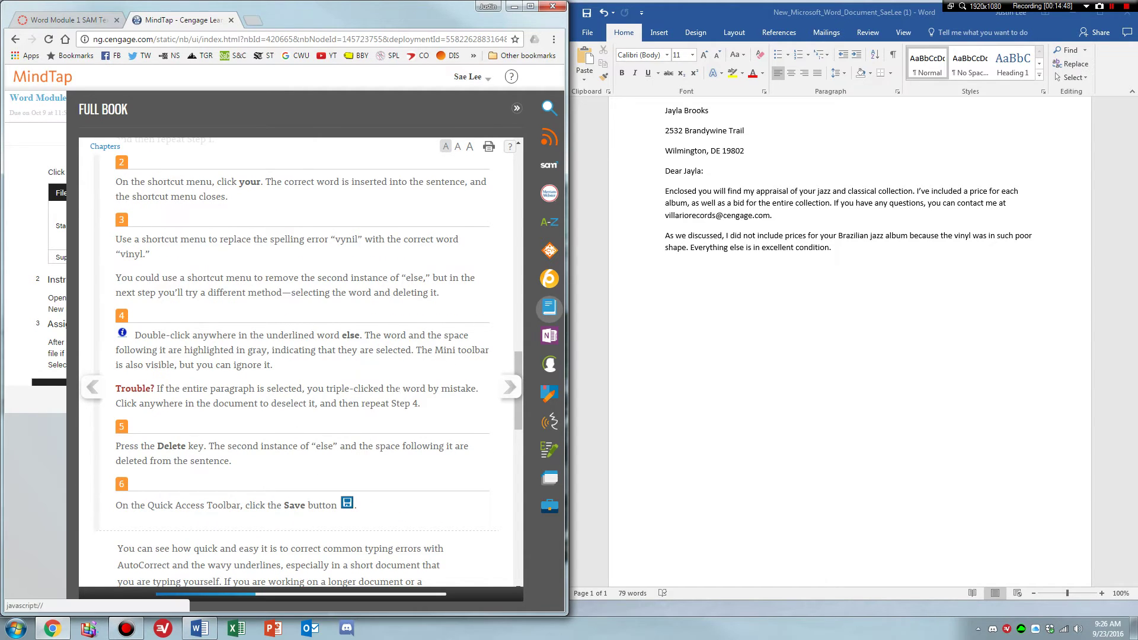
pyautogui.scroll(-6, 509, 387)
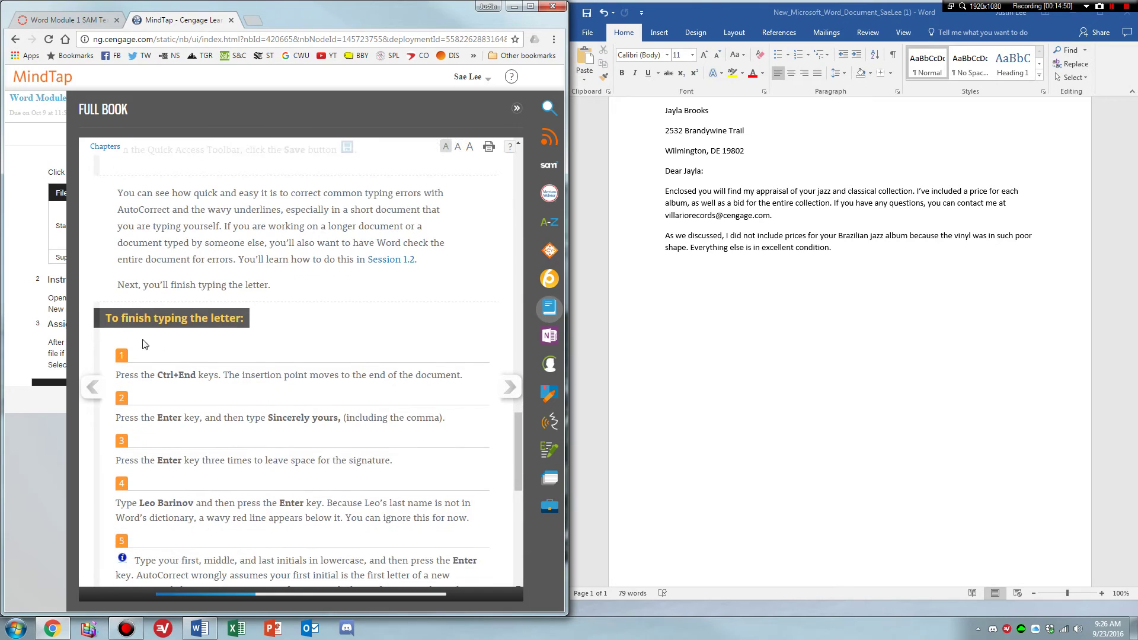
pyautogui.scroll(-1, 137, 356)
pyautogui.click(849, 260)
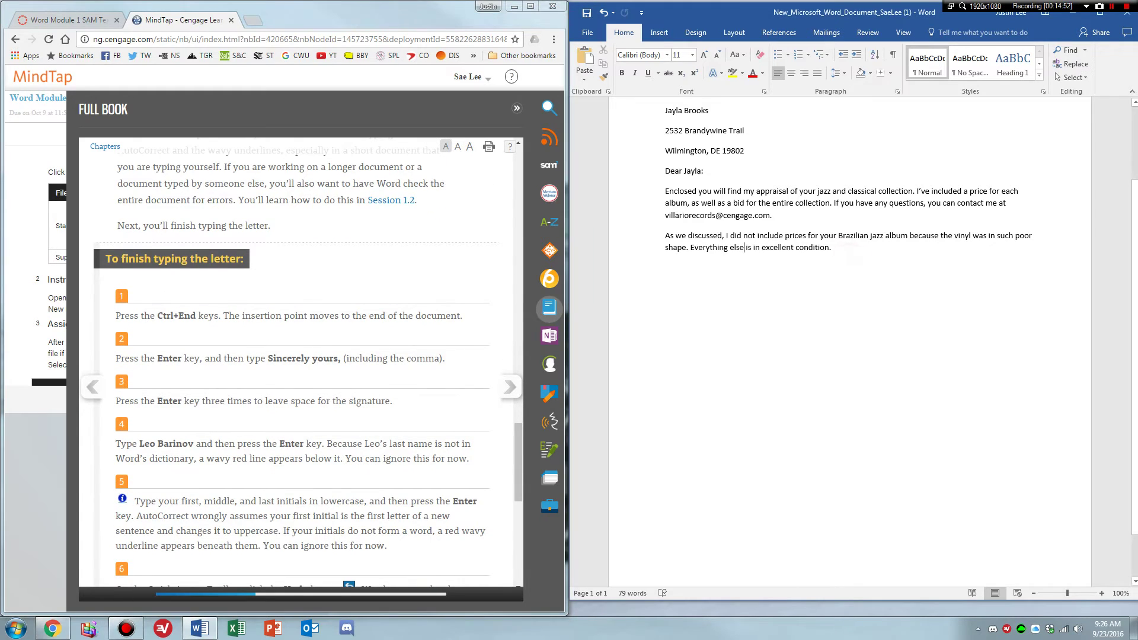
# Add 'Sincerely yours,' and the signer's name at the end of the letter.
pyautogui.click(818, 248)
pyautogui.hotkey('ctrl', 'End')
pyautogui.press('Return')
pyautogui.write('Sincerely ')
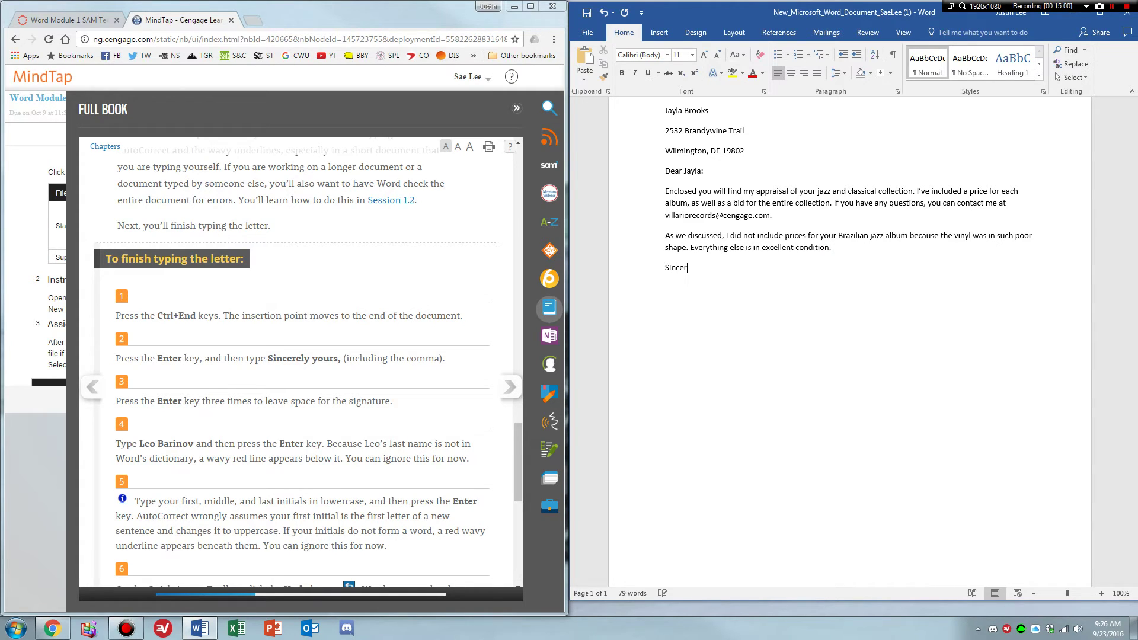
pyautogui.write('yours,')
pyautogui.press('Return')
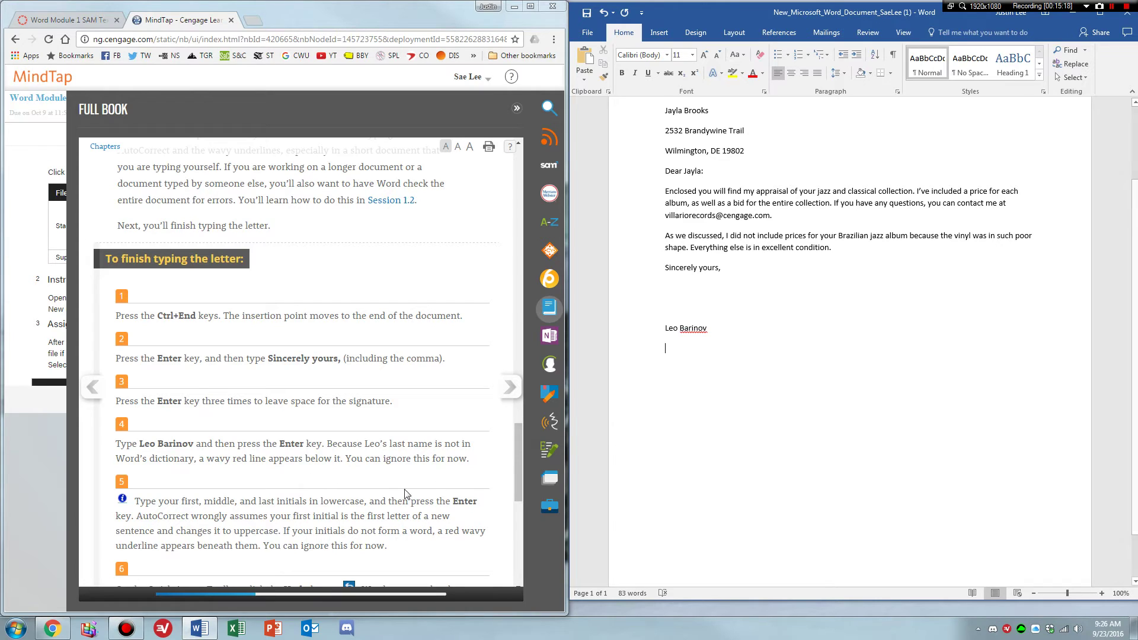
# Type the lowercase reference initials and undo their automatic capitalization.
pyautogui.scroll(-1, 406, 494)
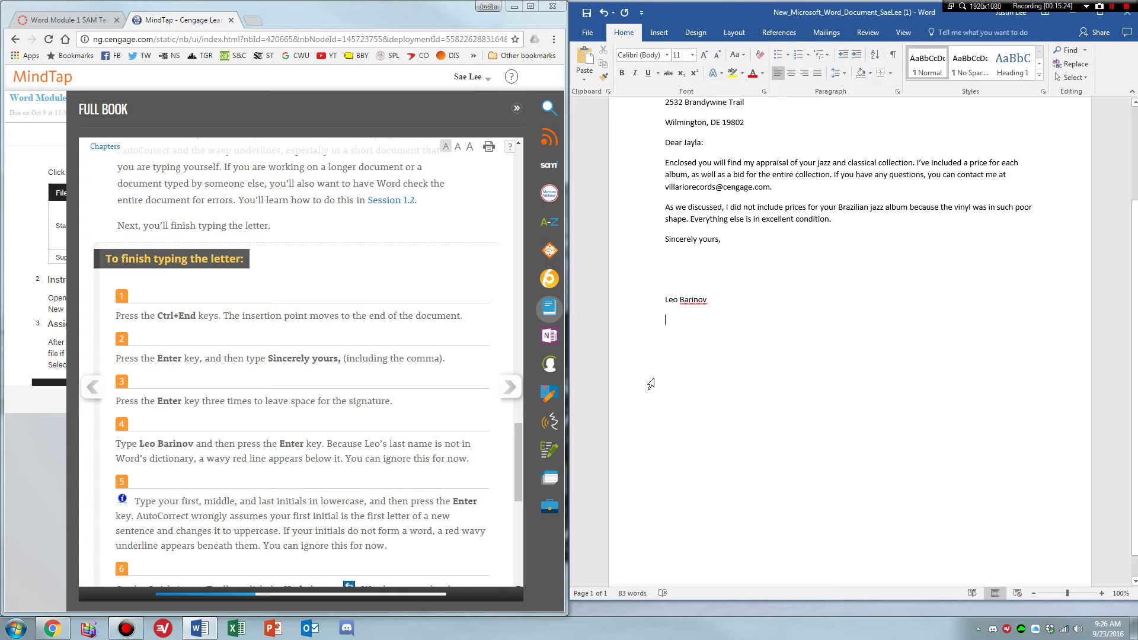
pyautogui.write('jsl')
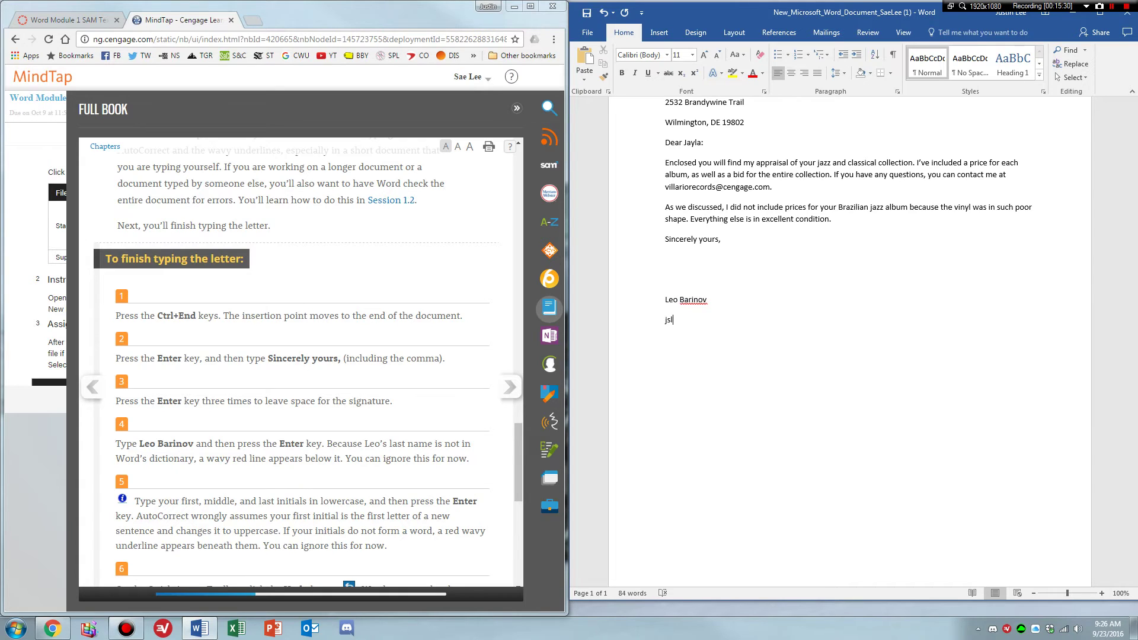
pyautogui.press('Return')
pyautogui.scroll(-1, 517, 461)
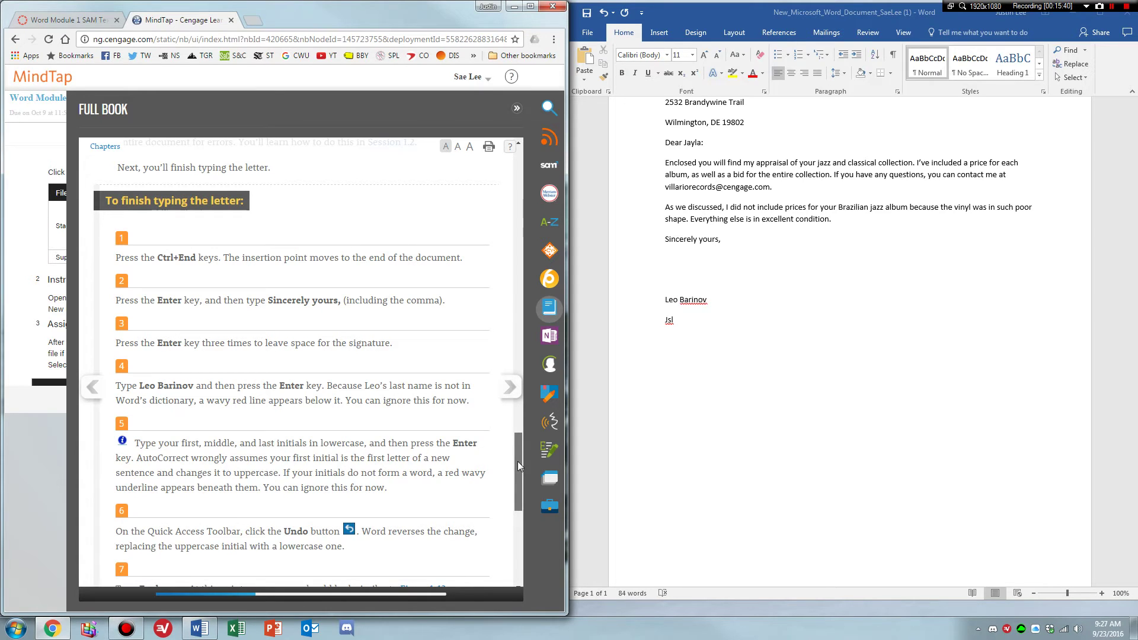
pyautogui.scroll(-2, 517, 461)
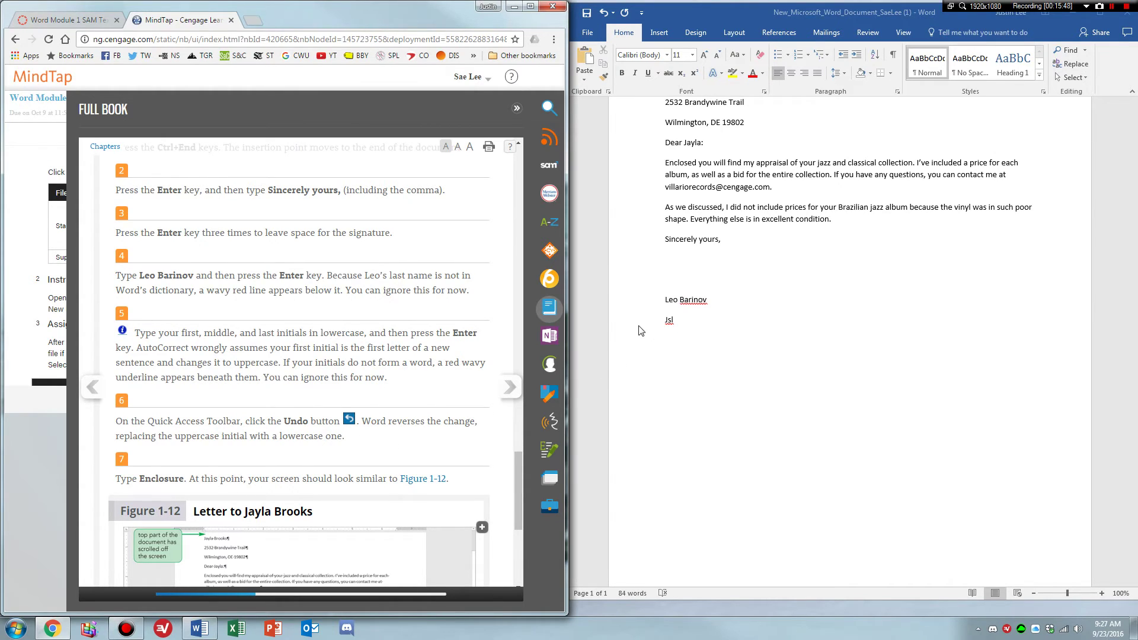
pyautogui.click(603, 13)
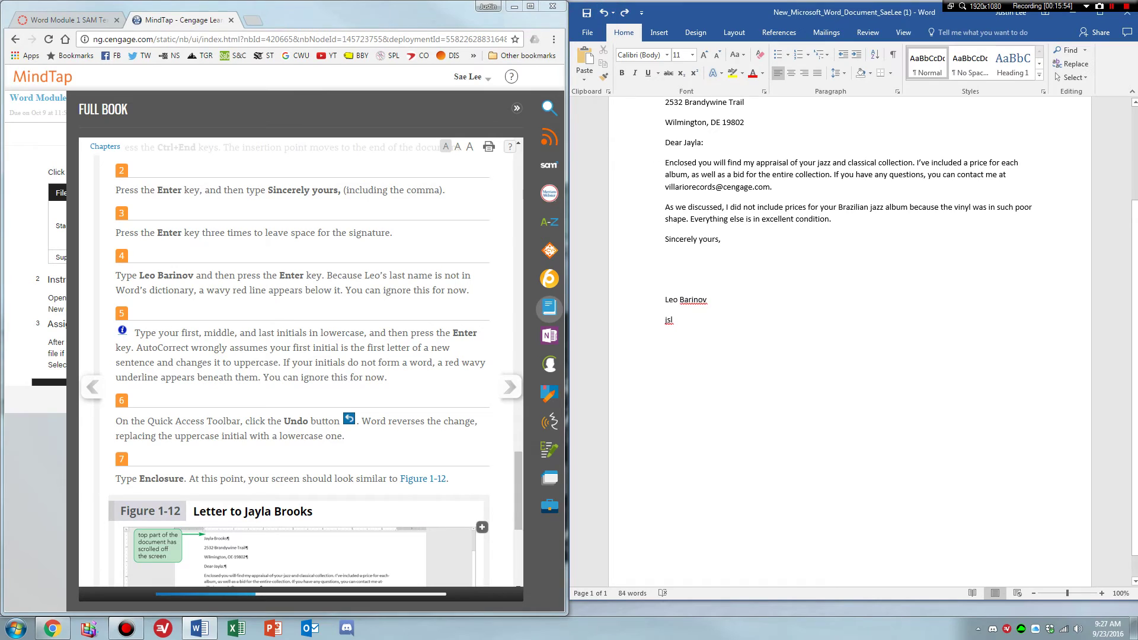
pyautogui.scroll(-1, 382, 436)
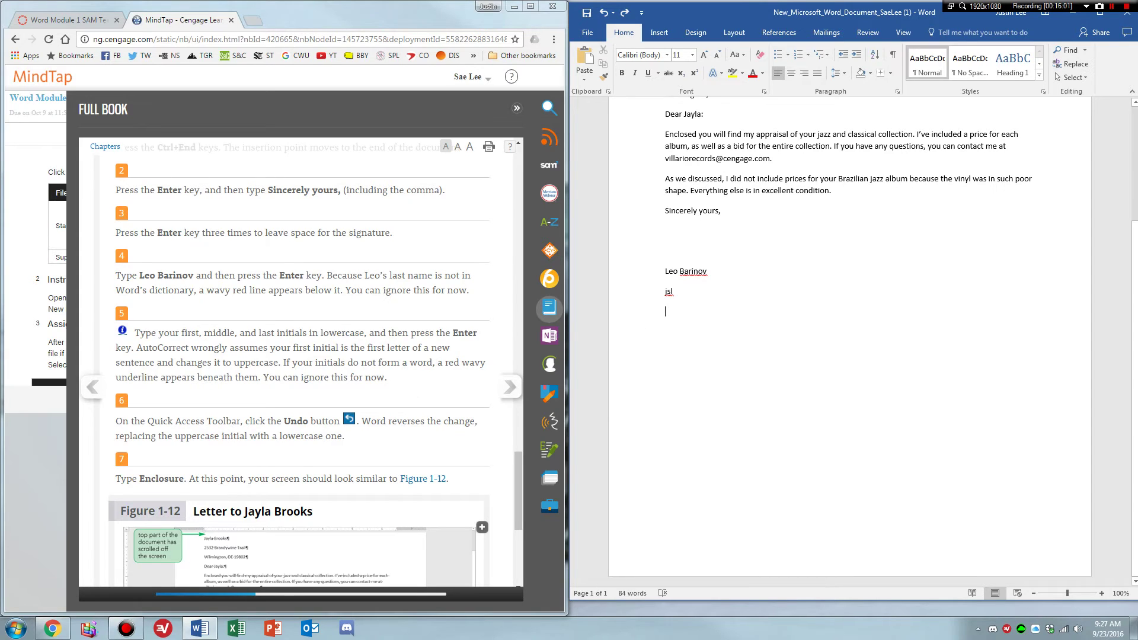
# Add the 'Enclosure' line on the last line and save the letter.
pyautogui.click(688, 317)
pyautogui.write('Encl ')
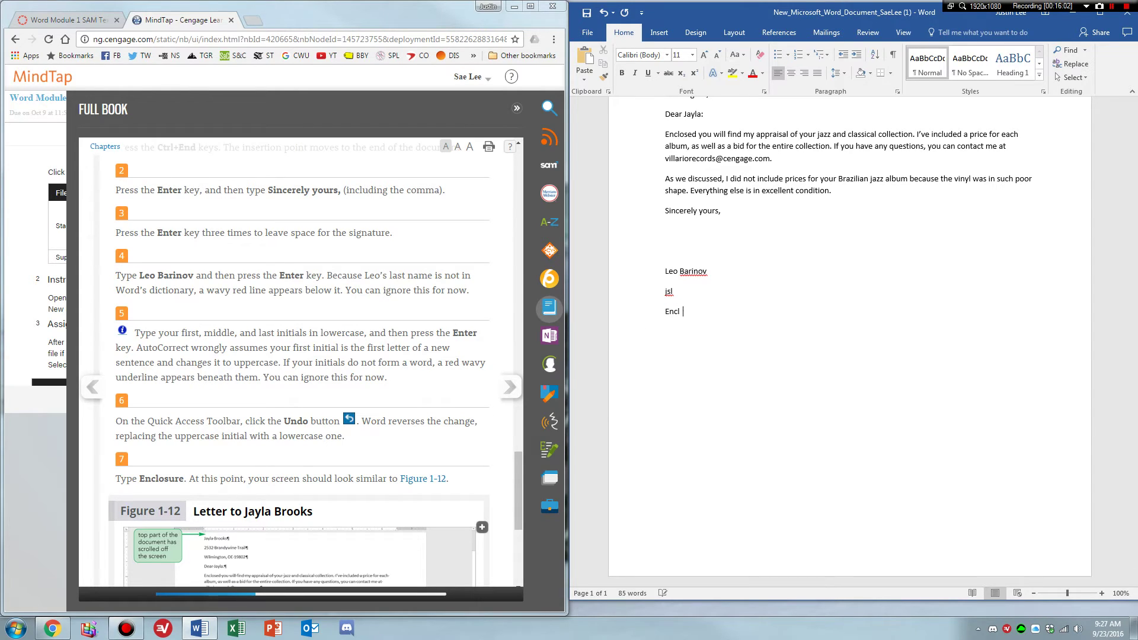
pyautogui.write('osure')
pyautogui.scroll(-1, 412, 374)
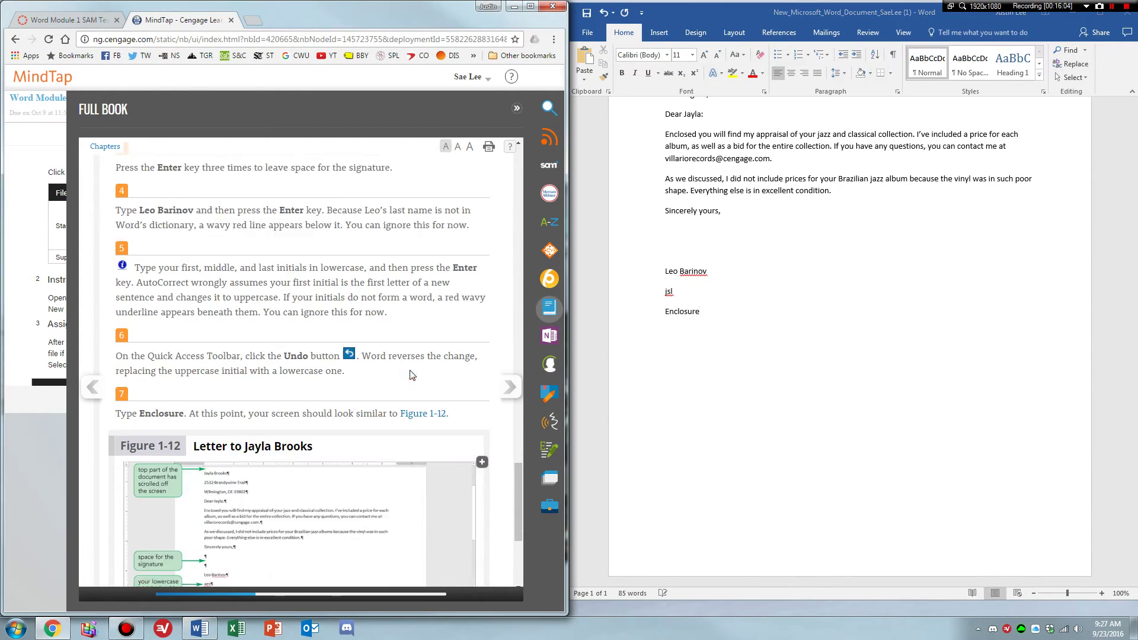
pyautogui.scroll(-2, 411, 374)
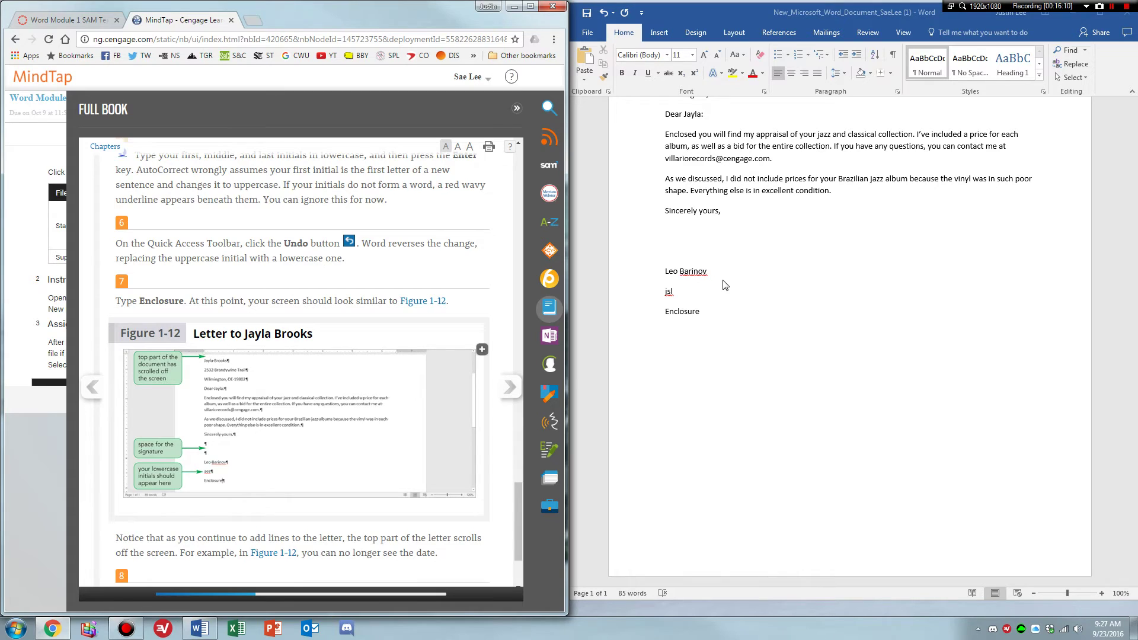
pyautogui.scroll(-2, 462, 418)
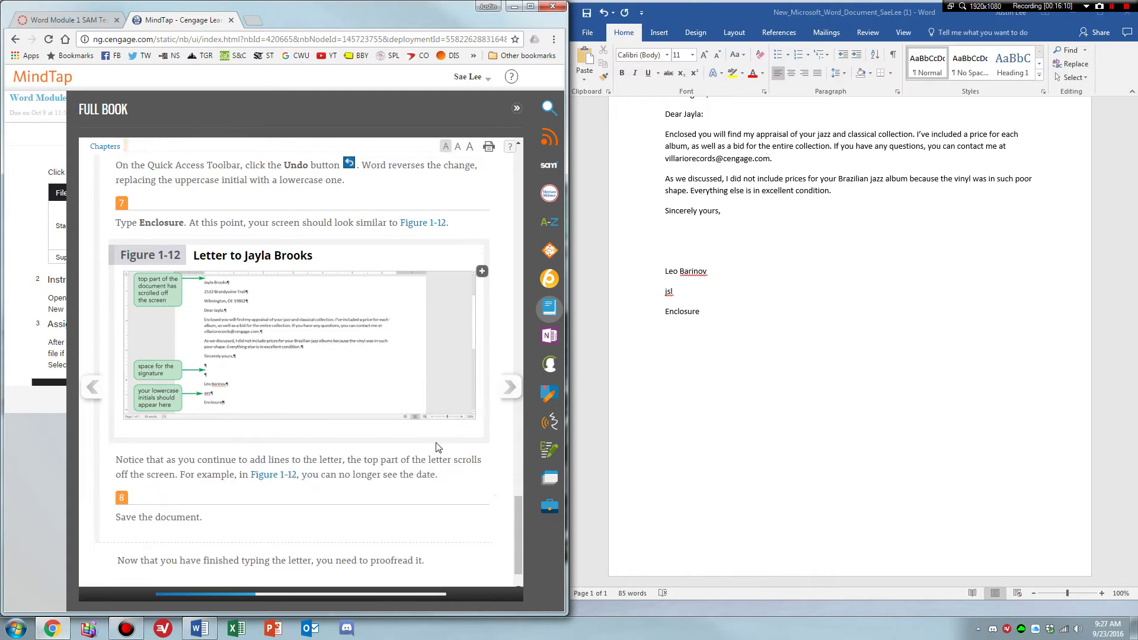
pyautogui.click(588, 13)
pyautogui.click(508, 387)
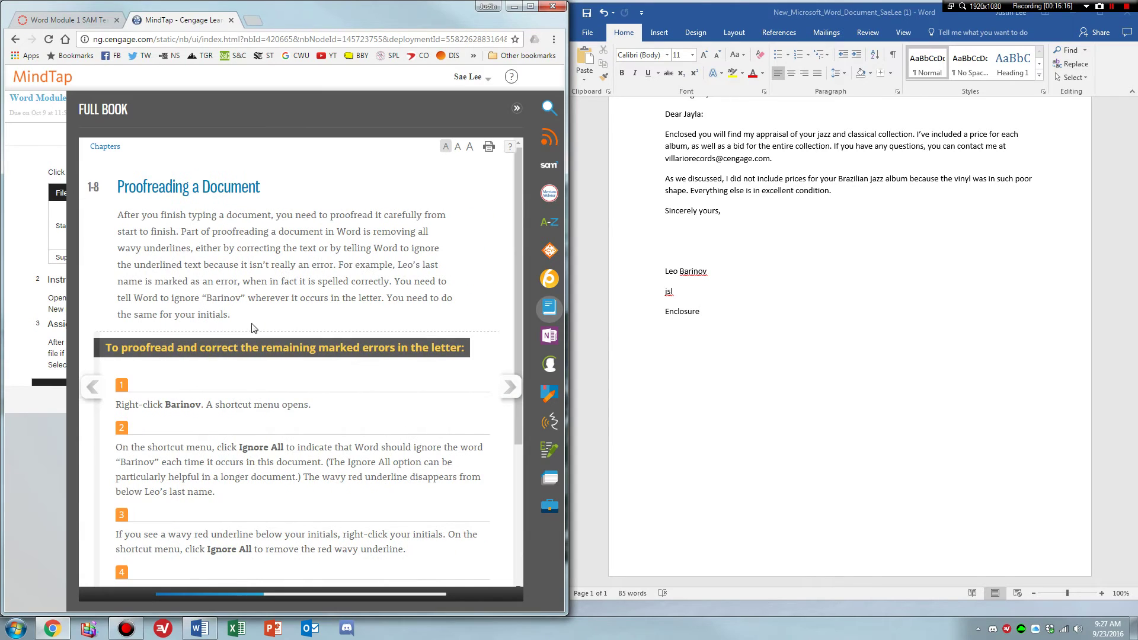
# Choose Ignore All for the sender's surname and for the reference initials.
pyautogui.scroll(-2, 131, 216)
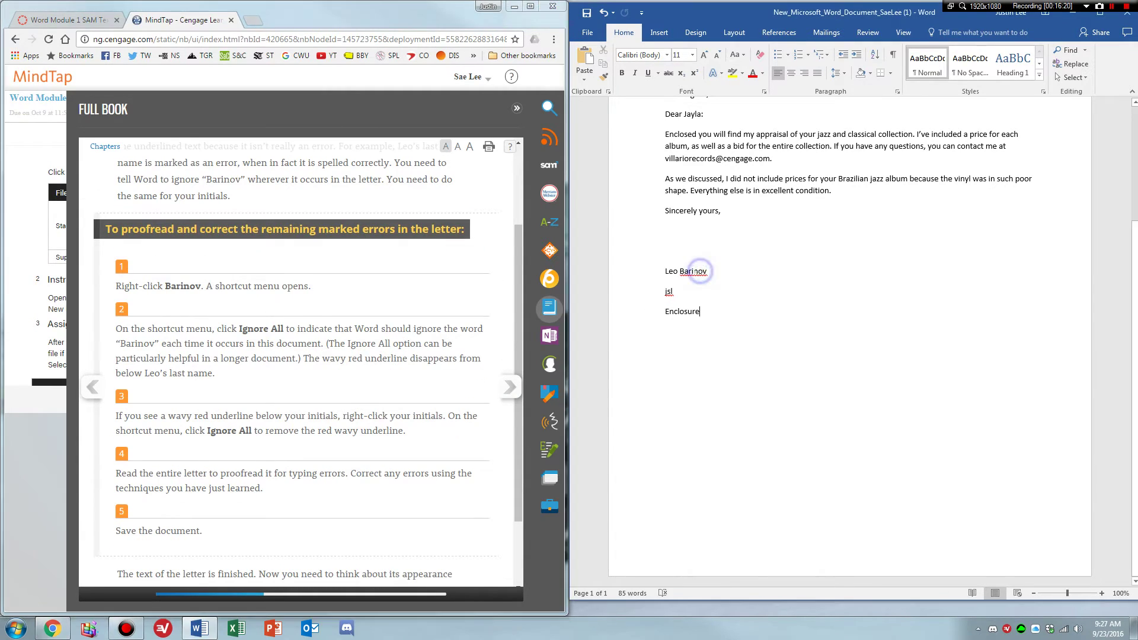
pyautogui.rightClick(693, 272)
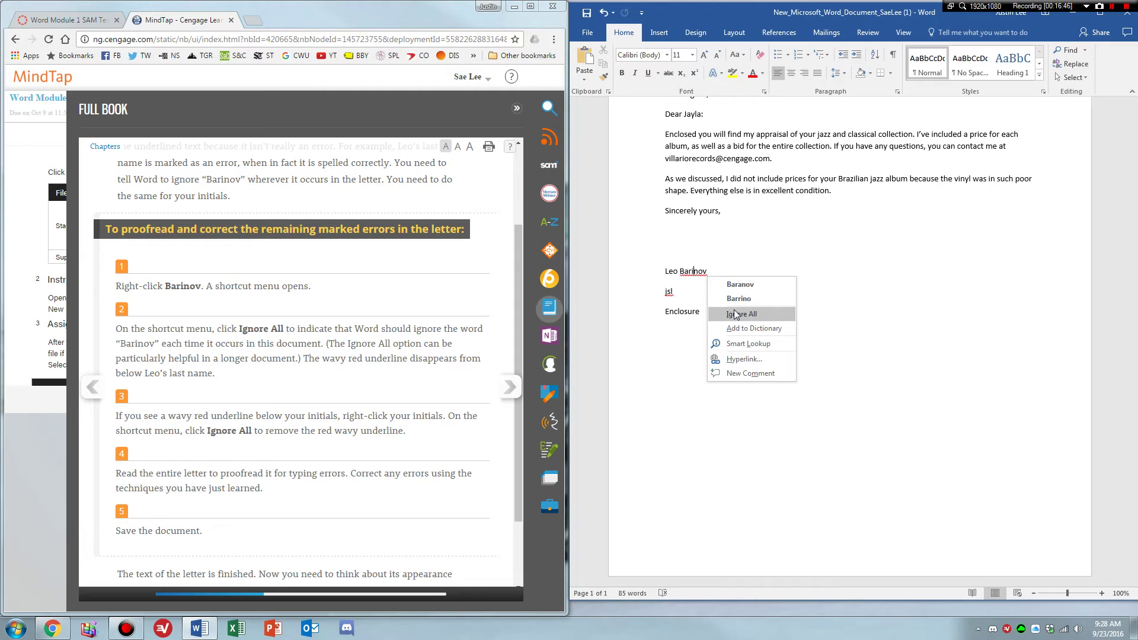
pyautogui.click(735, 314)
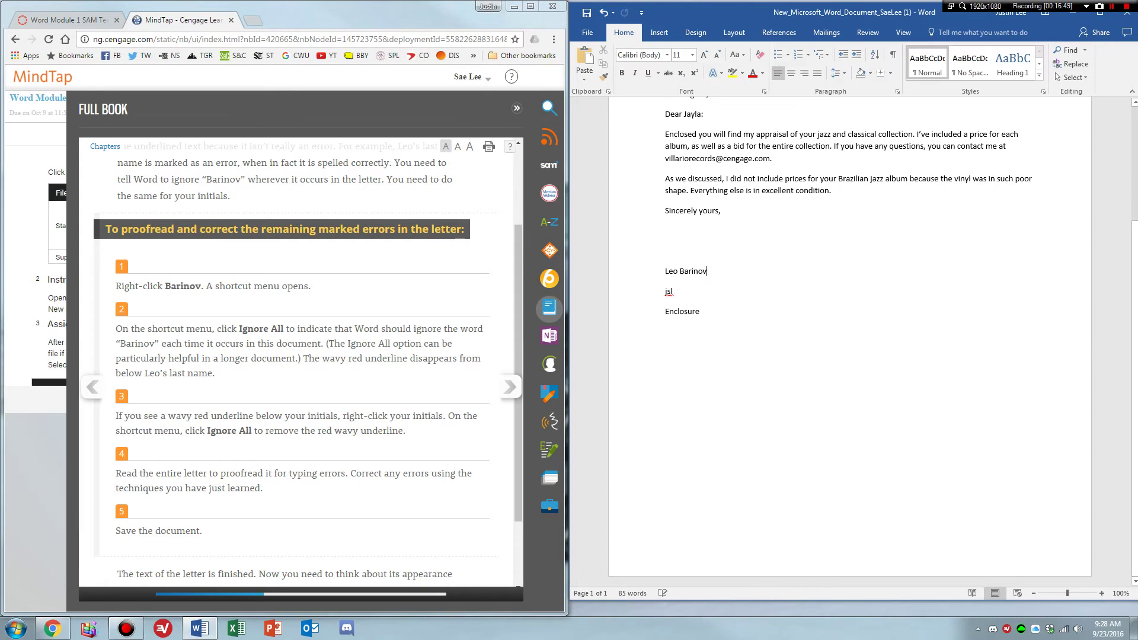
pyautogui.scroll(-2, 445, 356)
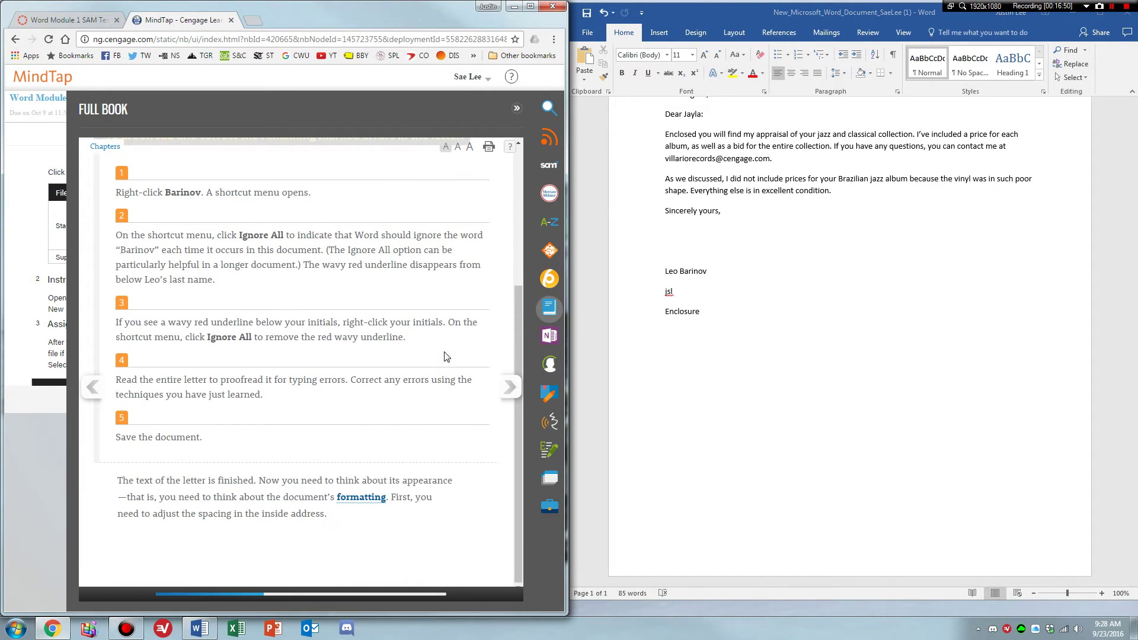
pyautogui.click(671, 286)
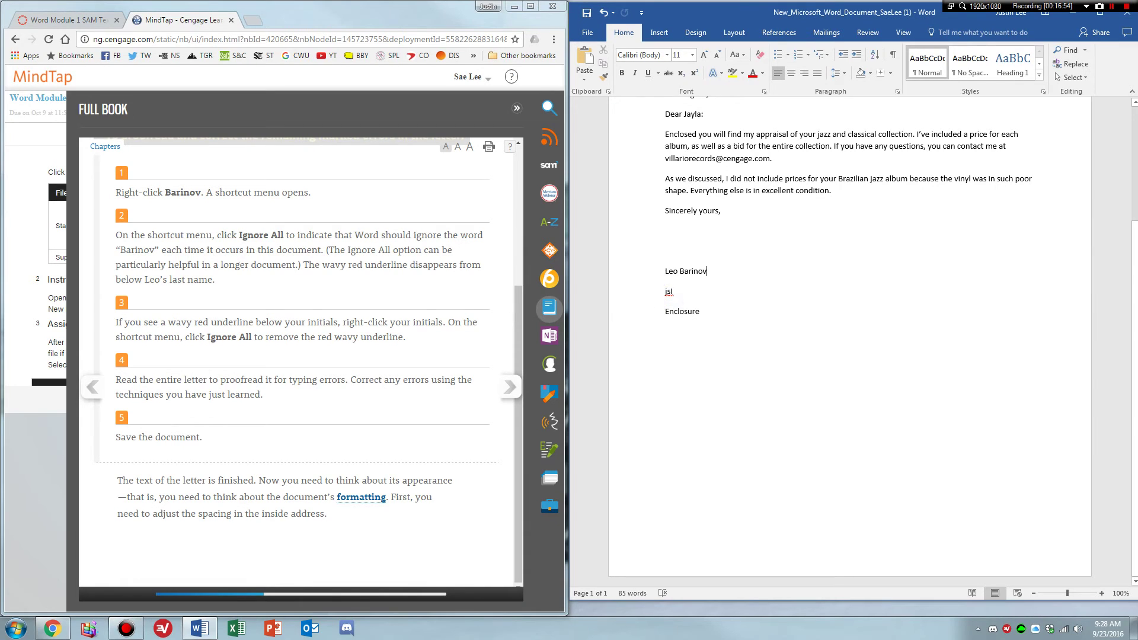
pyautogui.rightClick(668, 291)
pyautogui.click(722, 379)
pyautogui.click(289, 390)
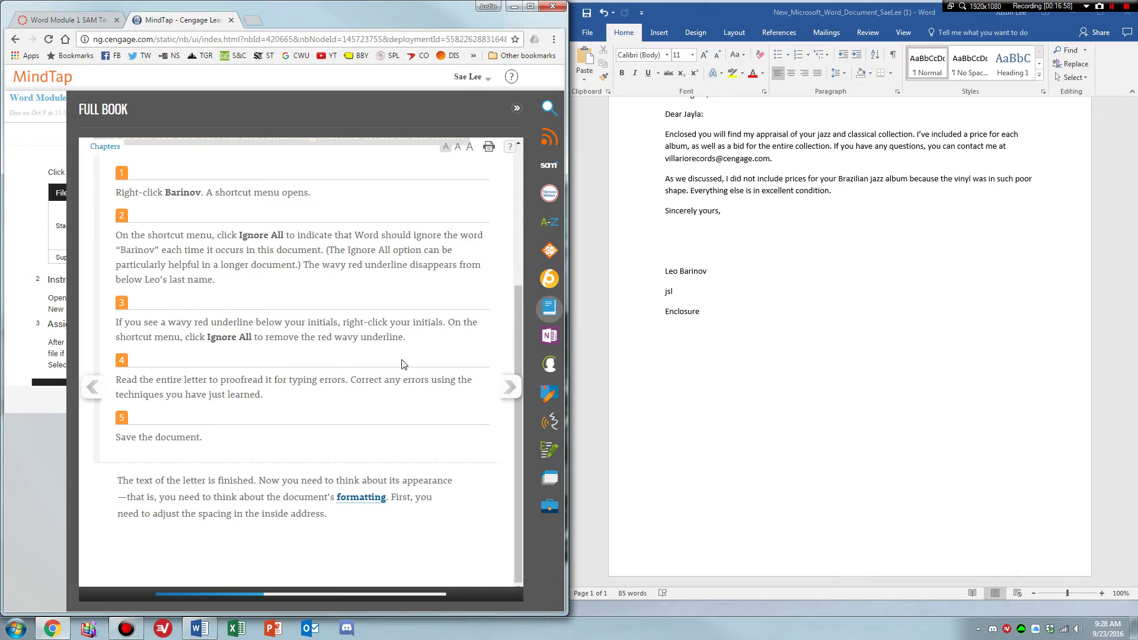
pyautogui.click(817, 288)
pyautogui.scroll(3, 815, 286)
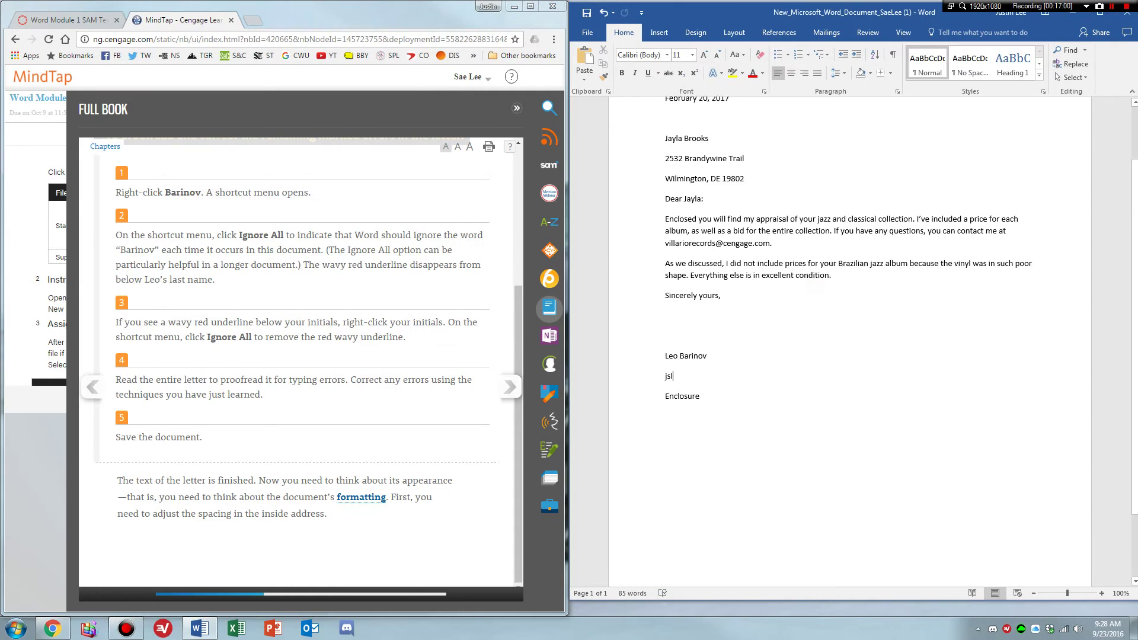
# Save the letter and turn the textbook to section 1-9 on paragraph spacing.
pyautogui.scroll(2, 816, 287)
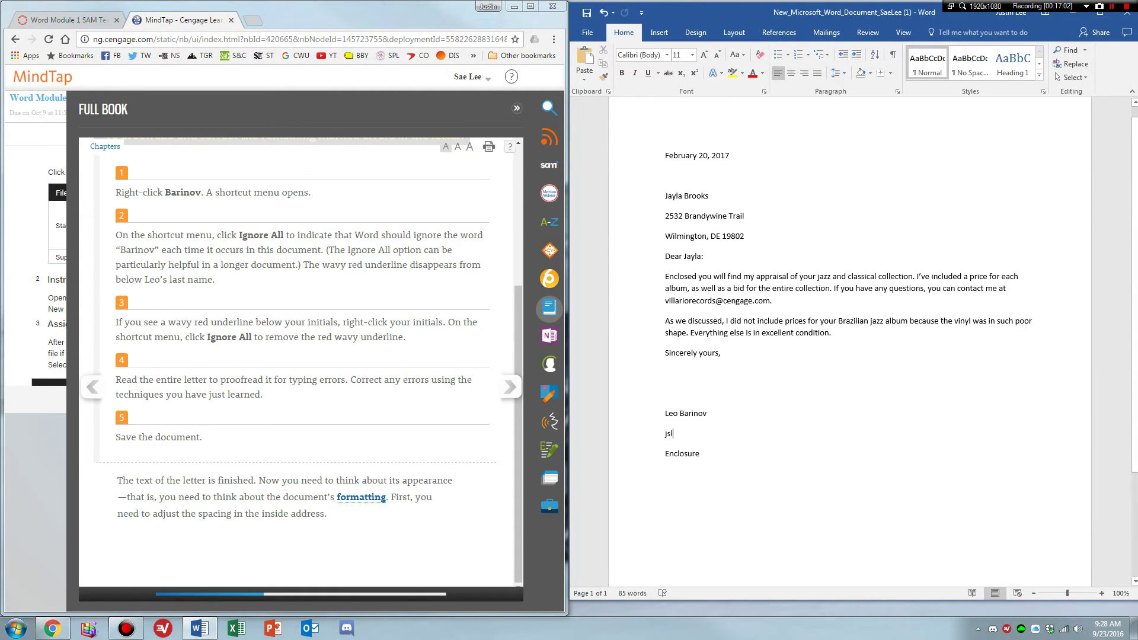
pyautogui.click(585, 13)
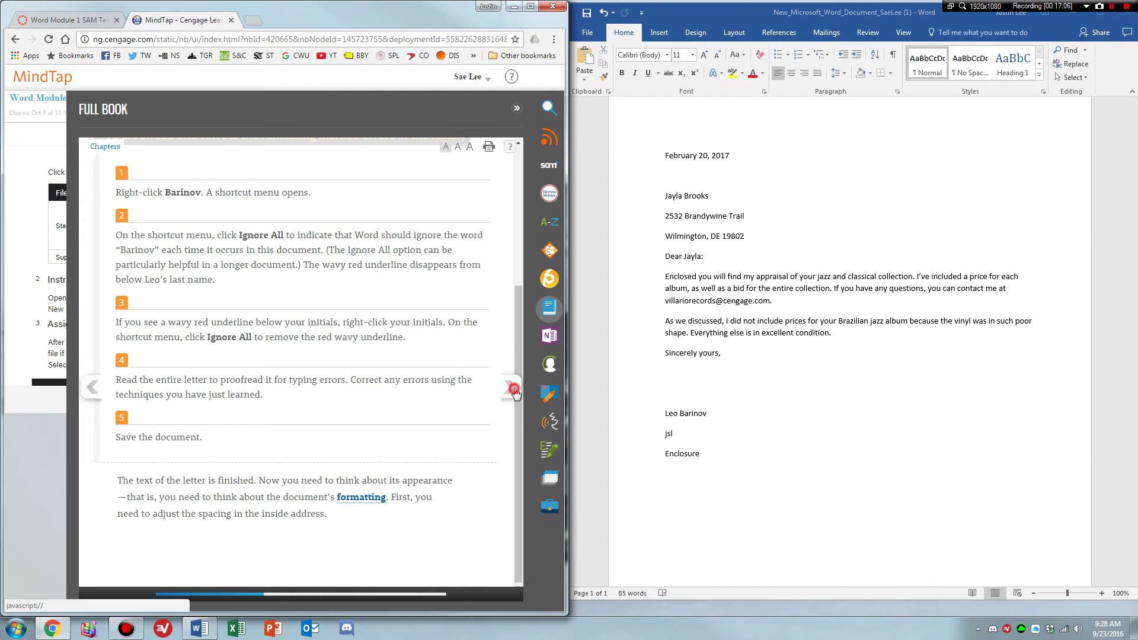
pyautogui.click(510, 387)
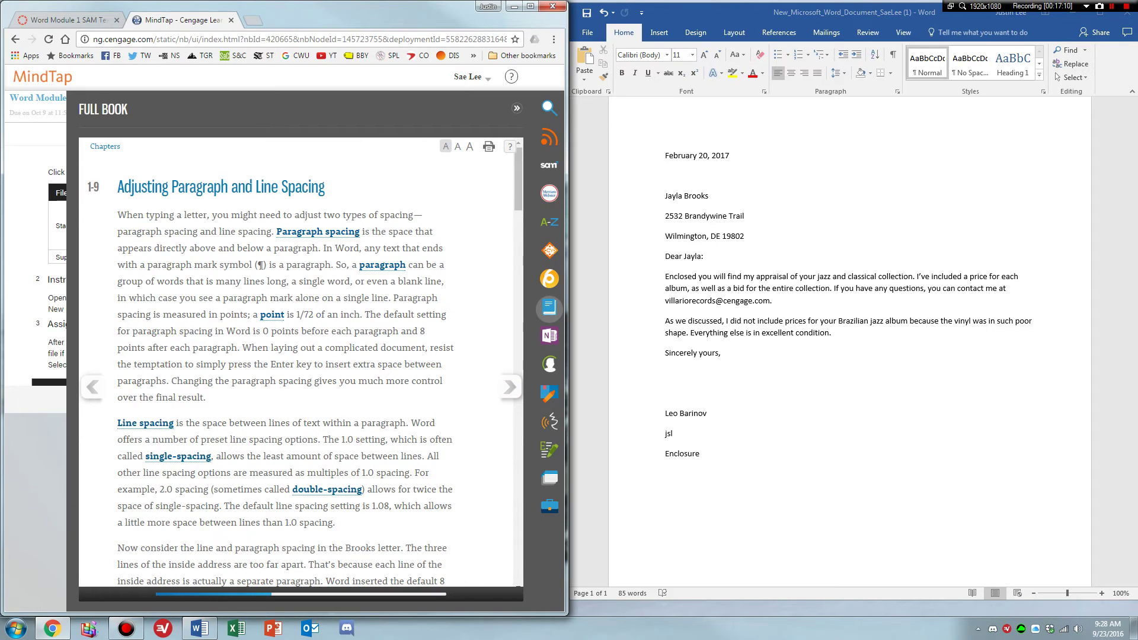
pyautogui.moveTo(117, 214); pyautogui.dragTo(441, 415)
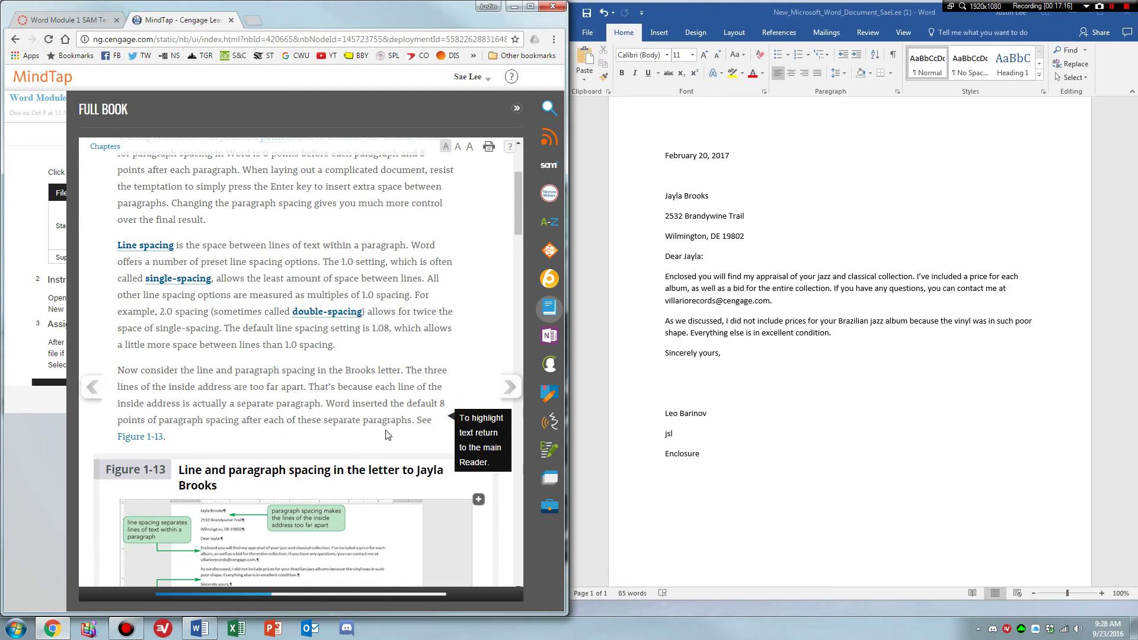
pyautogui.scroll(-10, 375, 306)
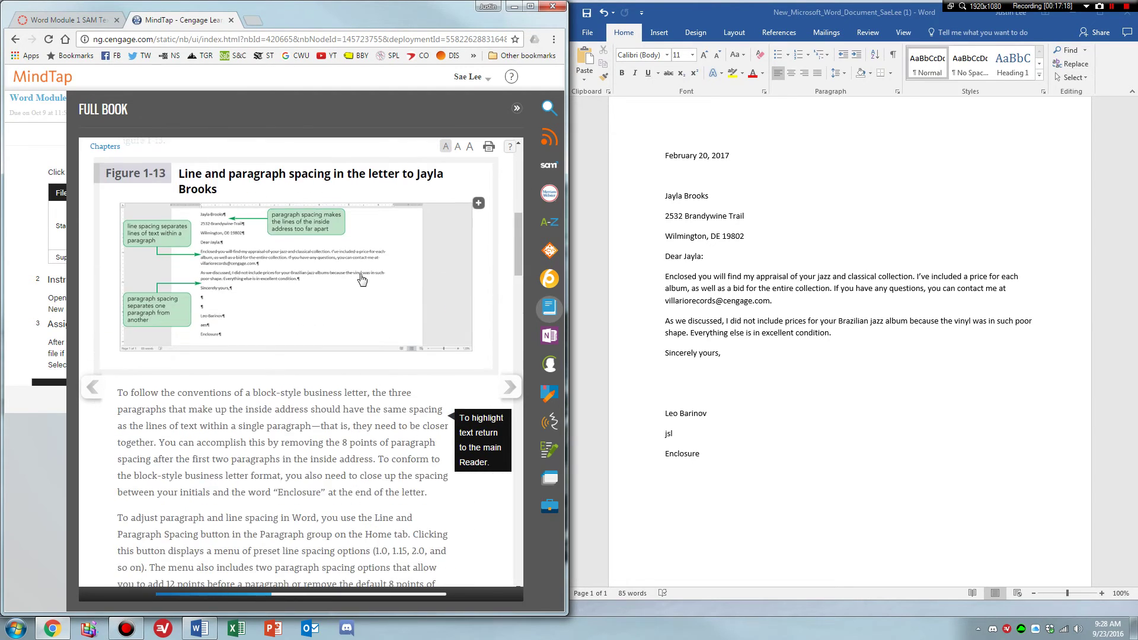
pyautogui.scroll(-6, 290, 362)
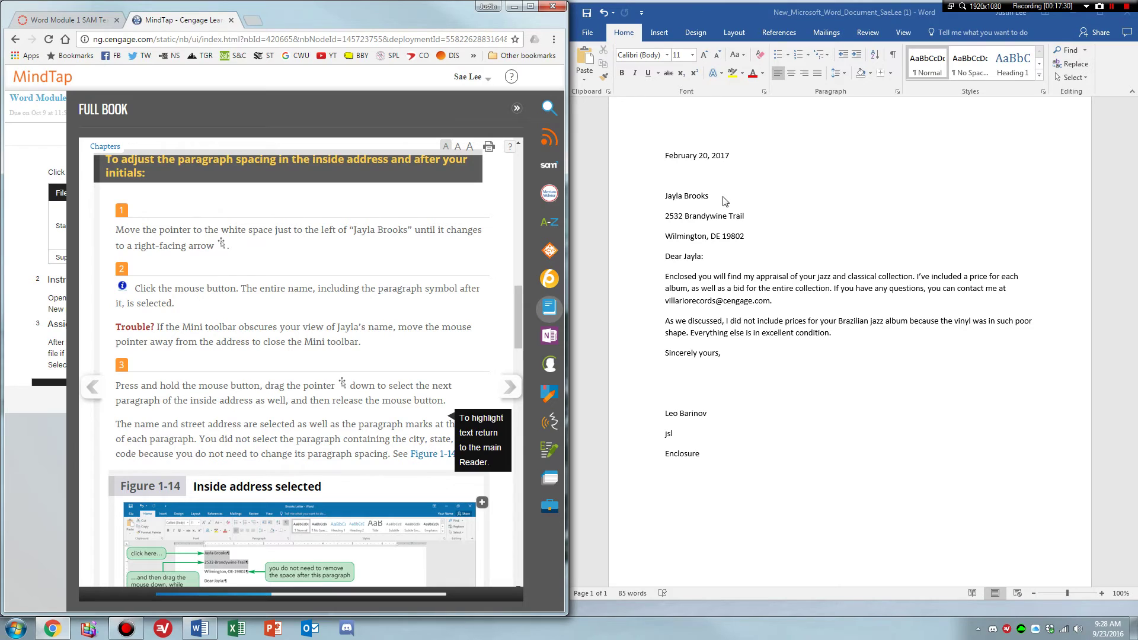
pyautogui.click(663, 195)
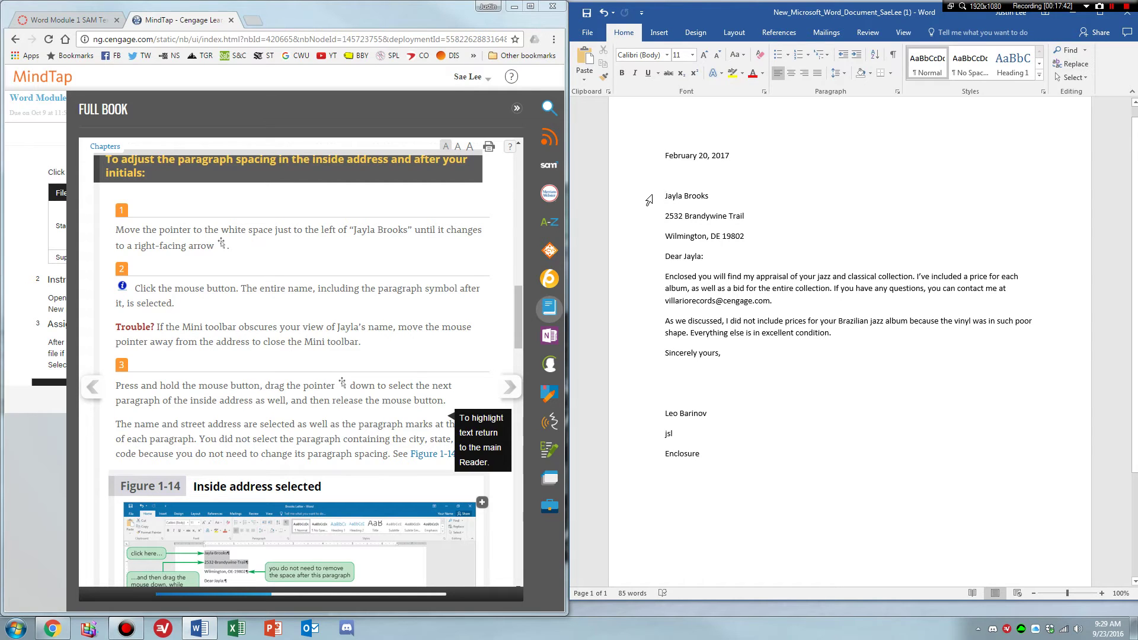
# Drag over the recipient's name and street address lines, then clear that selection.
pyautogui.click(344, 320)
pyautogui.scroll(-1, 346, 320)
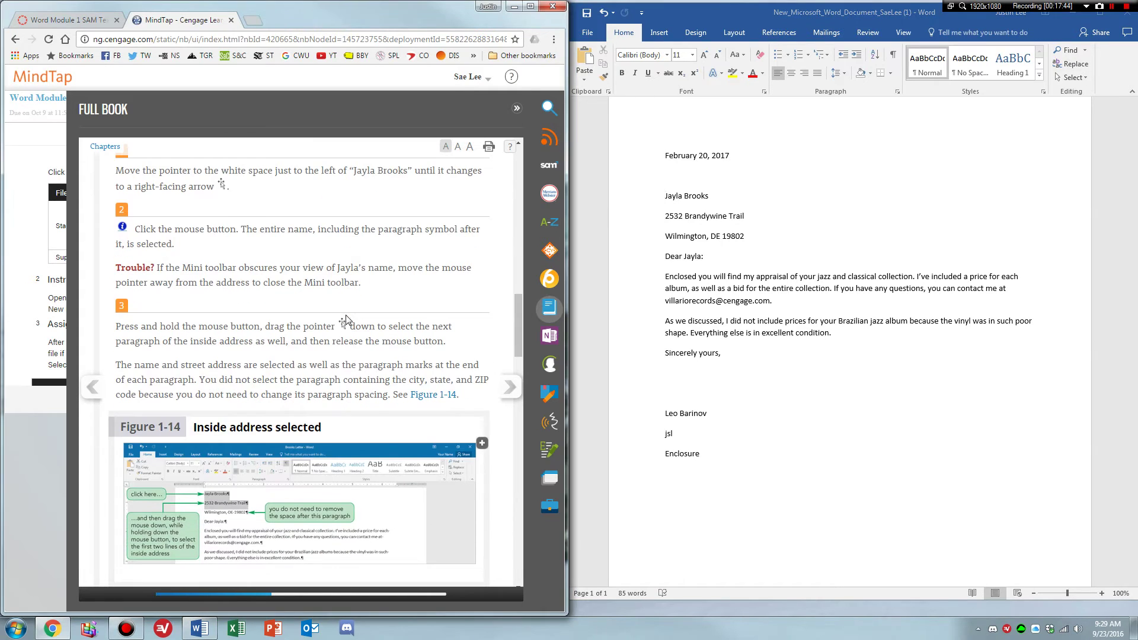
pyautogui.click(663, 197)
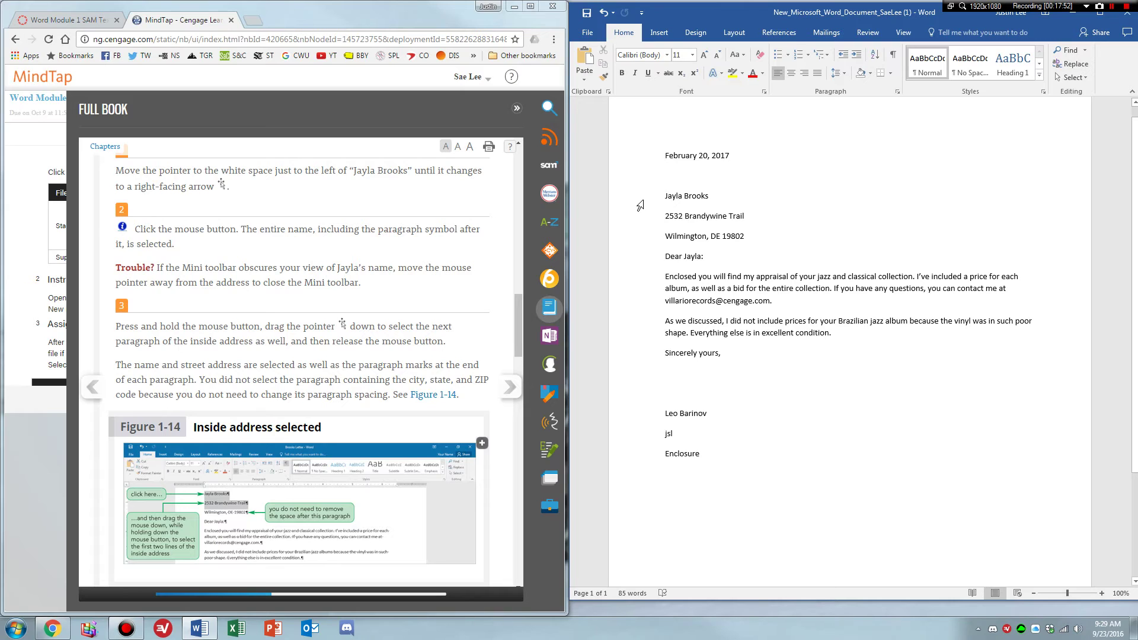
pyautogui.moveTo(641, 196); pyautogui.dragTo(698, 217)
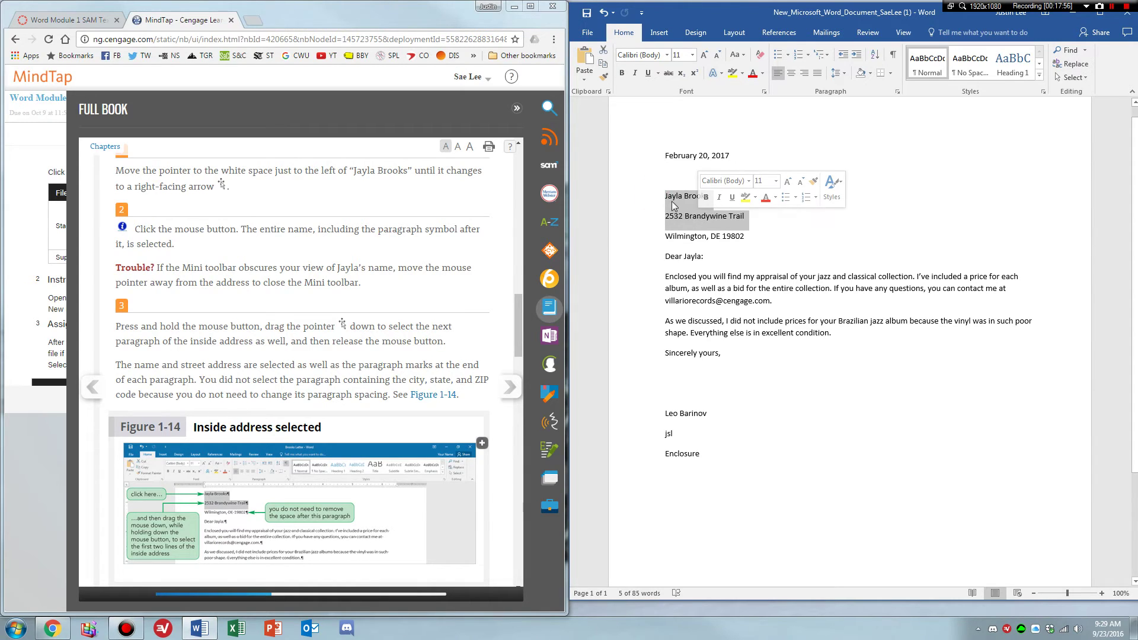
pyautogui.click(659, 197)
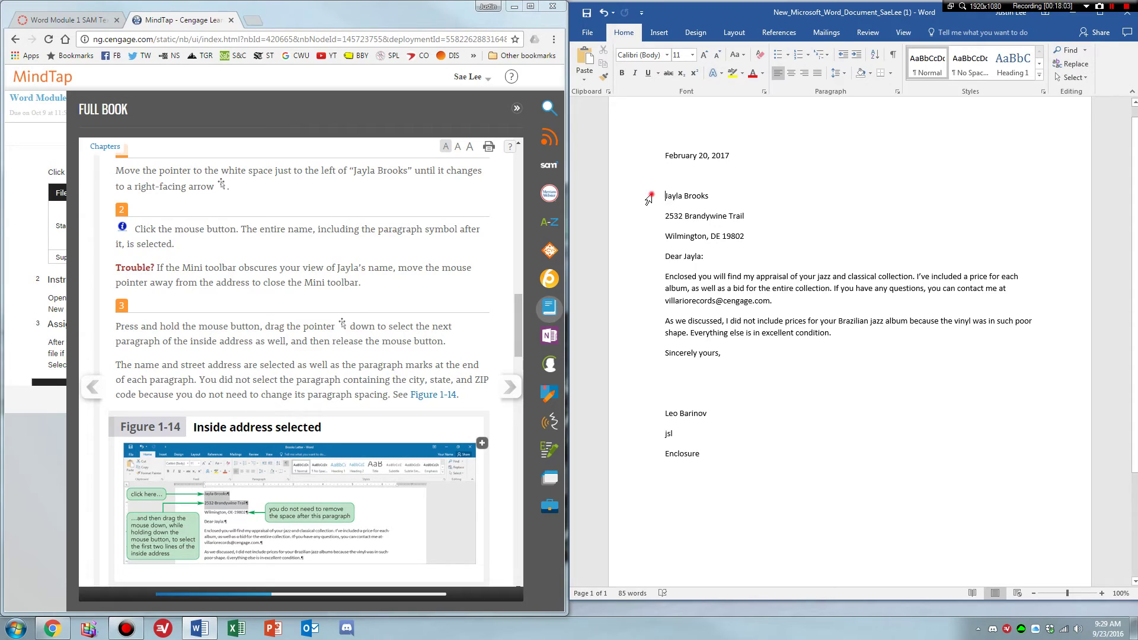
# Reselect the first two inside-address lines, the name and street address.
pyautogui.click(663, 202)
pyautogui.moveTo(663, 202); pyautogui.dragTo(698, 221)
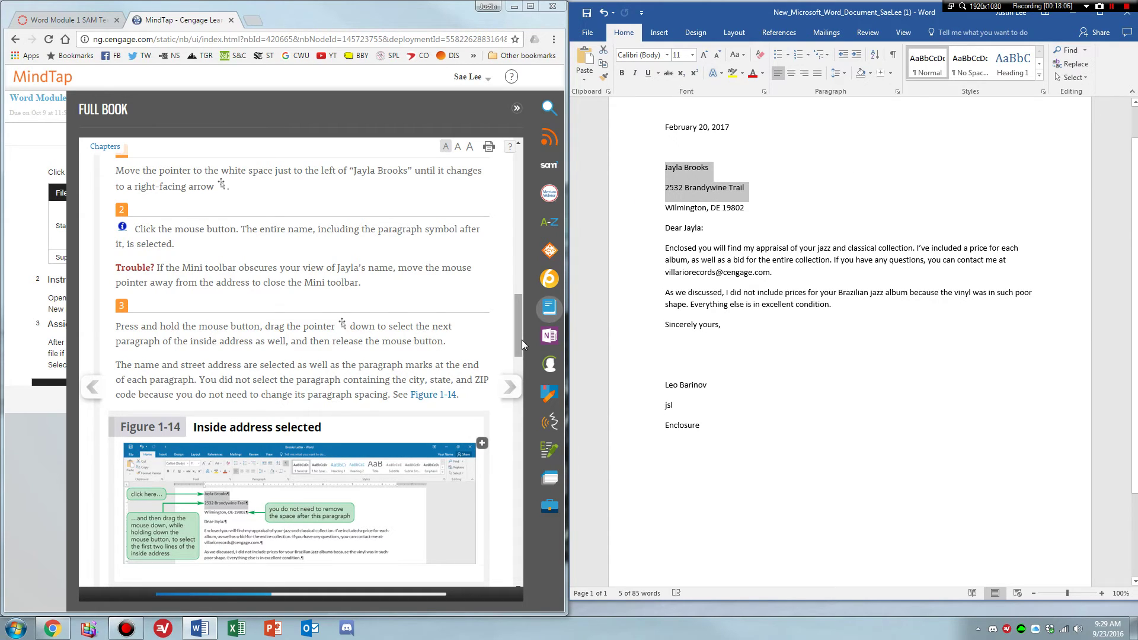
pyautogui.moveTo(518, 340); pyautogui.dragTo(517, 358)
pyautogui.scroll(-2, 518, 357)
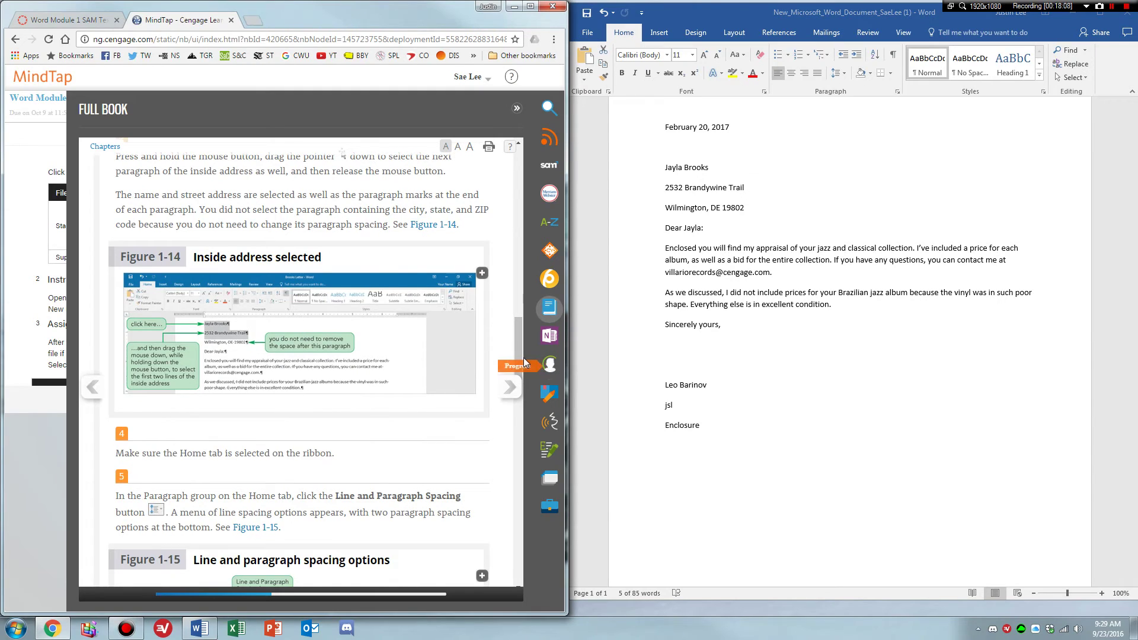
pyautogui.scroll(1, 519, 353)
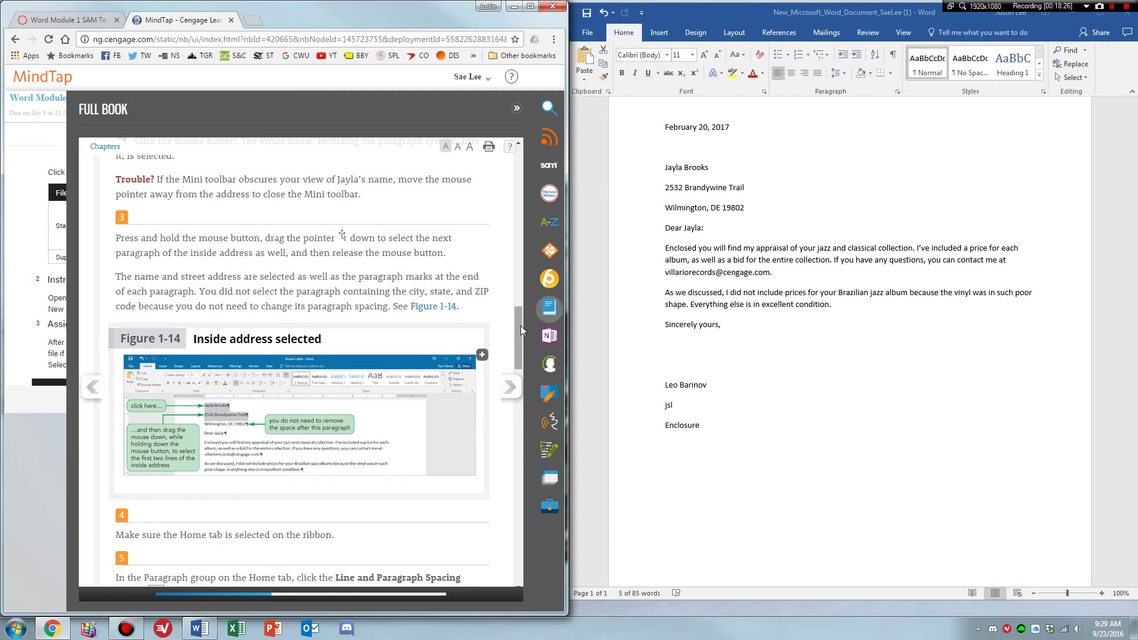
pyautogui.moveTo(521, 325); pyautogui.dragTo(511, 365)
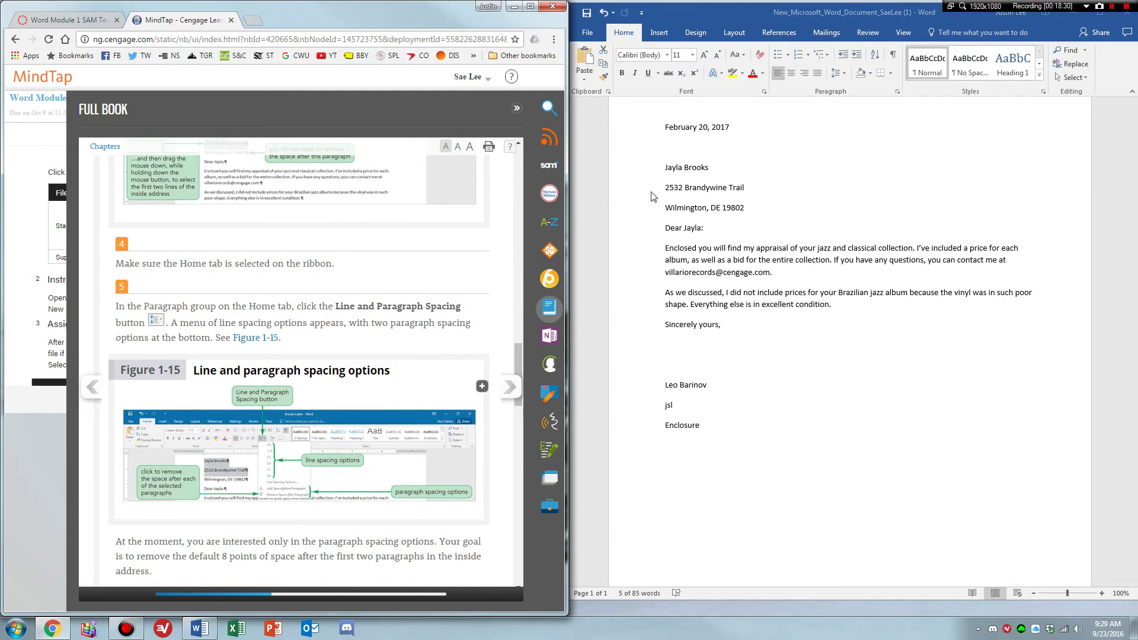
pyautogui.moveTo(654, 192); pyautogui.dragTo(698, 193)
pyautogui.click(805, 195)
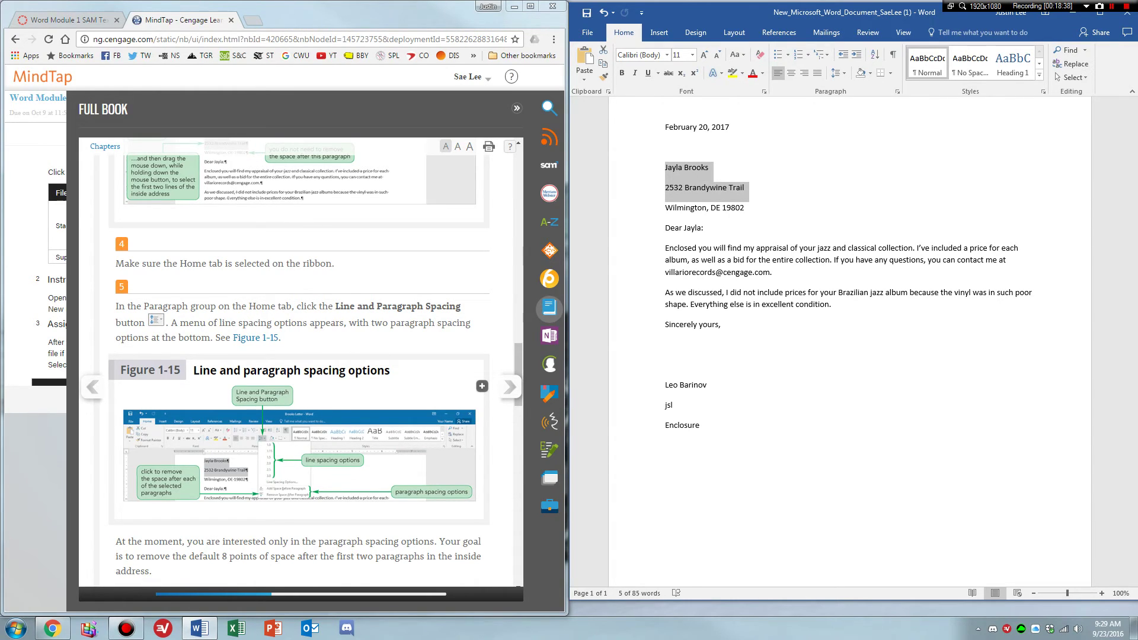
pyautogui.moveTo(519, 355); pyautogui.dragTo(521, 368)
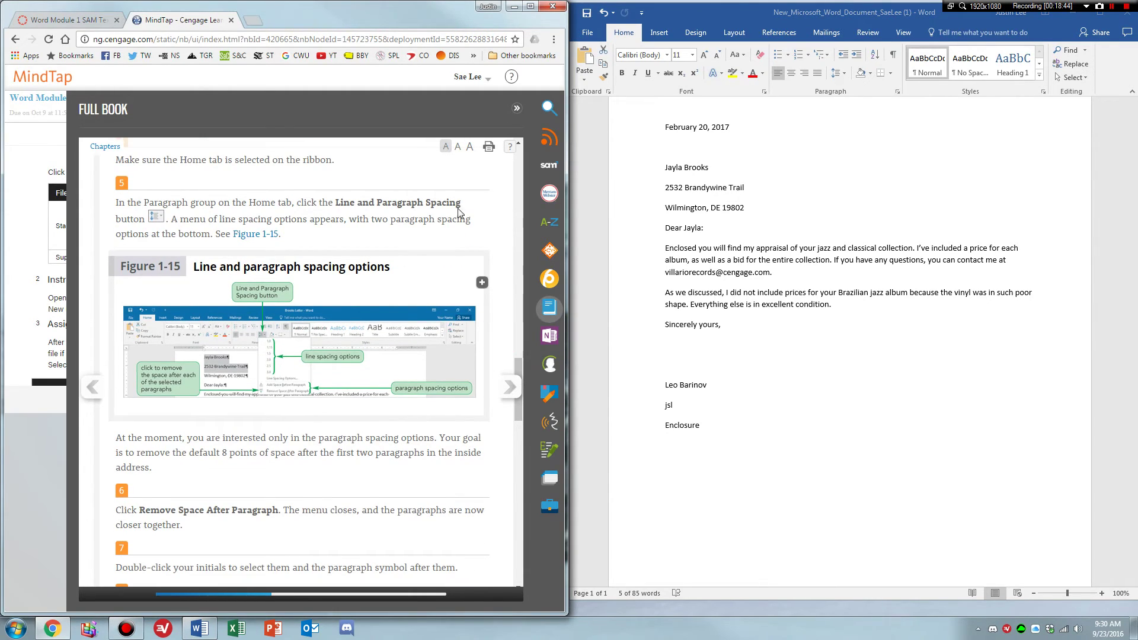
# Check the Line and Paragraph Spacing menu, then review the textbook instructions.
pyautogui.click(838, 74)
pyautogui.click(838, 72)
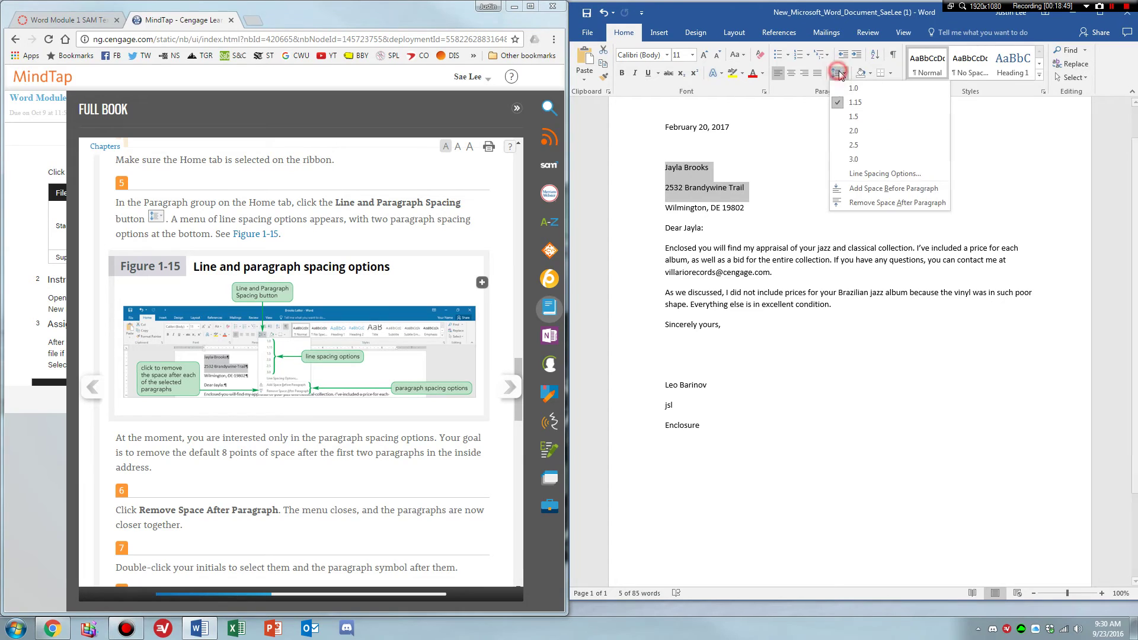
pyautogui.click(837, 73)
pyautogui.click(519, 366)
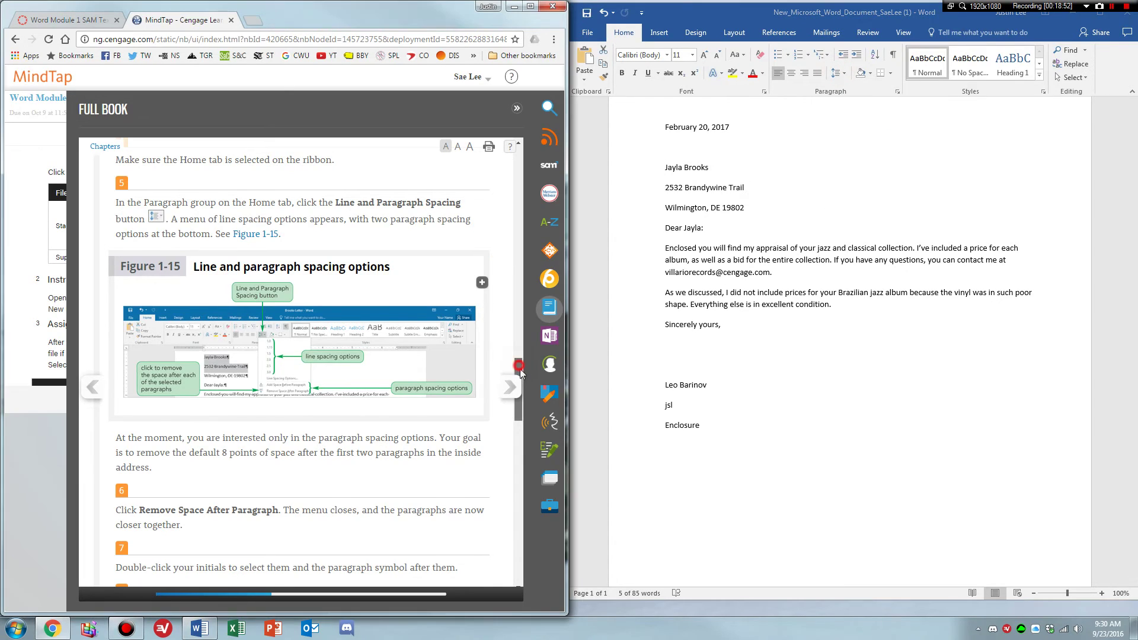
pyautogui.moveTo(520, 369); pyautogui.dragTo(520, 379)
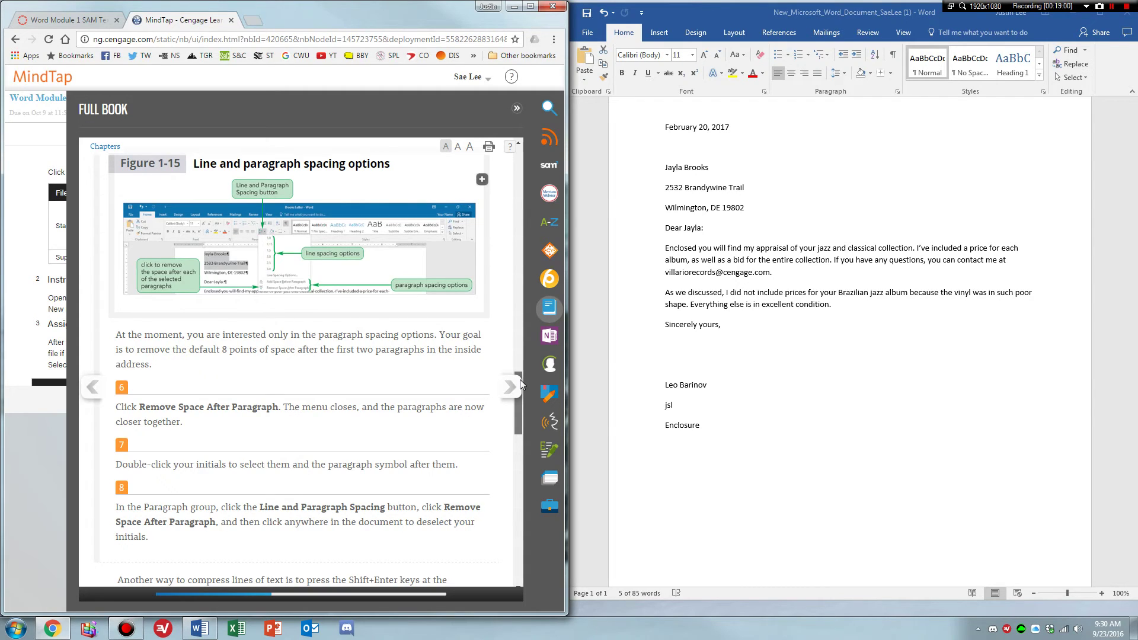
pyautogui.scroll(2, 295, 417)
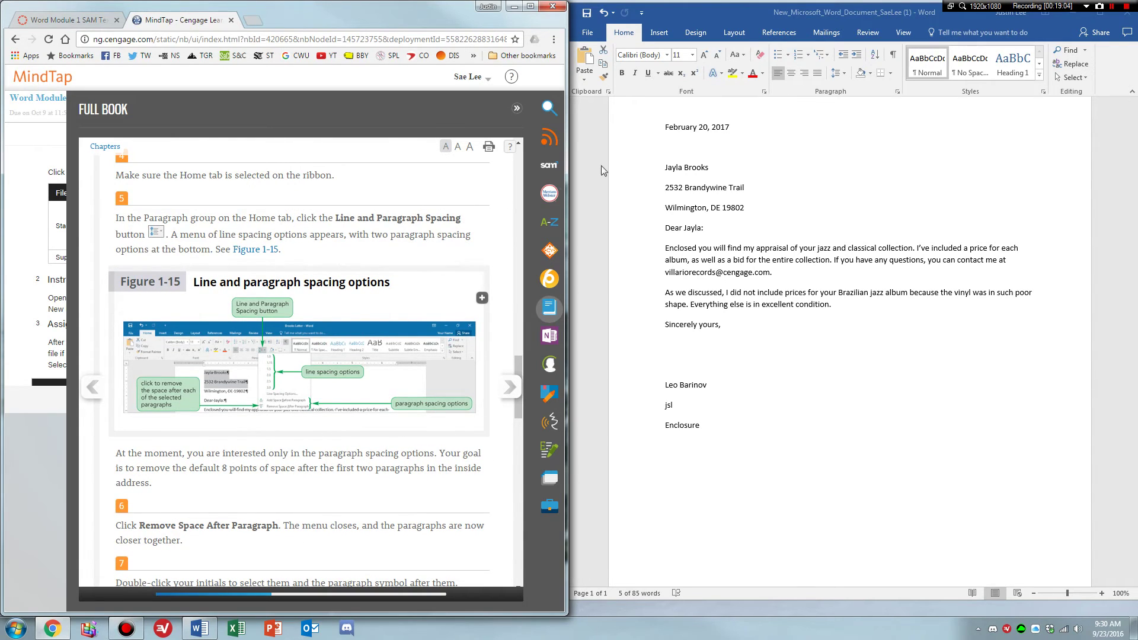
# Apply Remove Space After Paragraph to the two selected inside-address lines.
pyautogui.click(844, 77)
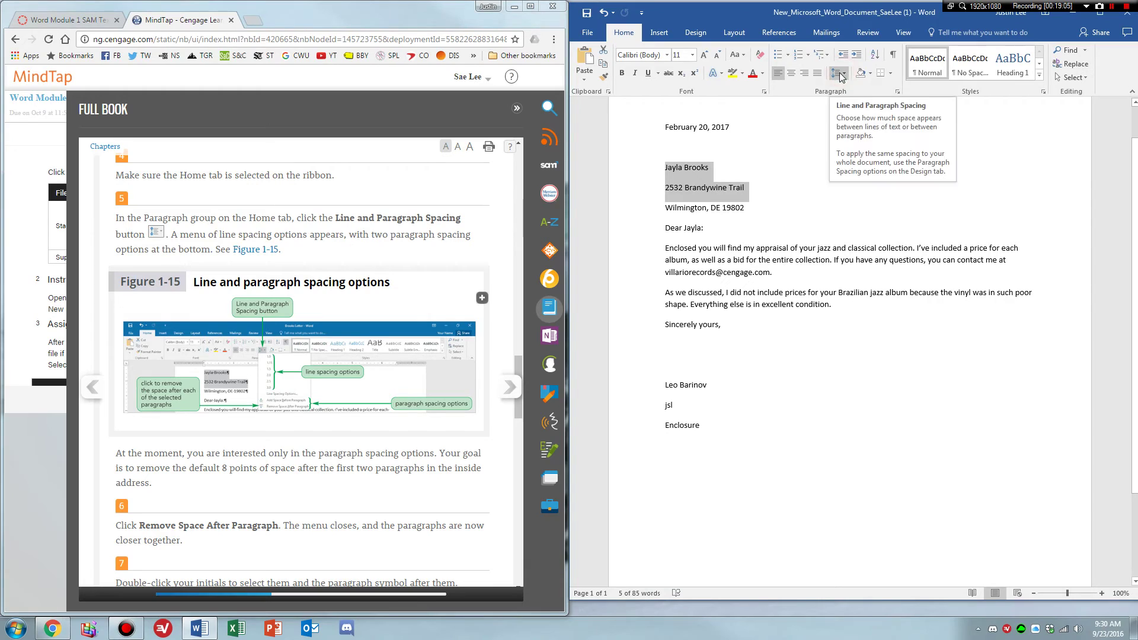
pyautogui.click(840, 73)
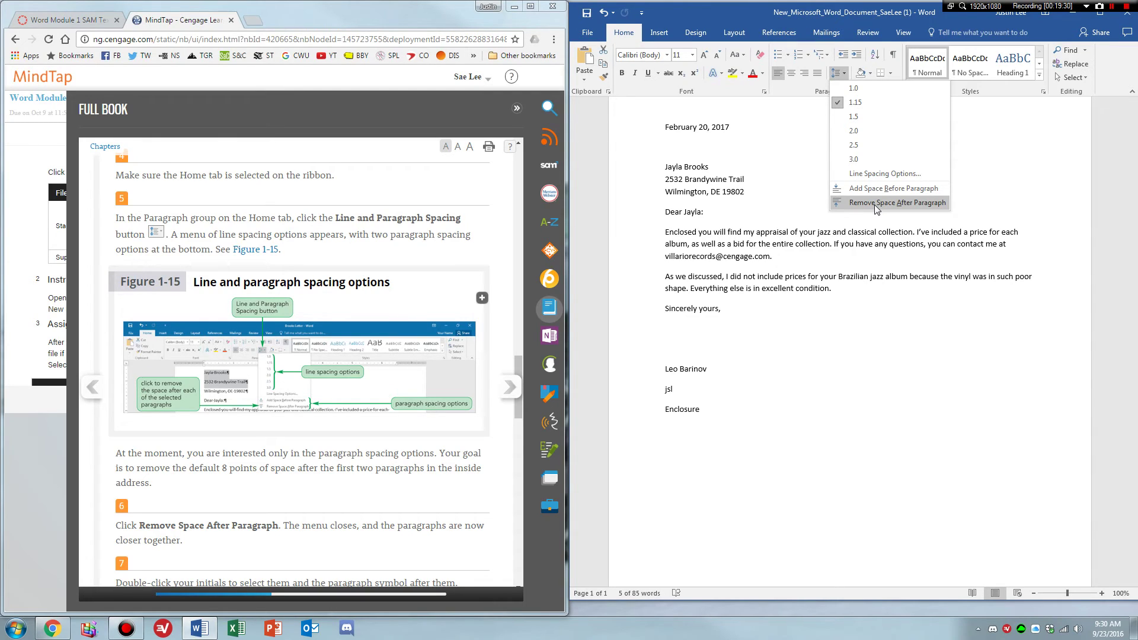
pyautogui.click(875, 203)
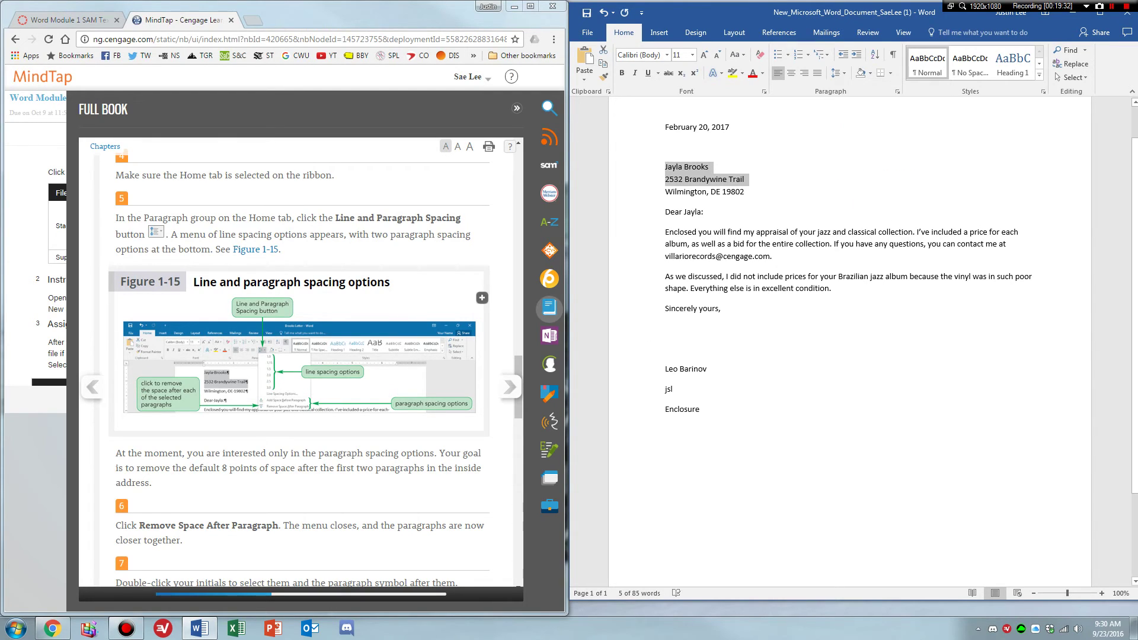
pyautogui.click(437, 511)
pyautogui.scroll(-3, 436, 517)
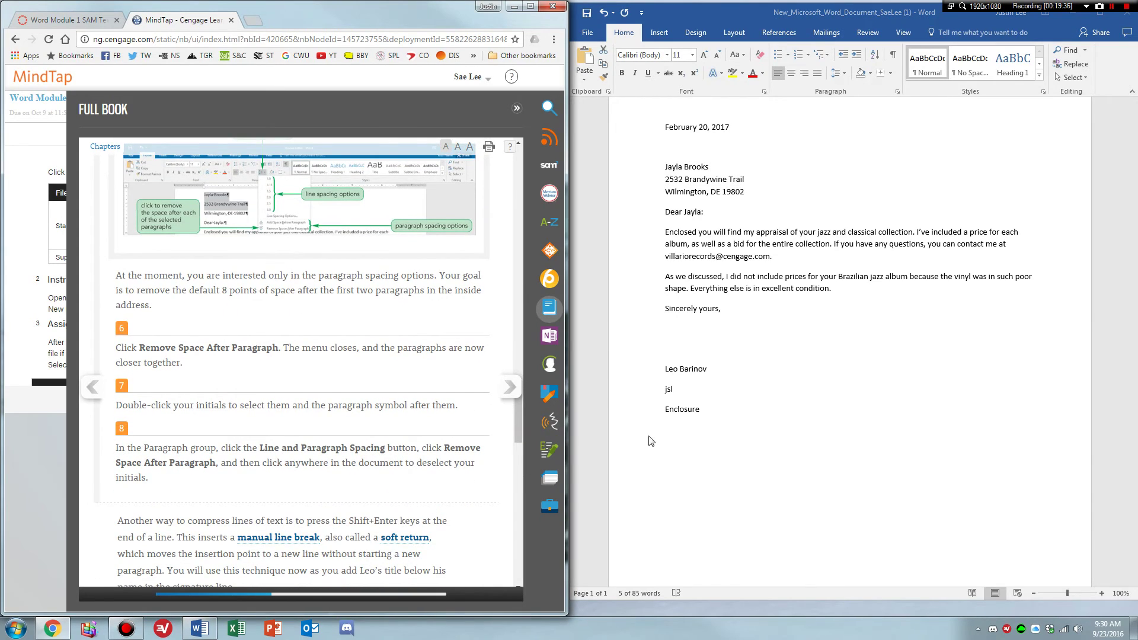
# Remove the space after the jsl initials line so it sits on Enclosure, then deselect.
pyautogui.click(669, 391)
pyautogui.doubleClick(670, 391)
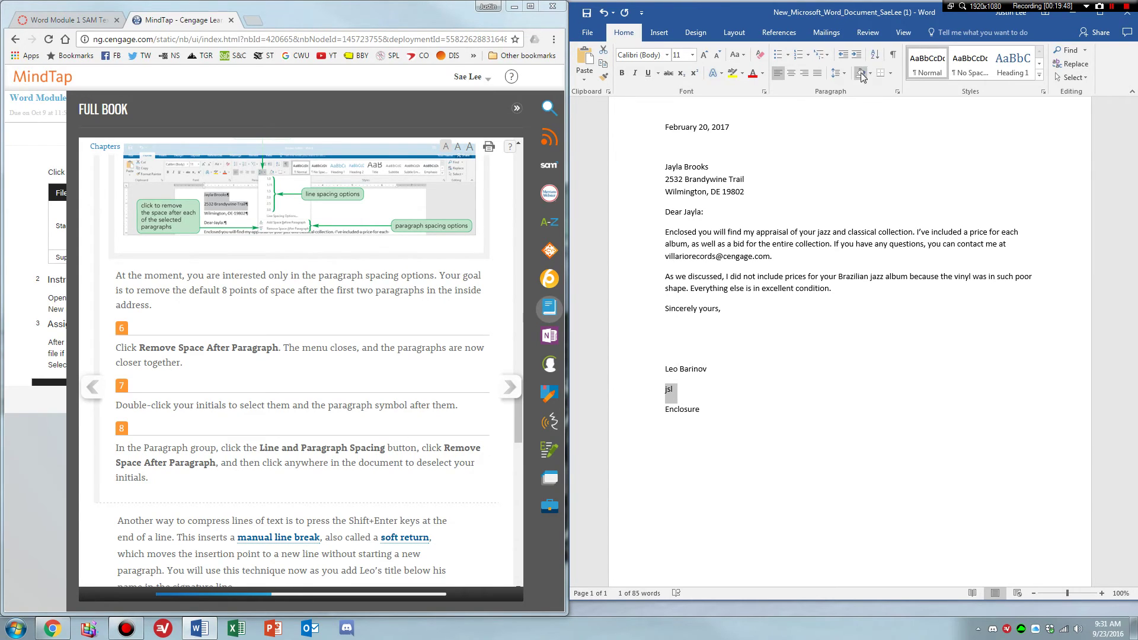
pyautogui.click(836, 73)
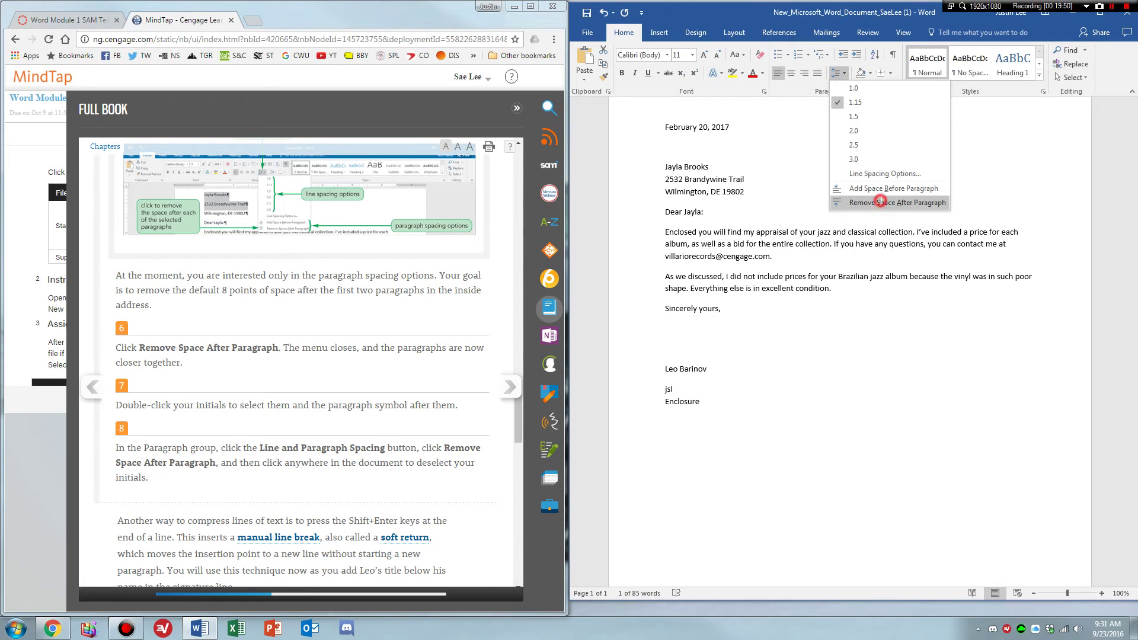
pyautogui.click(881, 203)
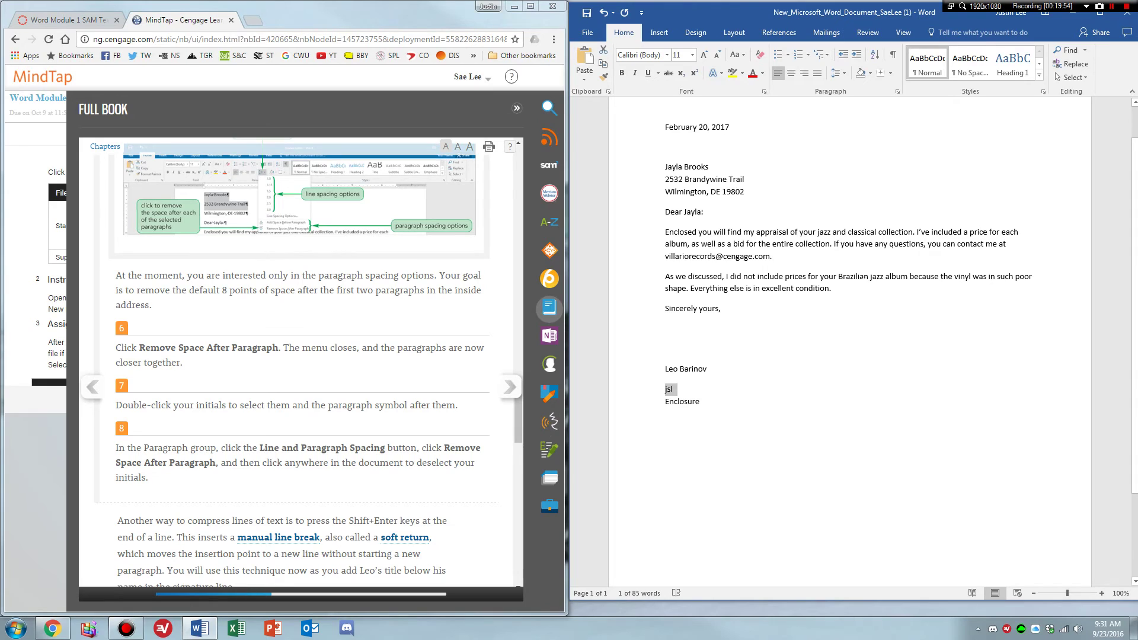
pyautogui.click(861, 272)
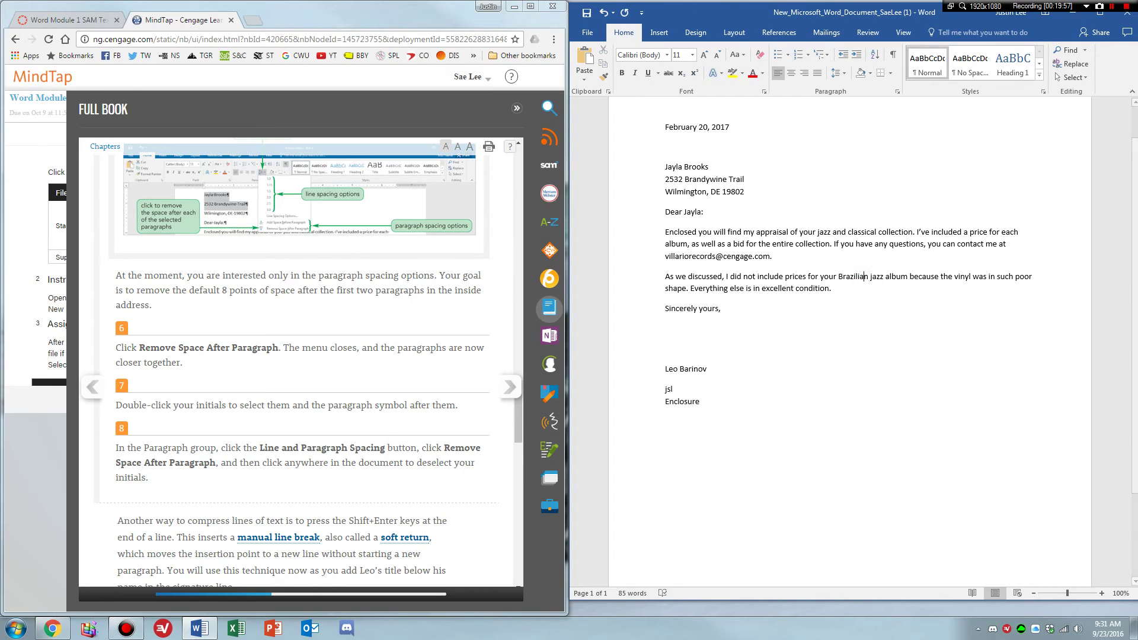
pyautogui.click(338, 442)
pyautogui.scroll(-3, 308, 356)
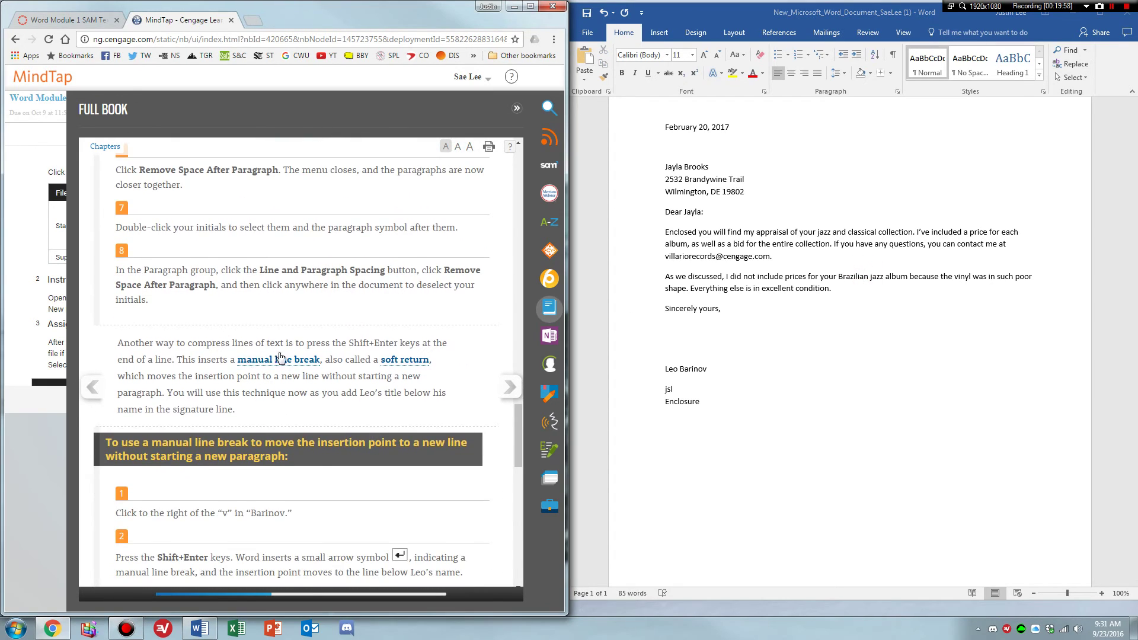
# Add 'Purchasing Manager' on a line break directly below the sender's name.
pyautogui.scroll(-3, 308, 248)
pyautogui.scroll(-1, 308, 247)
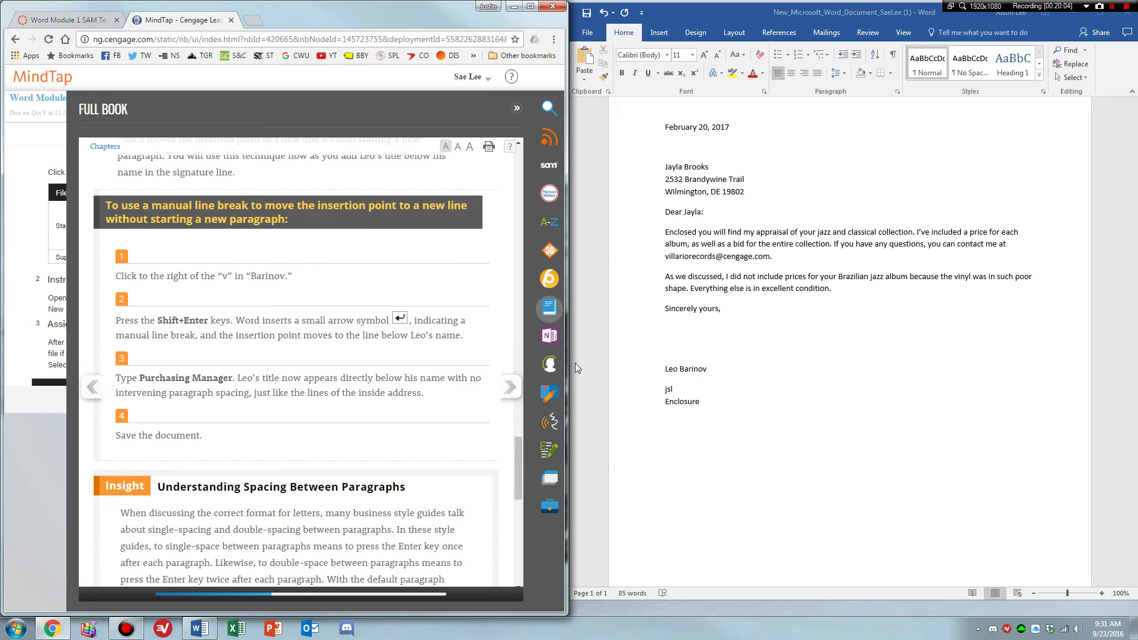
pyautogui.click(707, 368)
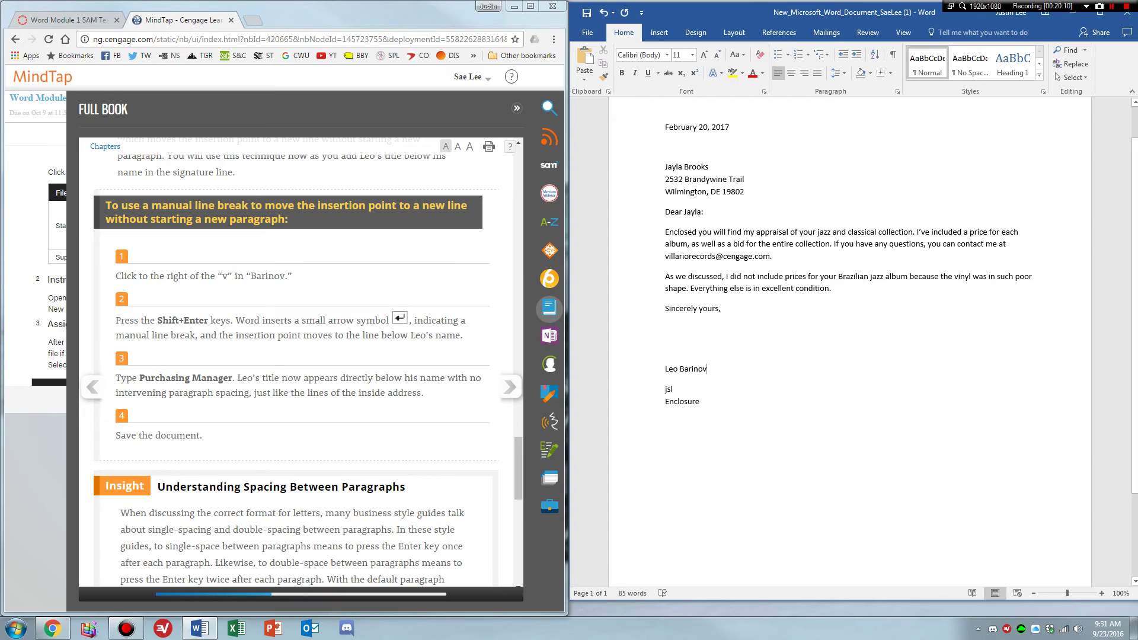
pyautogui.hotkey('shift', 'Return')
pyautogui.press('BackSpace')
pyautogui.press('Return')
pyautogui.press('BackSpace')
pyautogui.hotkey('shift', 'Return')
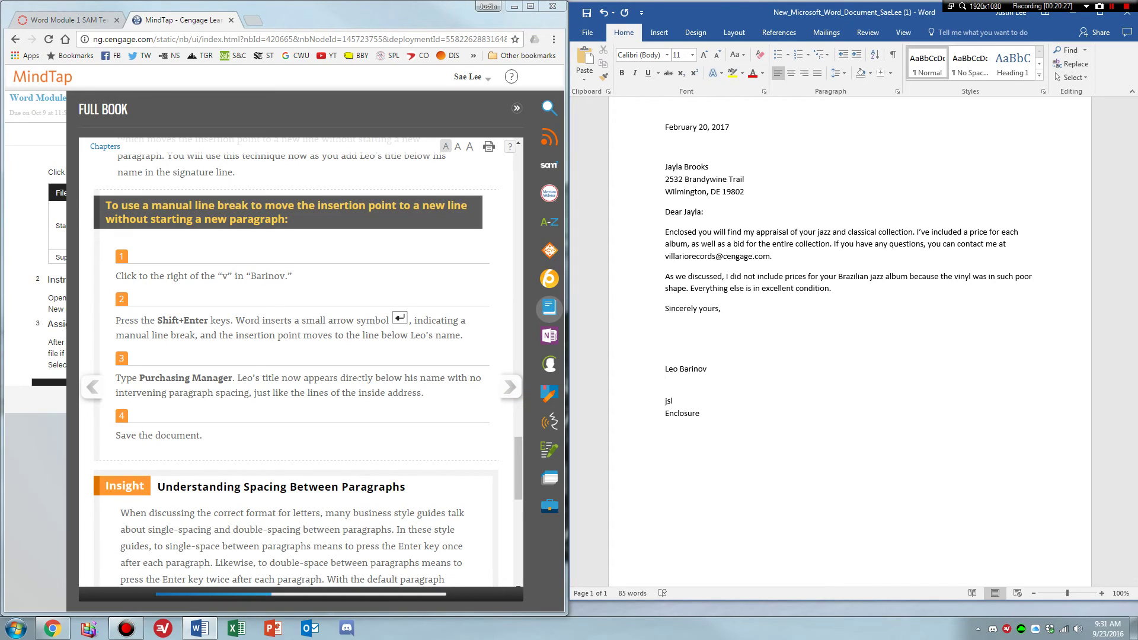
pyautogui.write('Purchasing Manager')
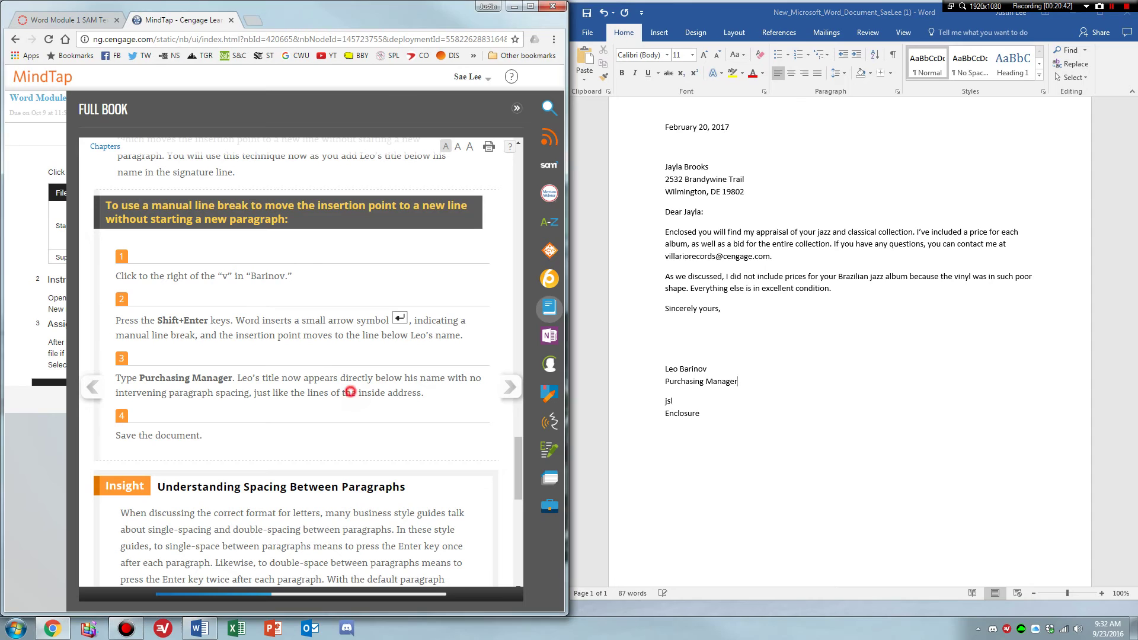
# Save the letter from the Quick Access Toolbar.
pyautogui.click(586, 13)
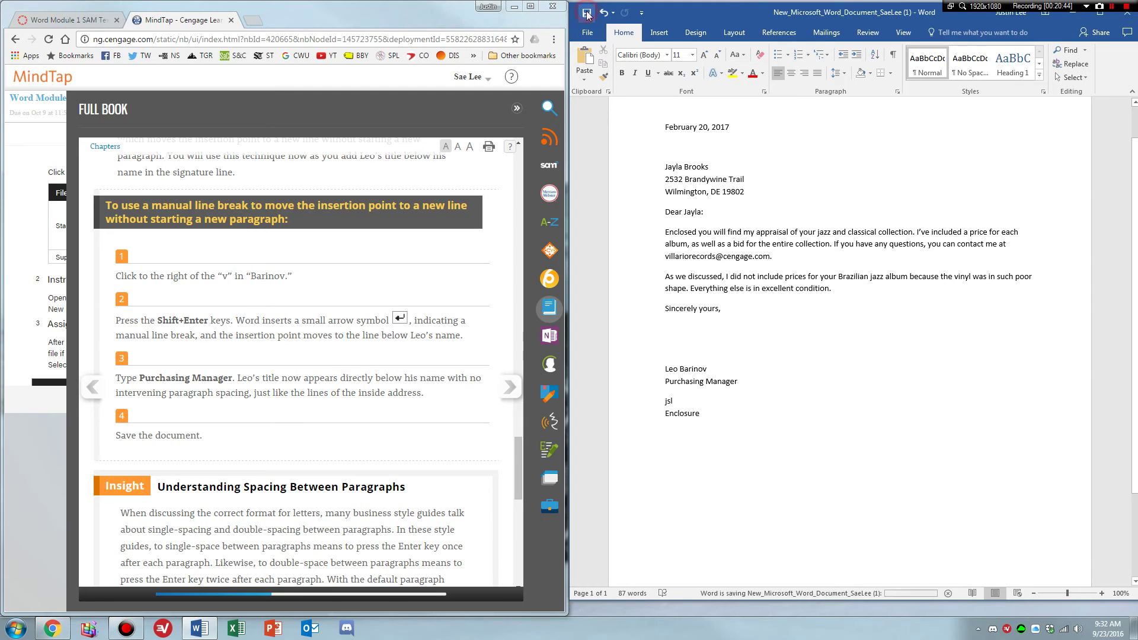
pyautogui.click(422, 417)
pyautogui.scroll(-1, 421, 416)
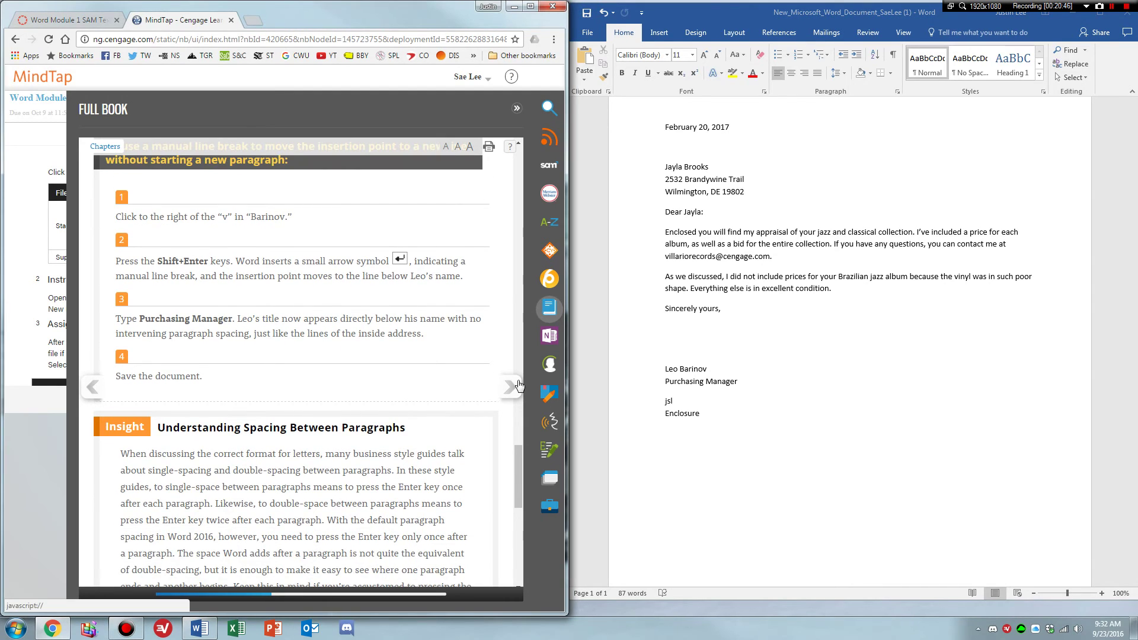
# Turn to the next textbook page and switch Word's view to One Page.
pyautogui.scroll(-2, 516, 373)
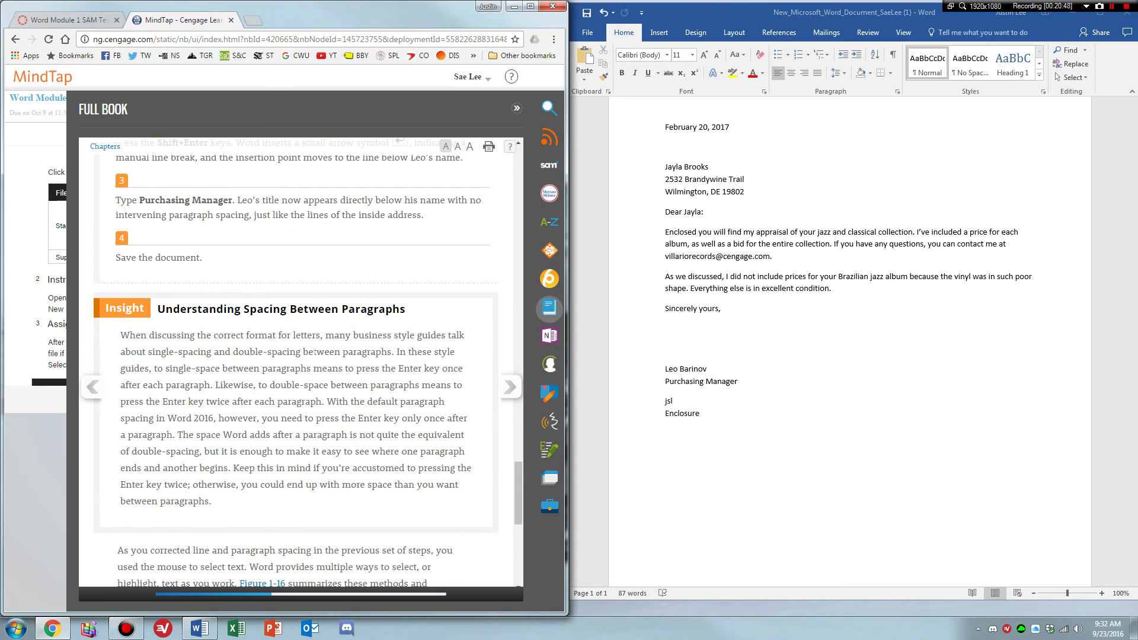
pyautogui.click(514, 391)
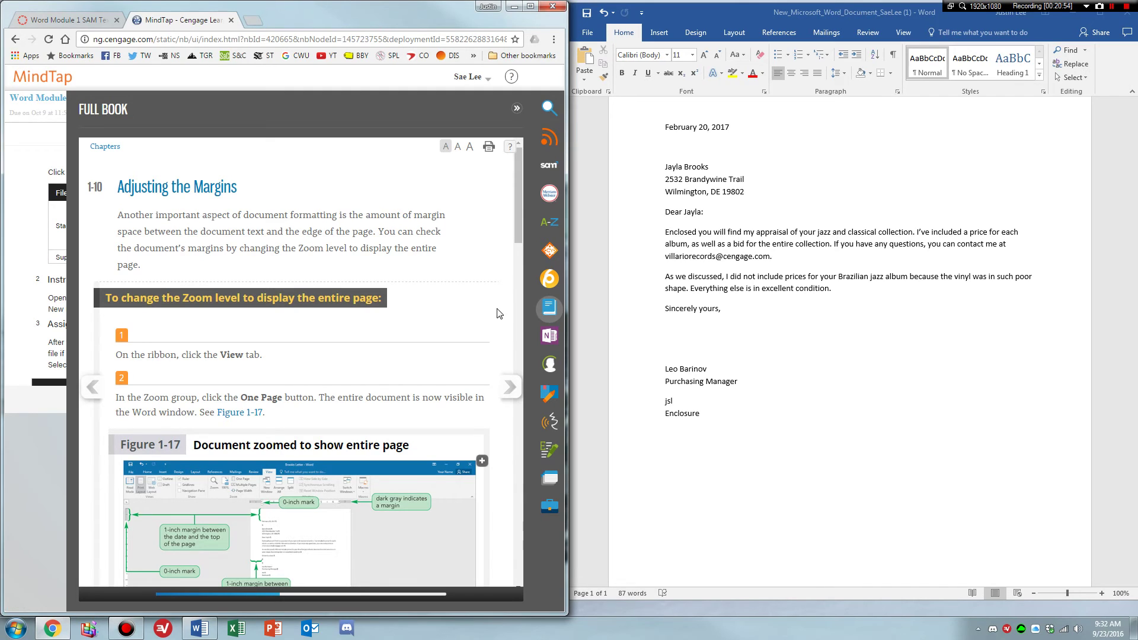
pyautogui.click(903, 33)
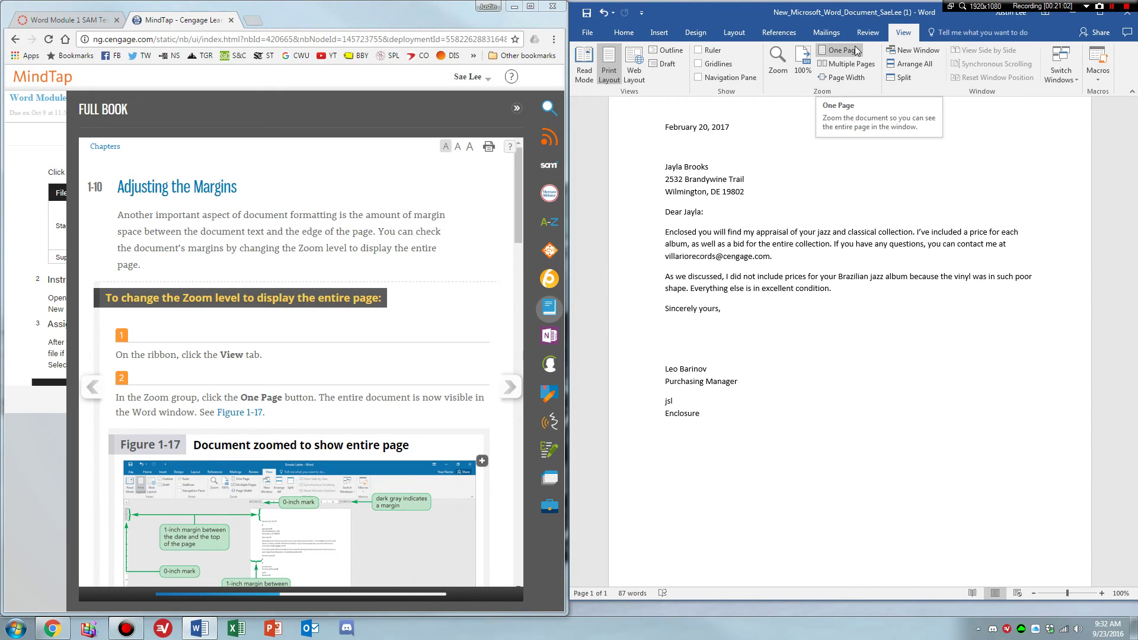
pyautogui.scroll(-4, 356, 391)
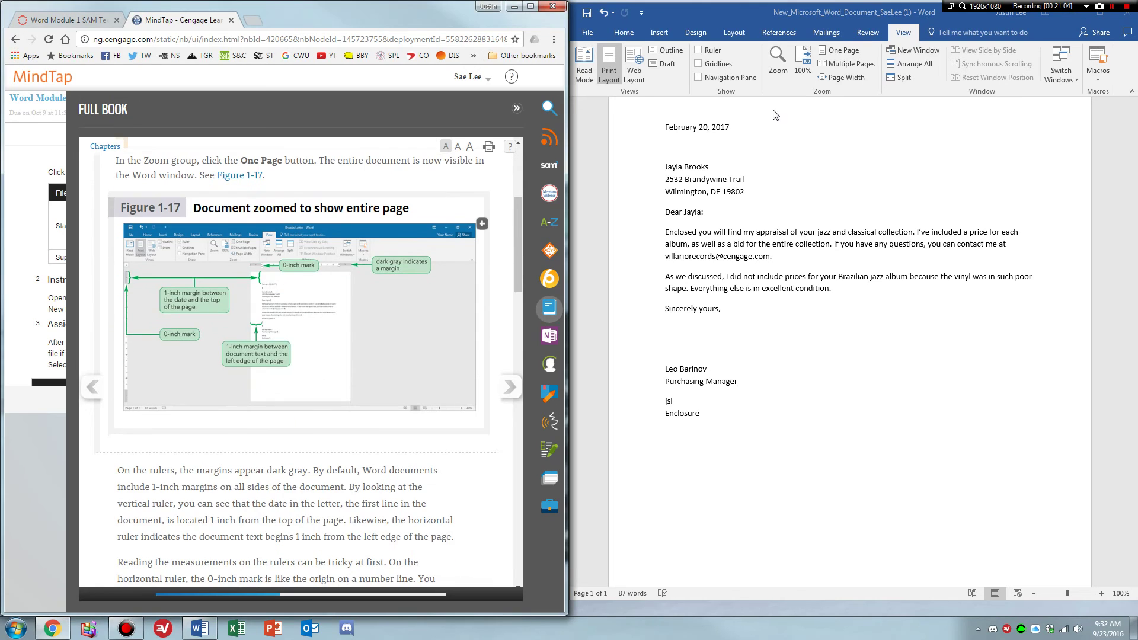
pyautogui.click(844, 55)
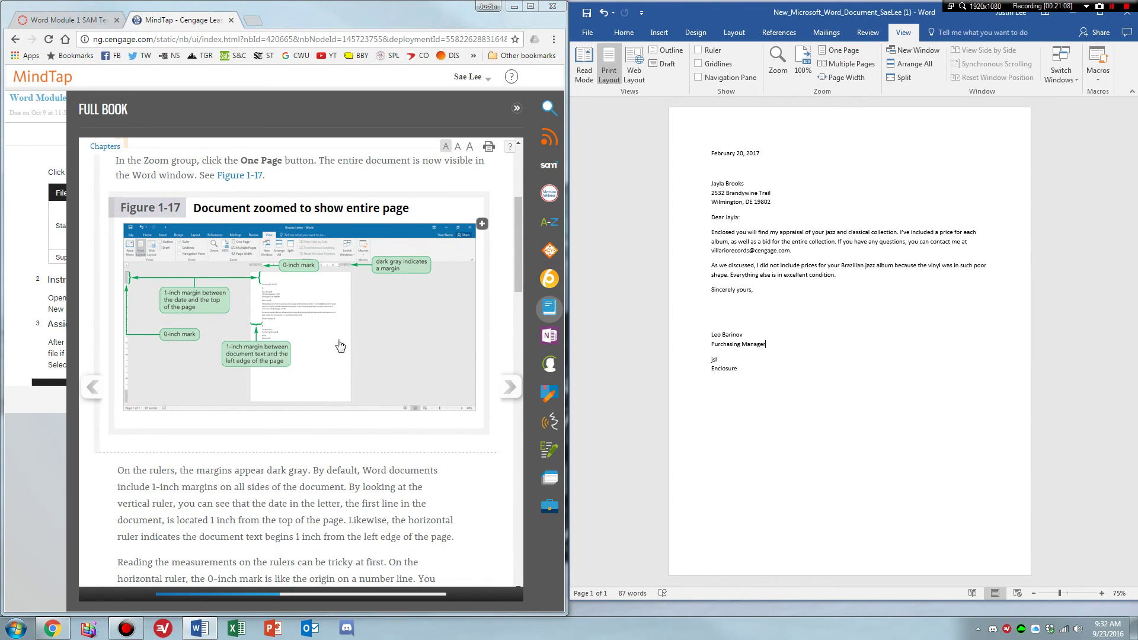
pyautogui.scroll(-2, 299, 508)
pyautogui.scroll(-3, 299, 508)
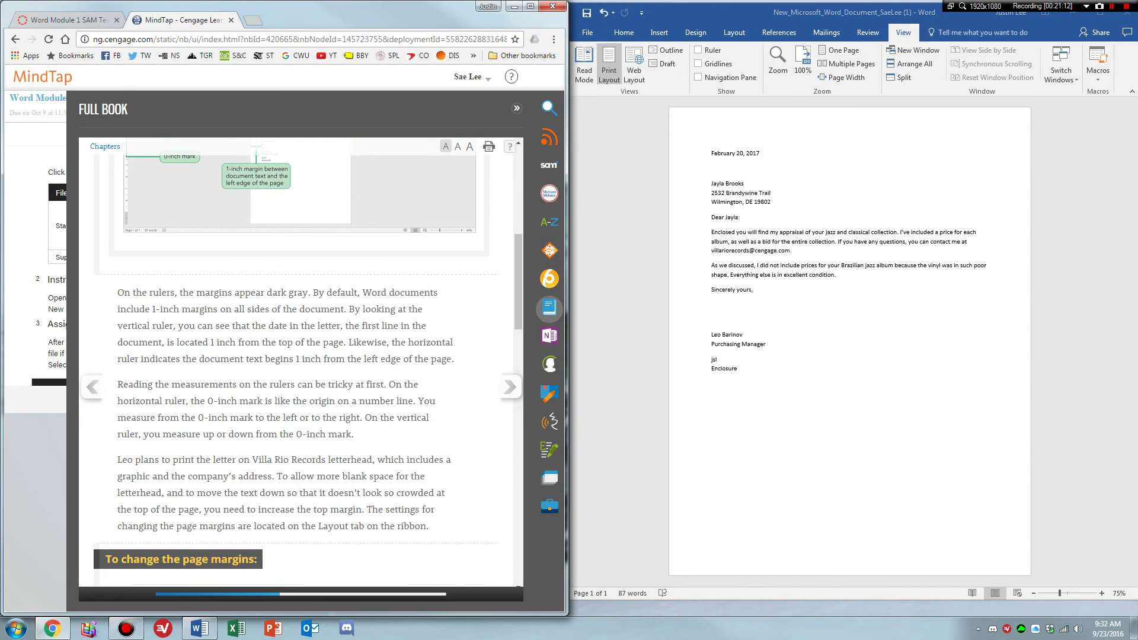
pyautogui.scroll(-6, 367, 296)
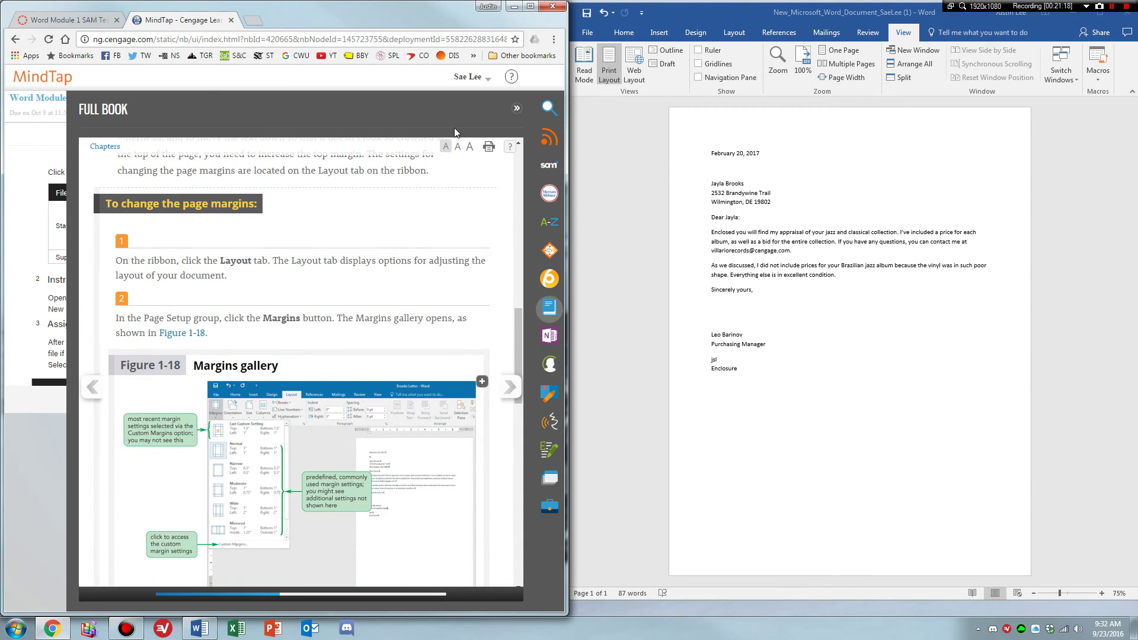
pyautogui.click(736, 33)
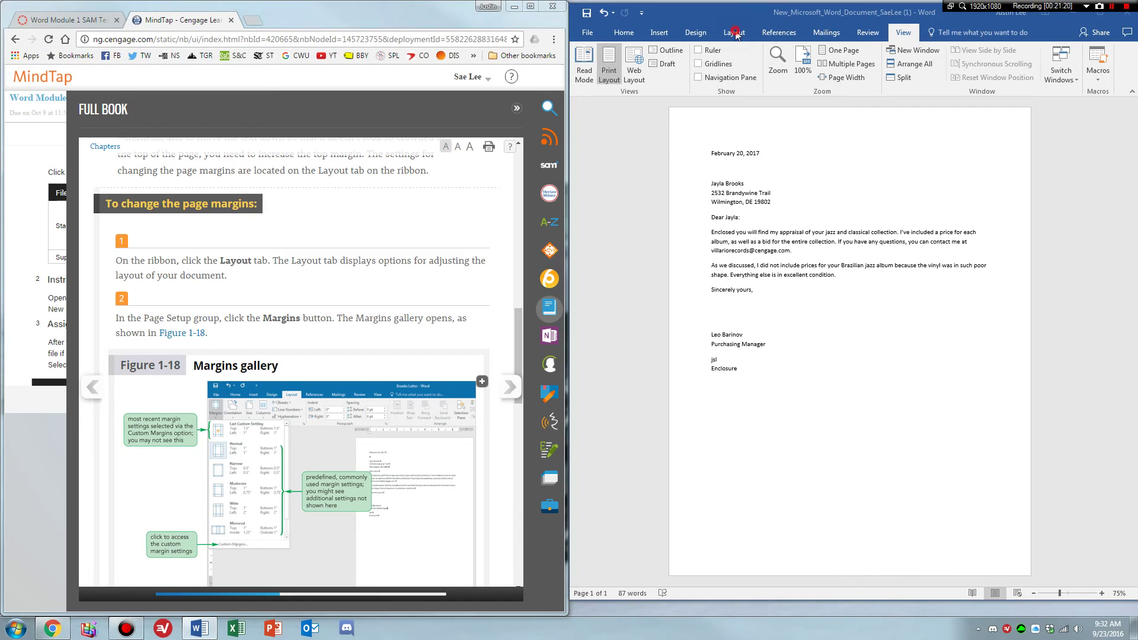
# Open the Page Setup dialog through Layout > Margins > Custom Margins.
pyautogui.click(735, 33)
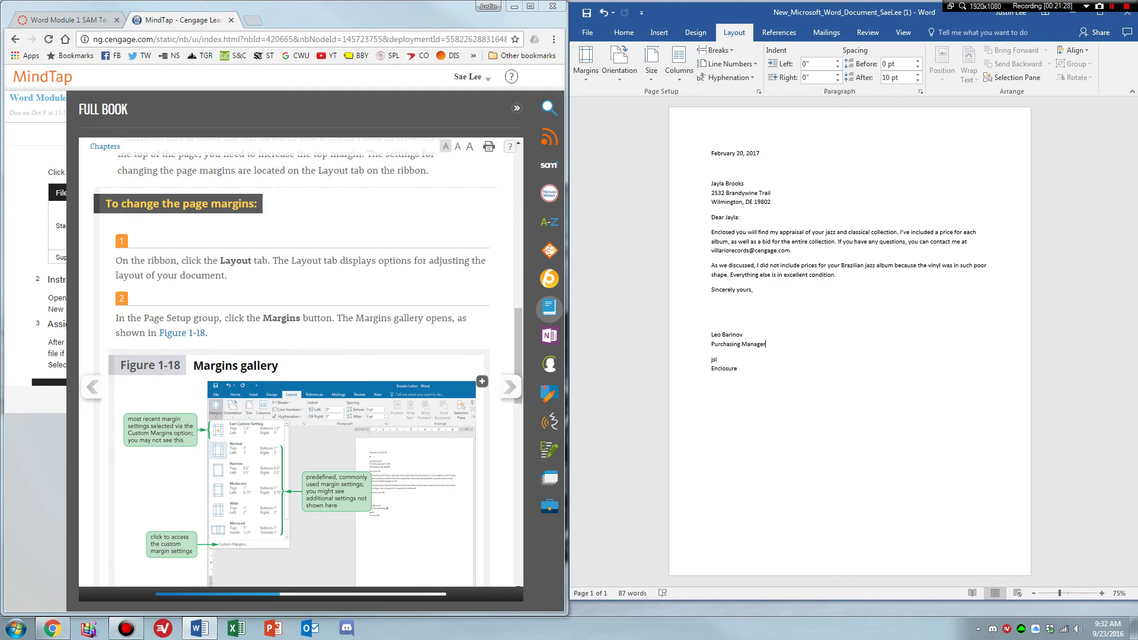
pyautogui.click(585, 76)
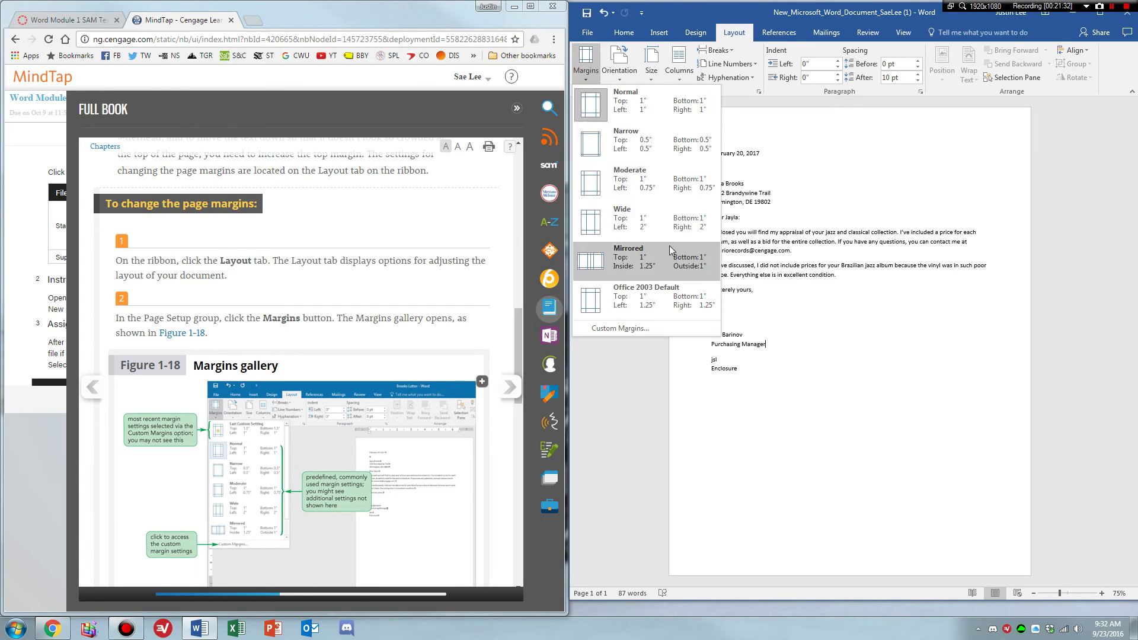
pyautogui.click(398, 219)
pyautogui.scroll(-4, 414, 294)
pyautogui.scroll(-1, 206, 370)
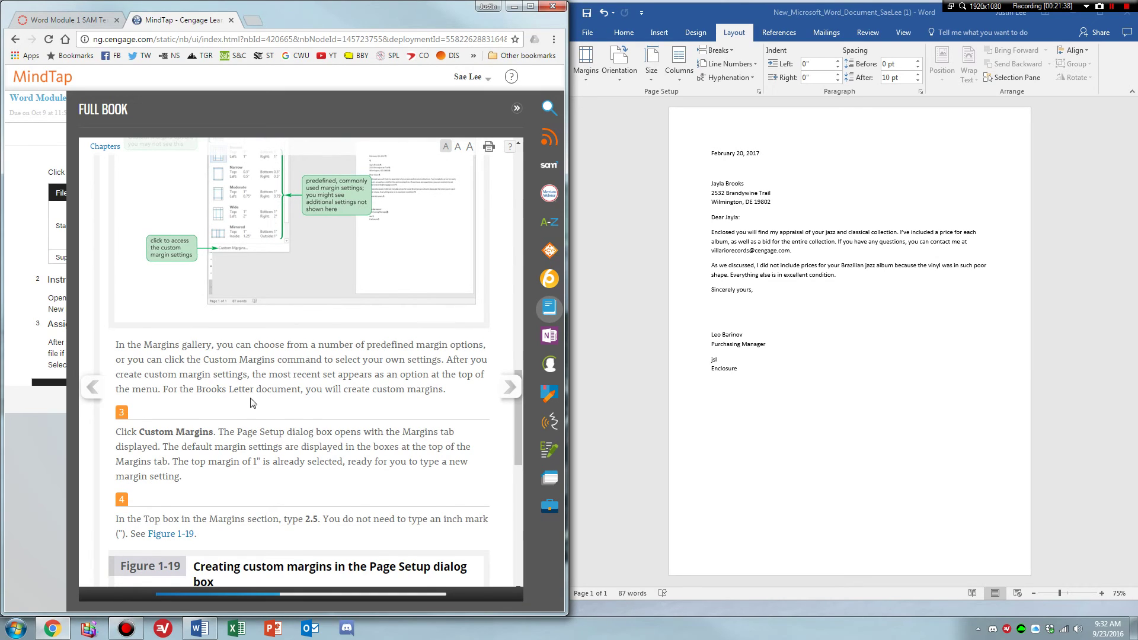
pyautogui.scroll(-2, 253, 402)
pyautogui.scroll(-1, 188, 314)
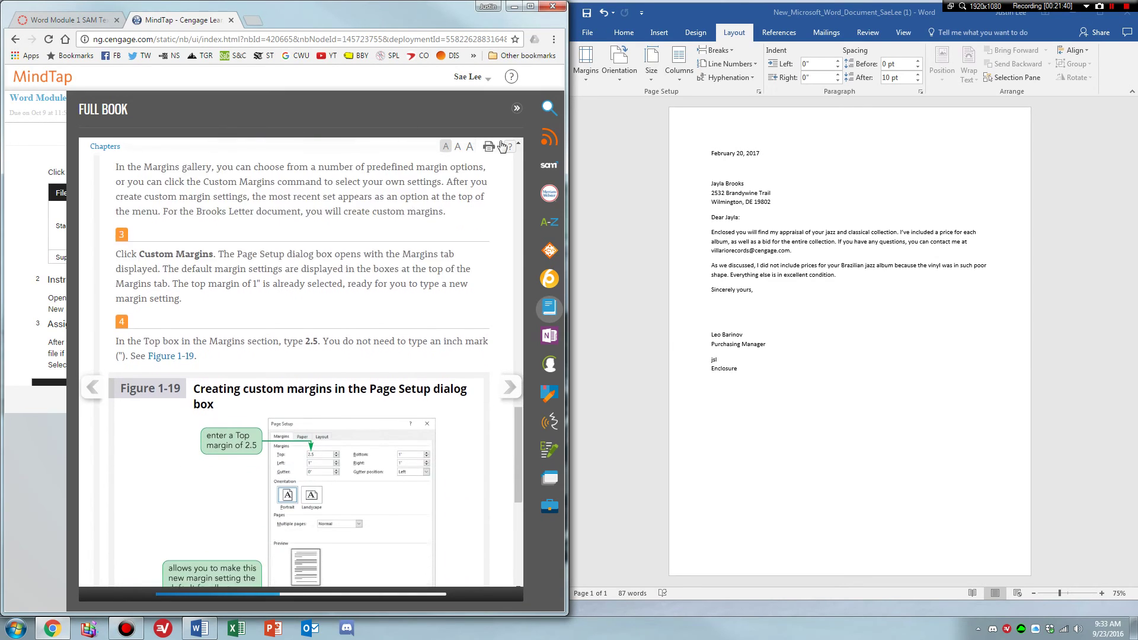
pyautogui.click(585, 65)
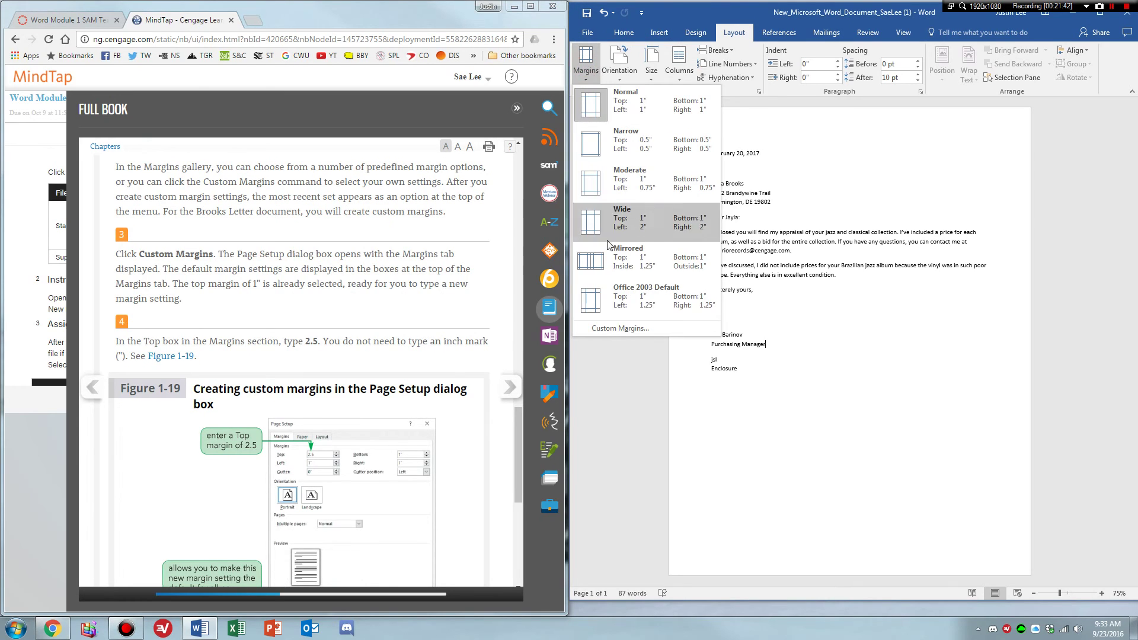
pyautogui.click(610, 326)
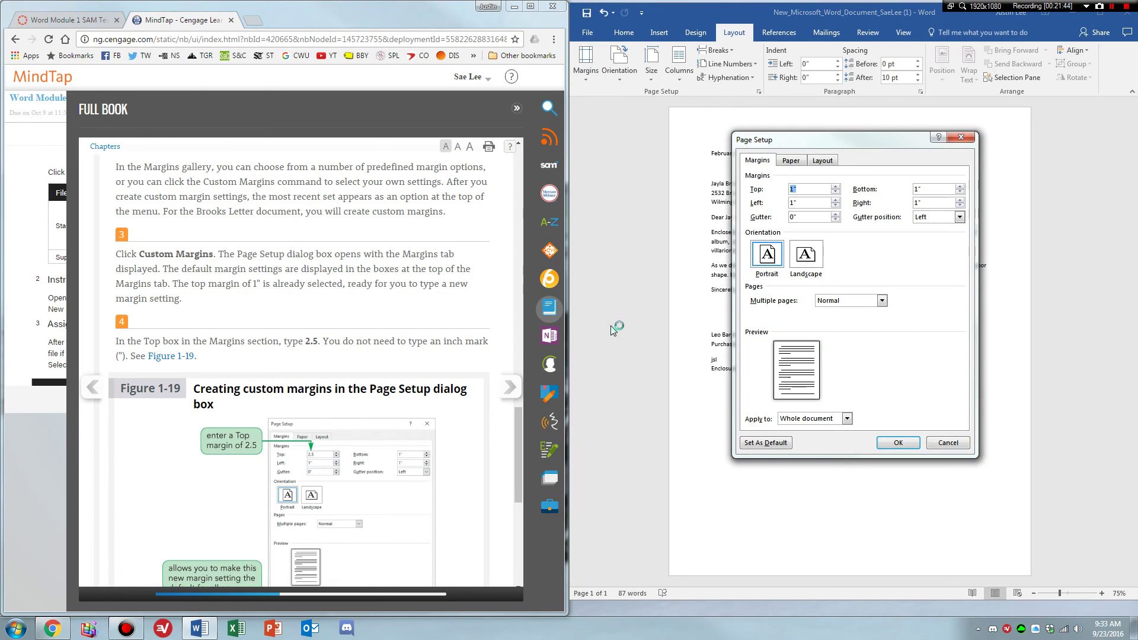
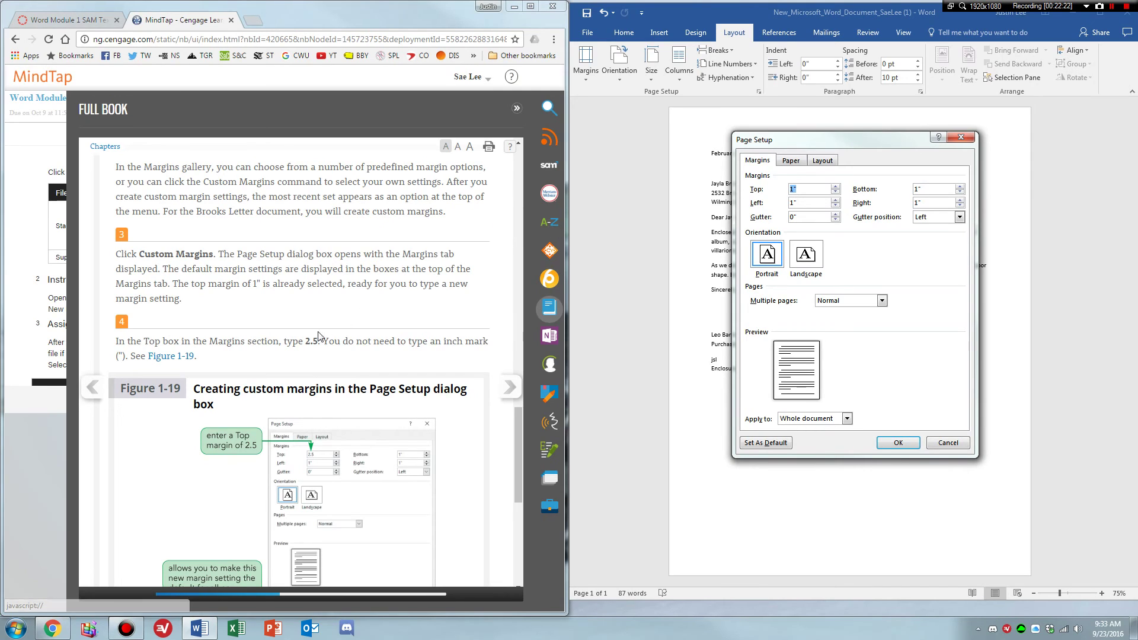
# Set a 2.5-inch top margin in Page Setup and apply it to the letter.
pyautogui.click(160, 343)
pyautogui.scroll(-1, 233, 293)
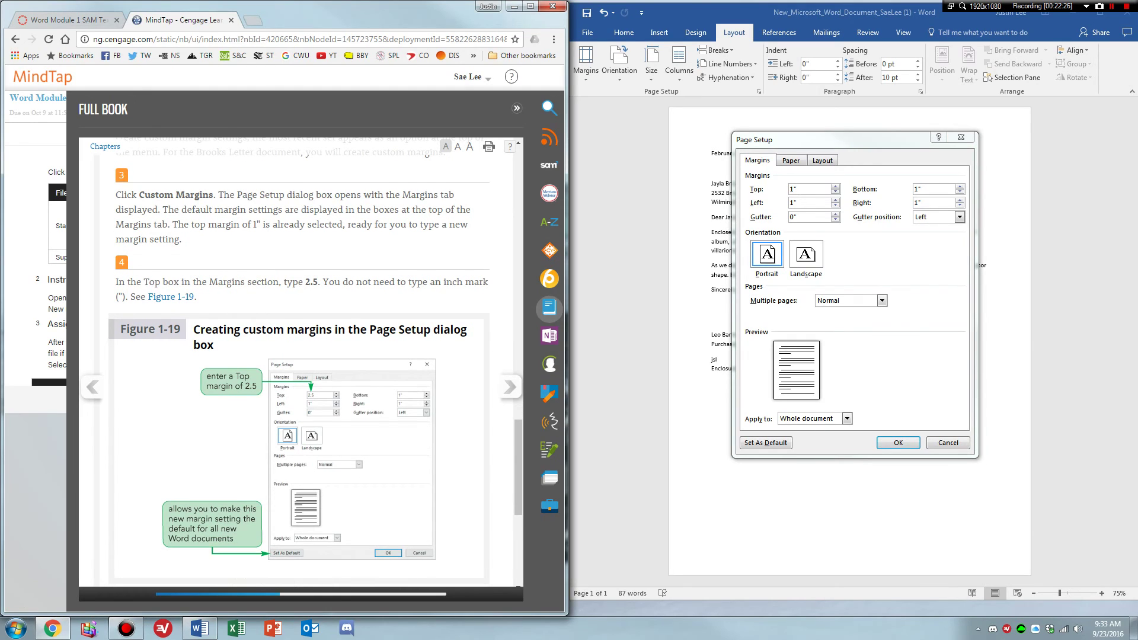
pyautogui.click(733, 210)
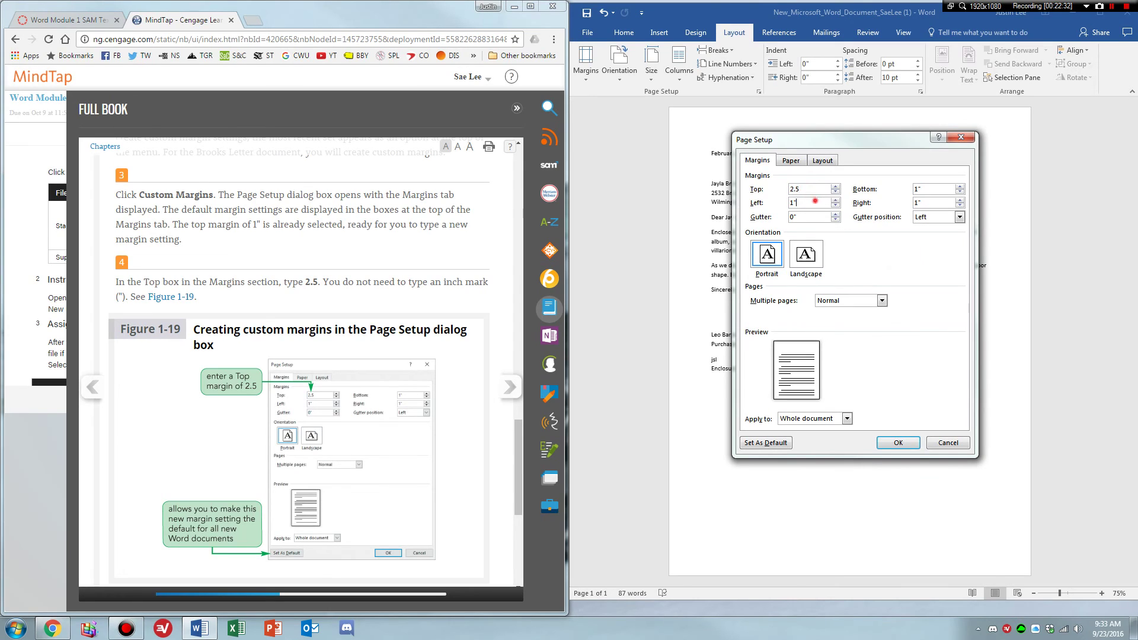
pyautogui.click(817, 187)
pyautogui.click(432, 285)
pyautogui.scroll(-4, 326, 404)
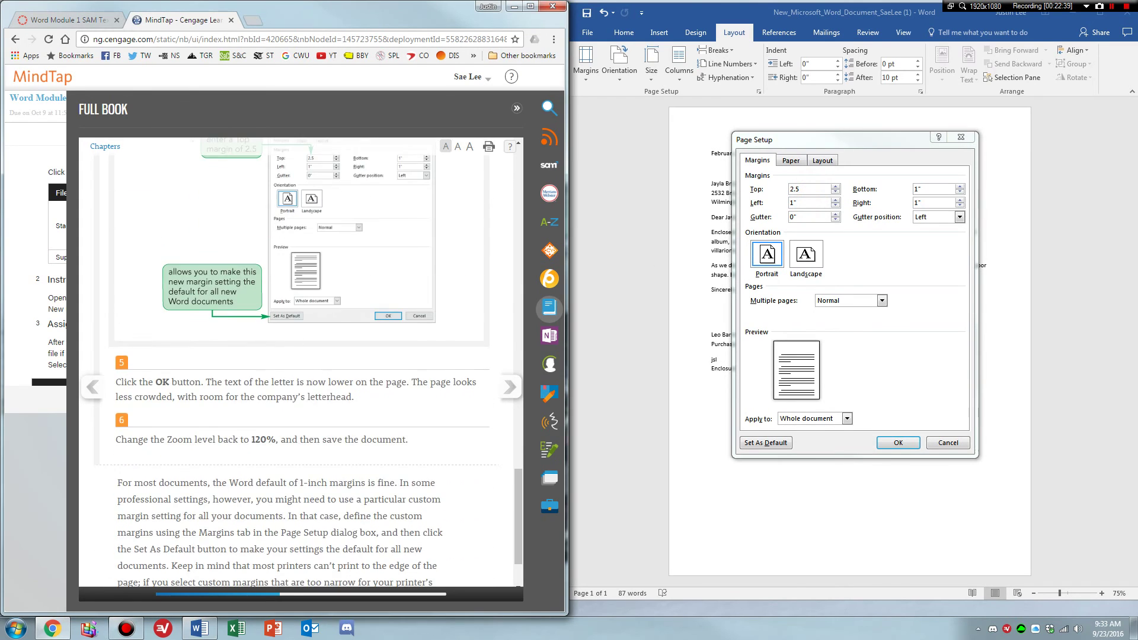
pyautogui.click(899, 442)
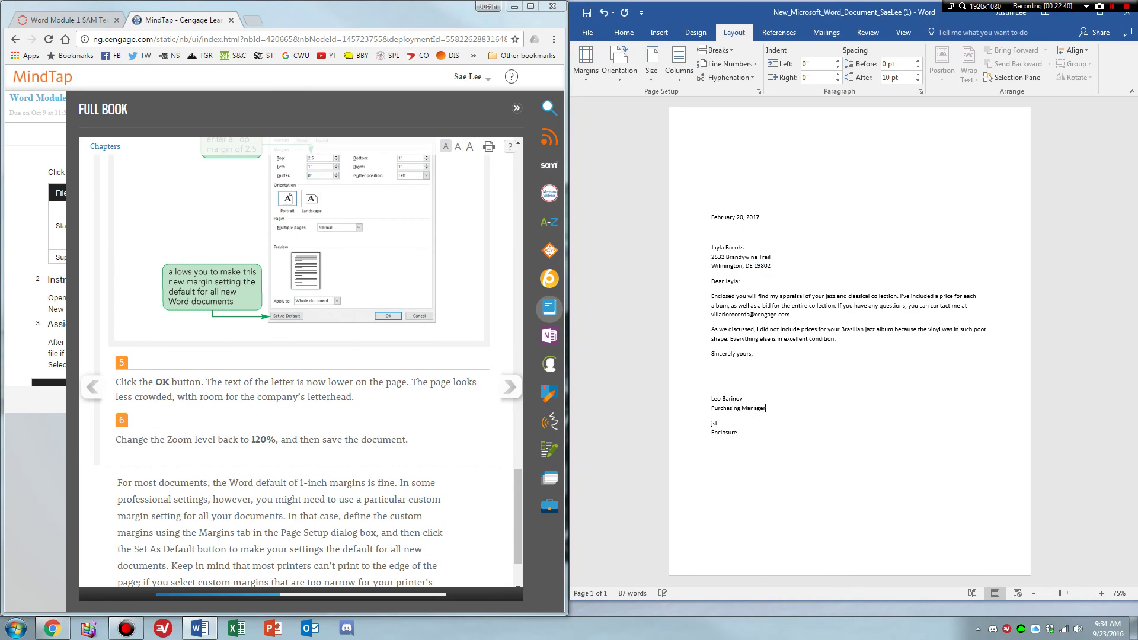
# Zoom the letter view to 120% and save the document.
pyautogui.click(352, 382)
pyautogui.scroll(-1, 352, 382)
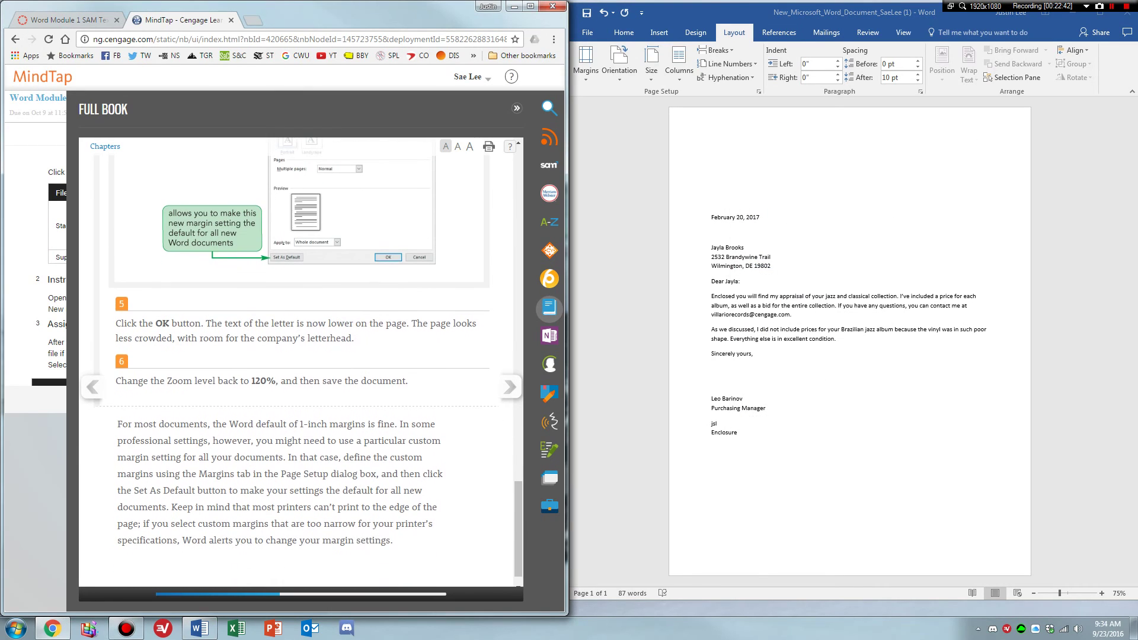
pyautogui.click(1102, 593)
pyautogui.click(1102, 593)
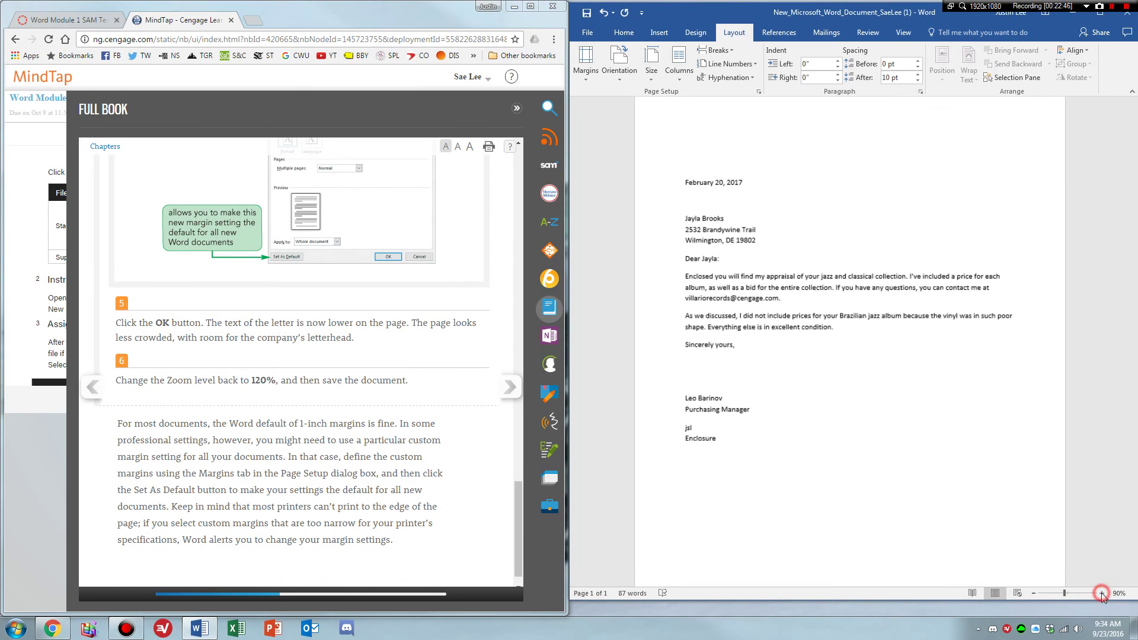
pyautogui.click(1102, 593)
pyautogui.click(1102, 593)
pyautogui.click(1102, 594)
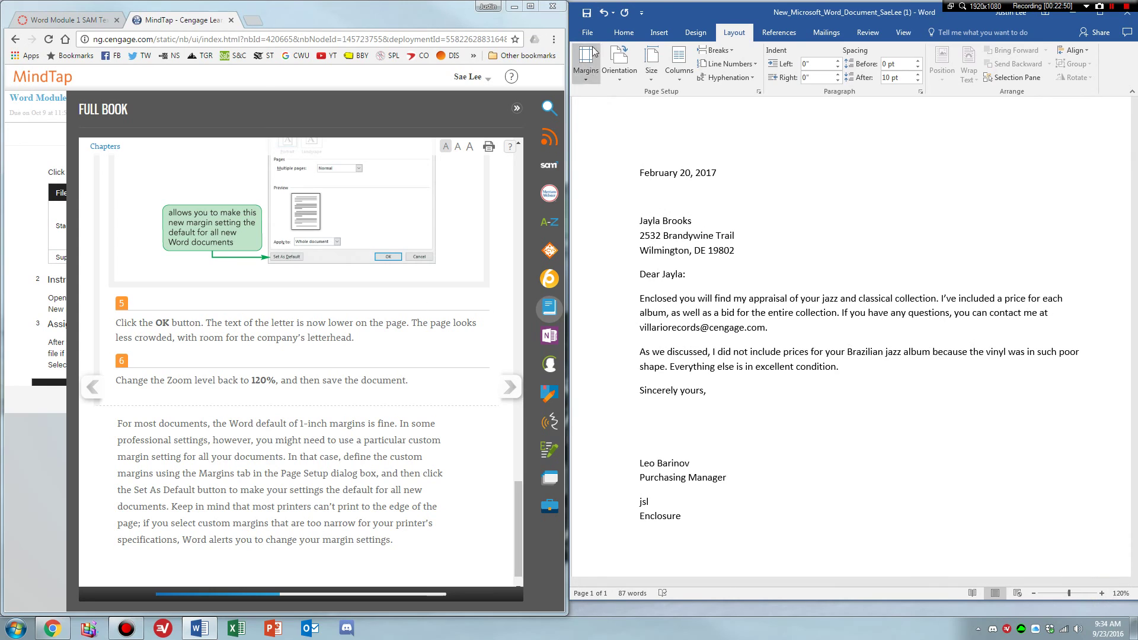
pyautogui.click(586, 18)
pyautogui.click(436, 388)
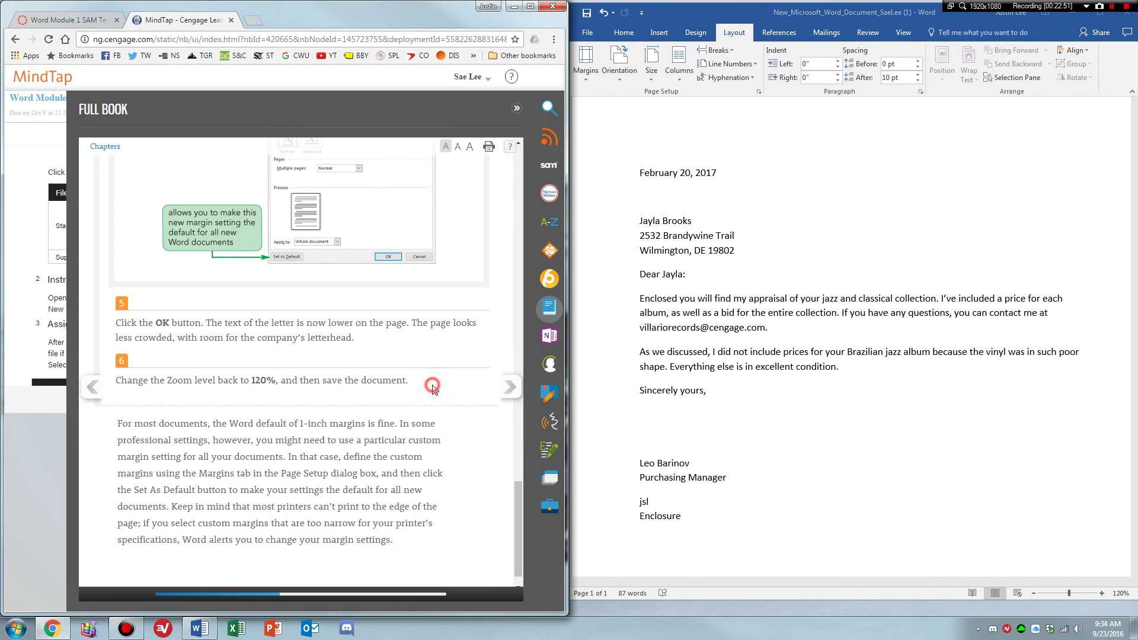
pyautogui.scroll(-1, 474, 391)
# Page through the textbook to the start of Module 1 and read the project instructions.
pyautogui.click(509, 388)
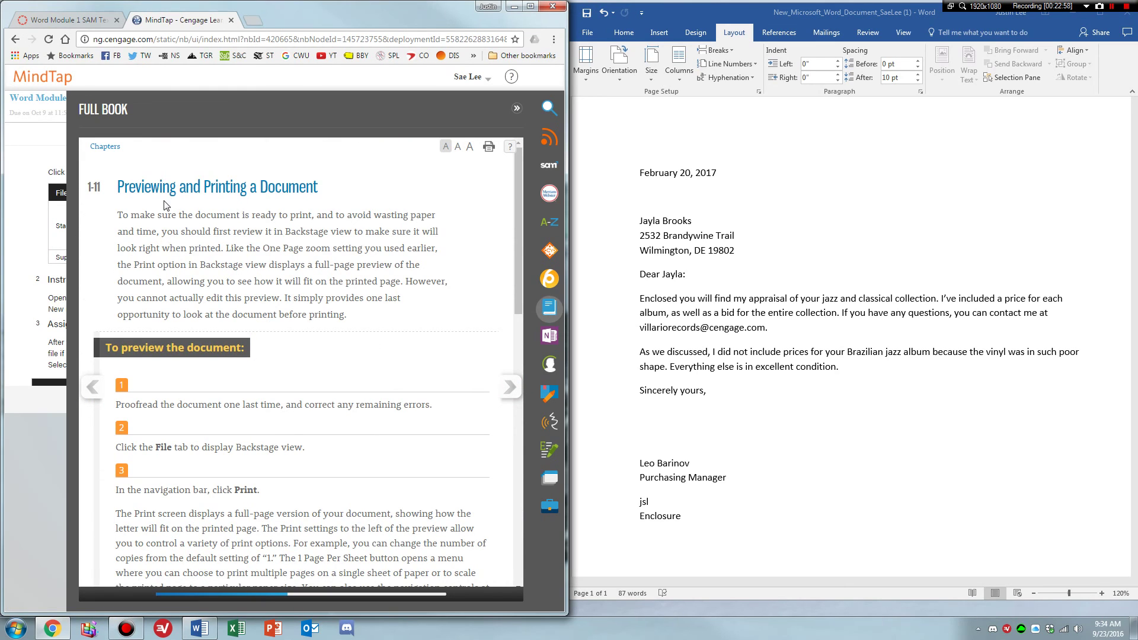
pyautogui.moveTo(516, 287); pyautogui.dragTo(513, 545)
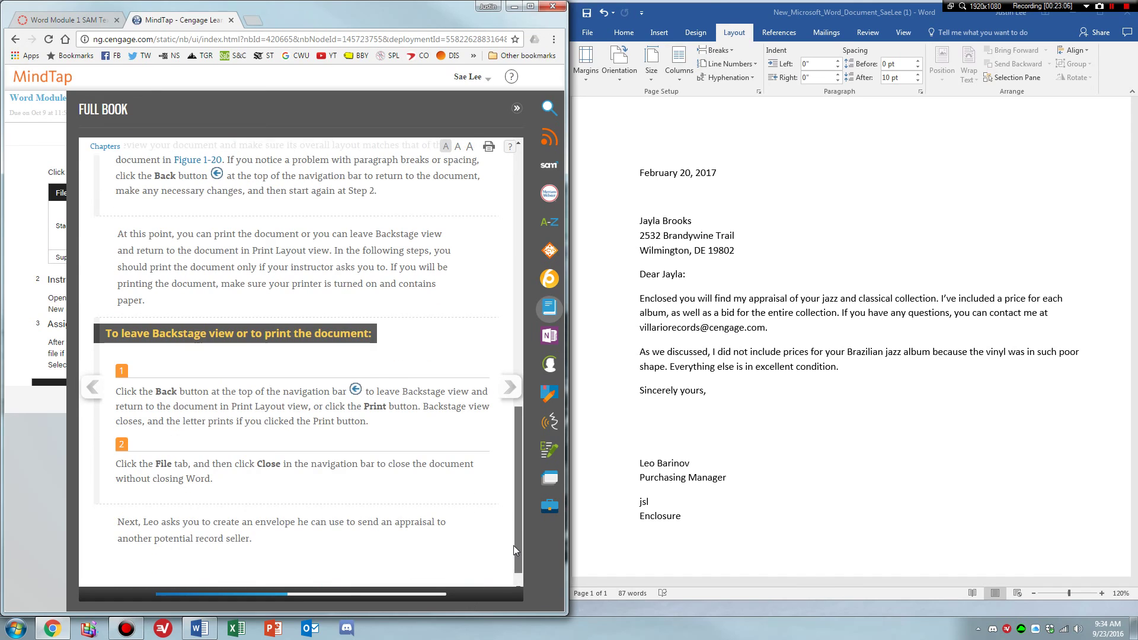
pyautogui.click(505, 386)
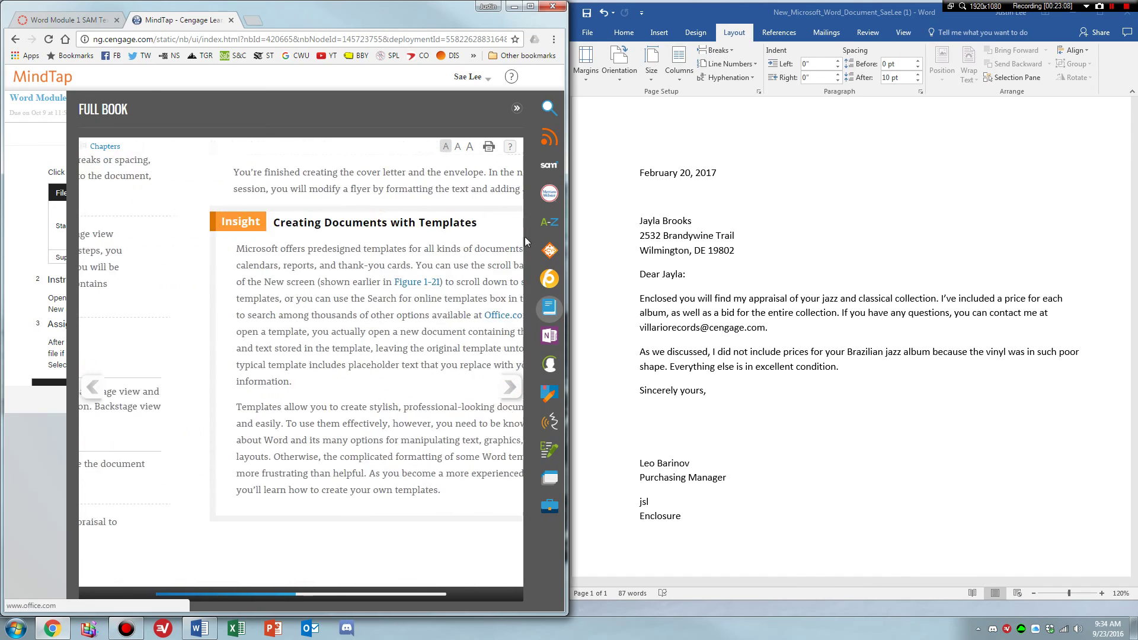
pyautogui.moveTo(520, 182); pyautogui.dragTo(523, 226)
pyautogui.moveTo(502, 305); pyautogui.dragTo(522, 179)
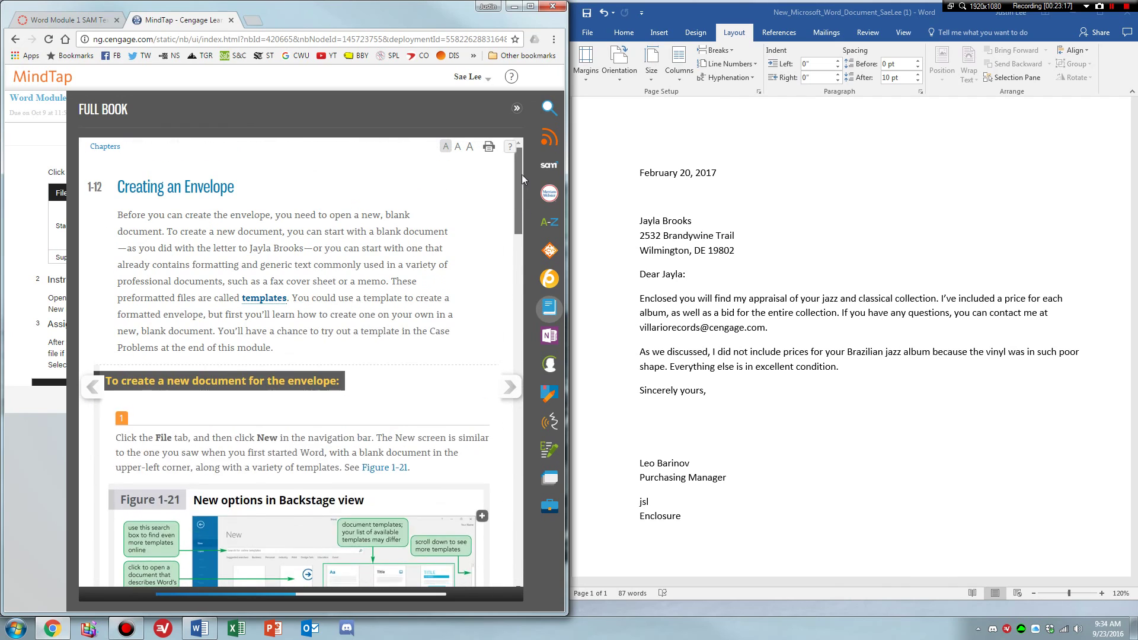
pyautogui.click(106, 148)
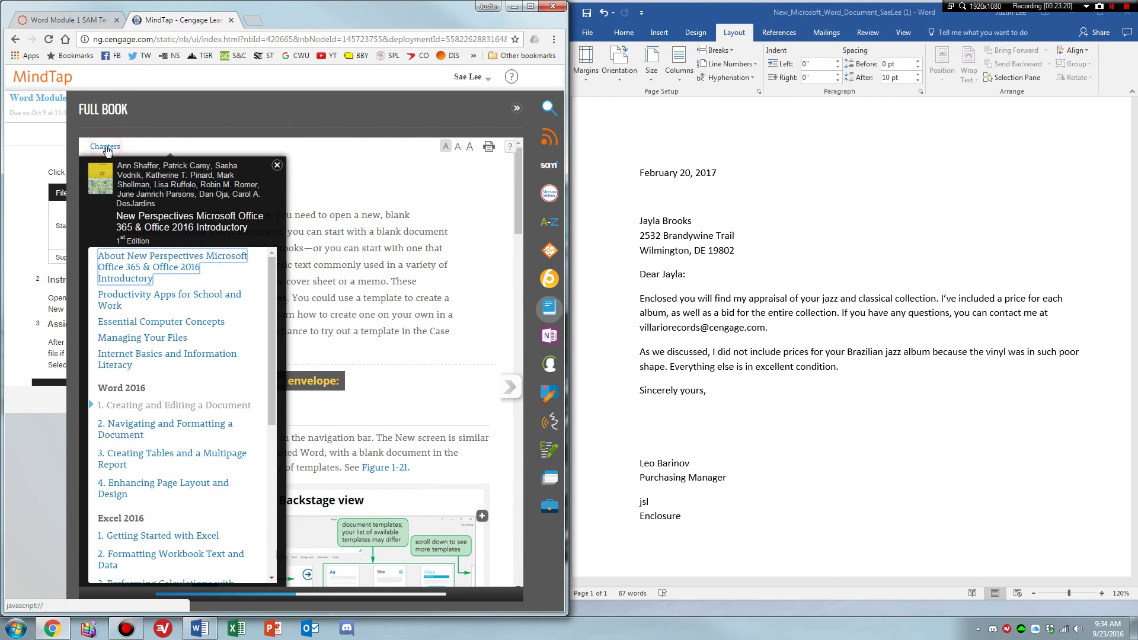
pyautogui.click(155, 406)
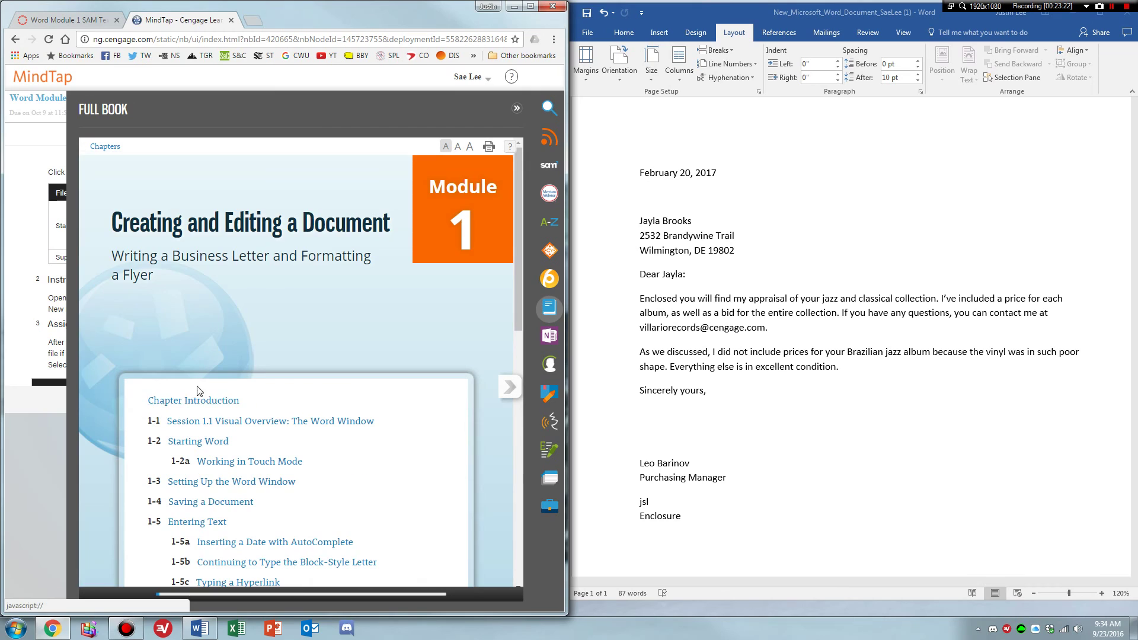
pyautogui.moveTo(520, 278); pyautogui.dragTo(537, 421)
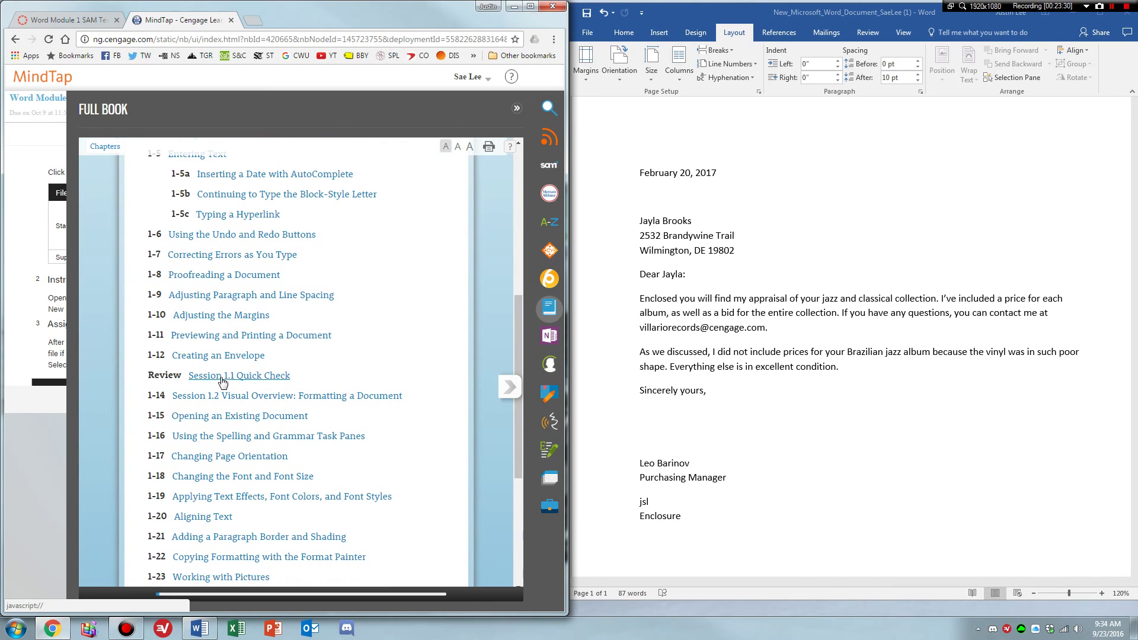
pyautogui.scroll(-1, 237, 373)
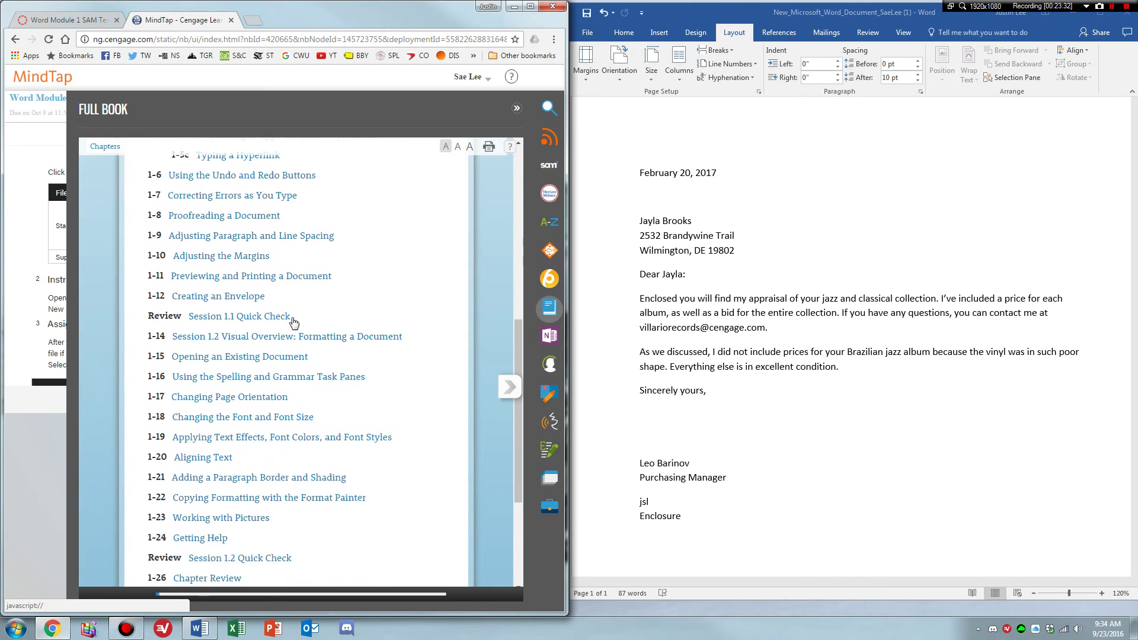
pyautogui.scroll(-1, 278, 324)
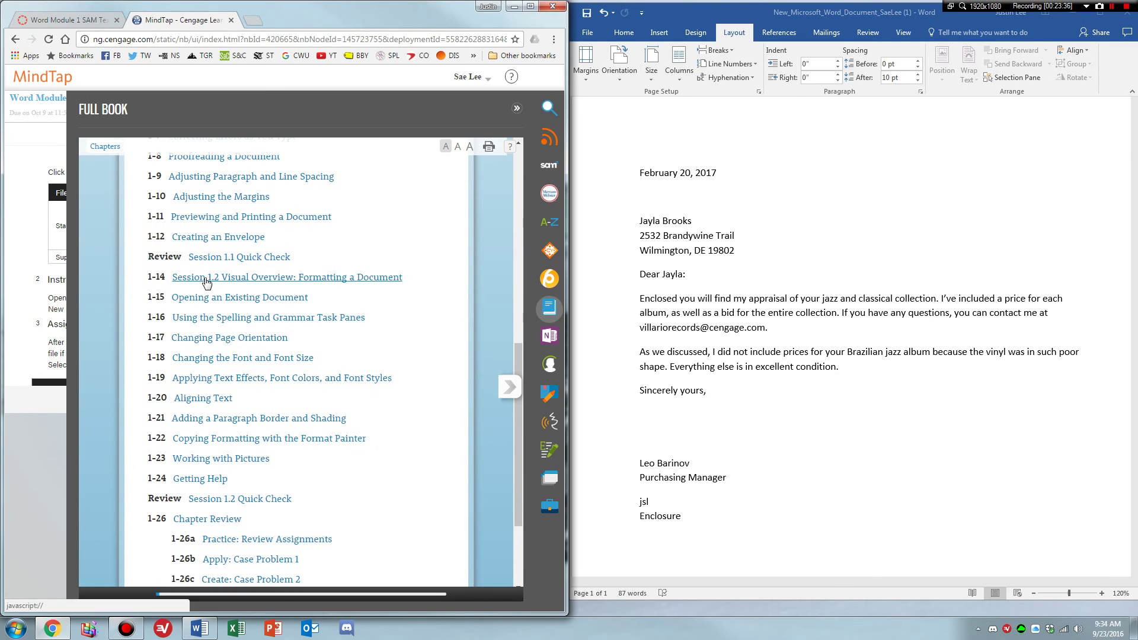
pyautogui.scroll(-1, 237, 422)
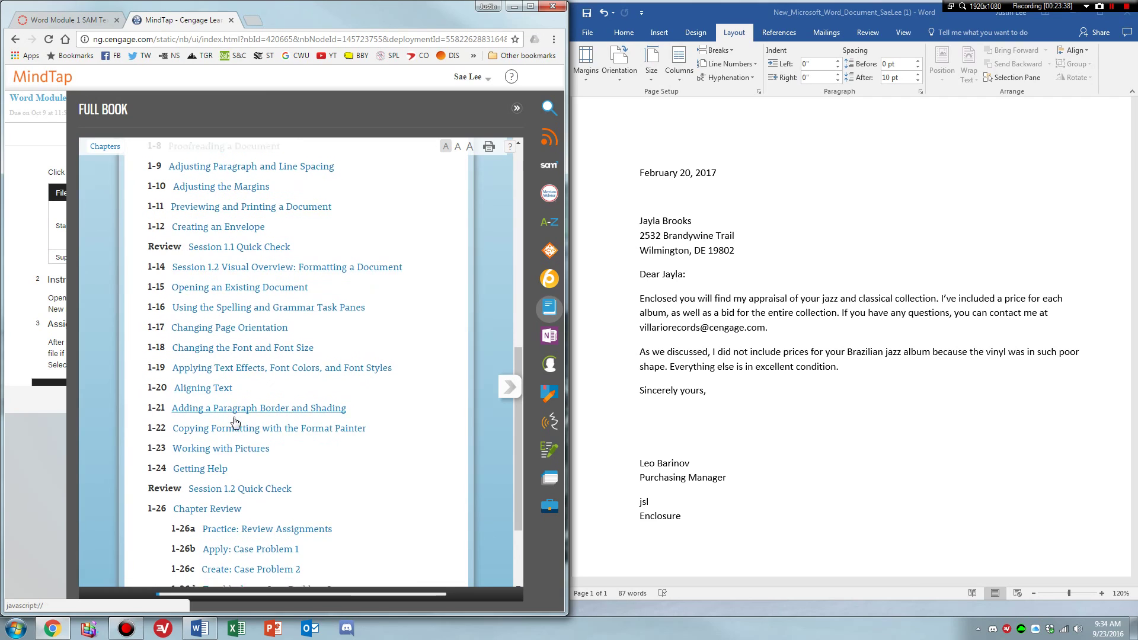
pyautogui.scroll(1, 249, 424)
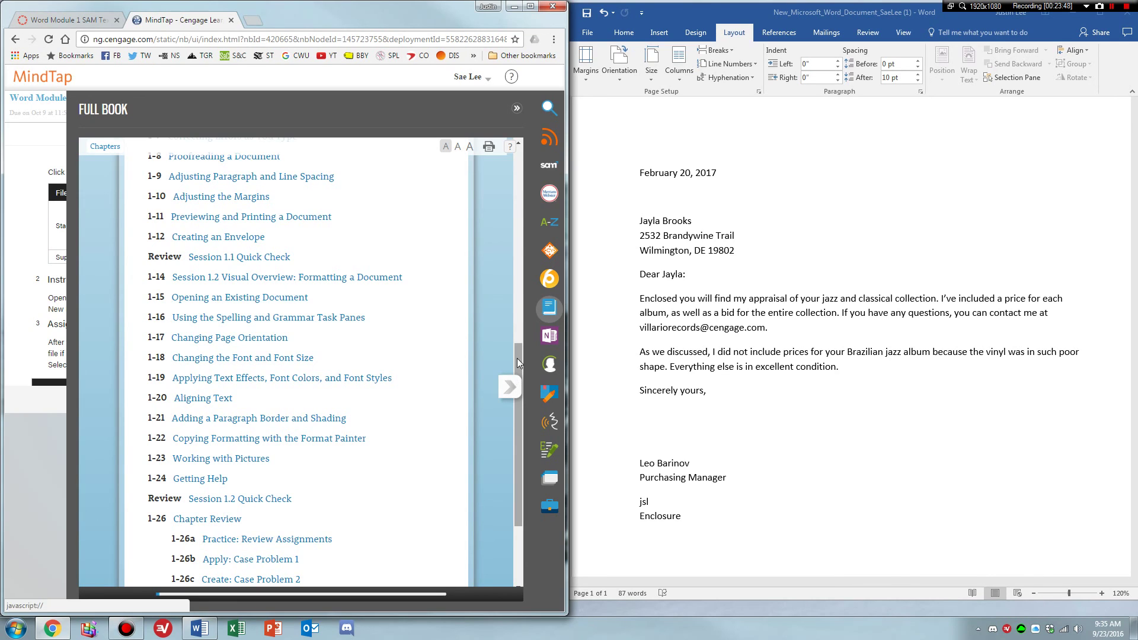
pyautogui.moveTo(517, 358); pyautogui.dragTo(513, 409)
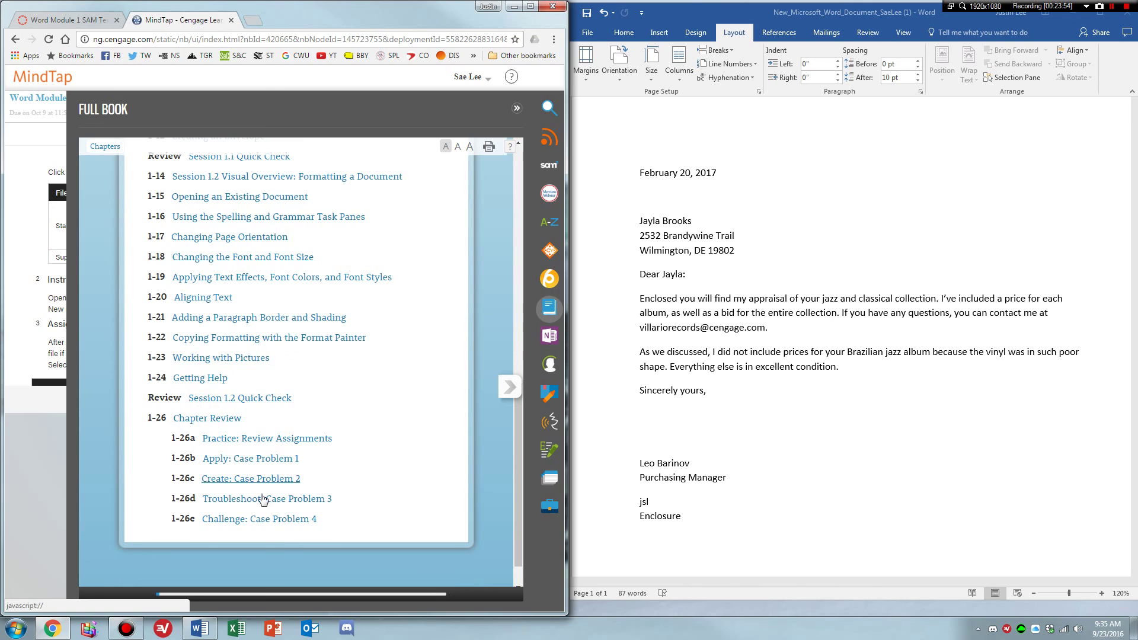
pyautogui.scroll(3, 516, 441)
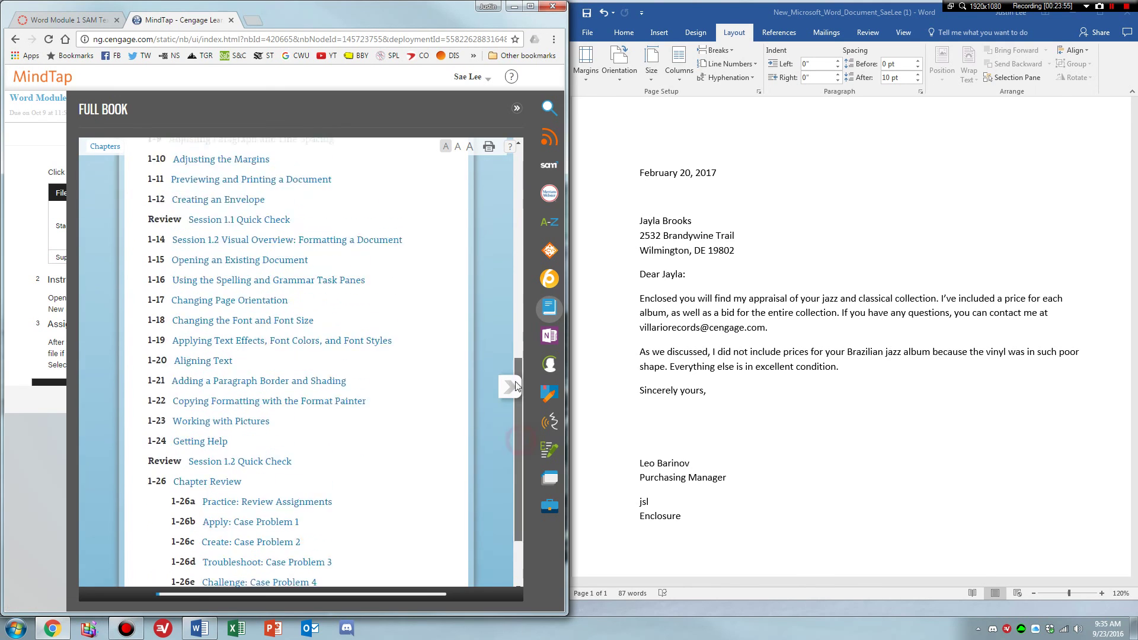
pyautogui.click(779, 240)
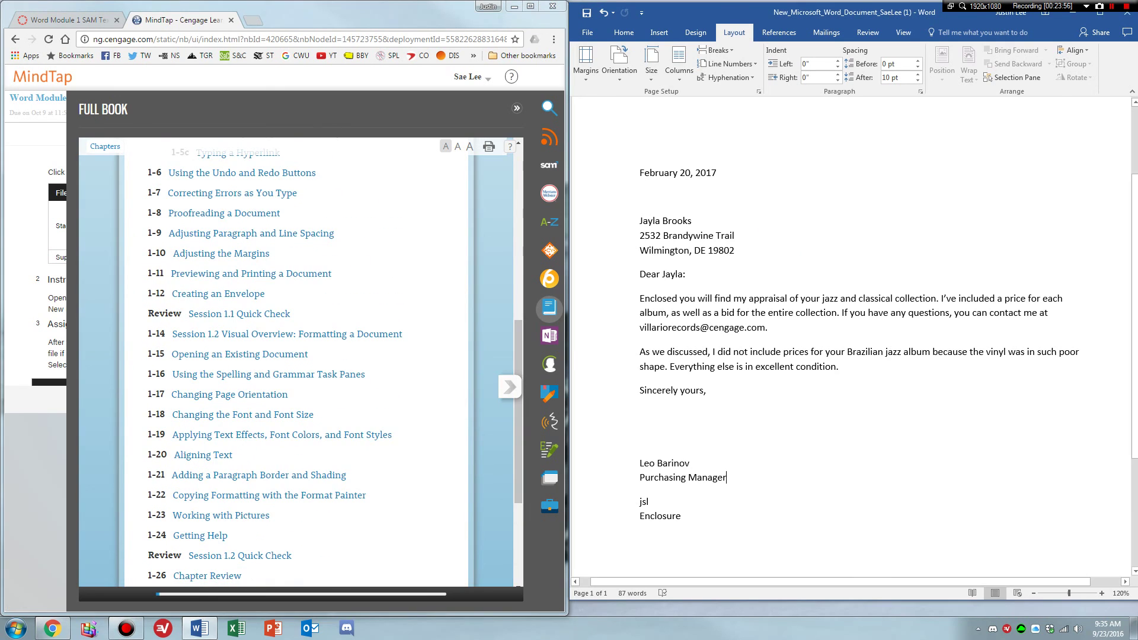
pyautogui.click(516, 107)
pyautogui.scroll(-2, 356, 296)
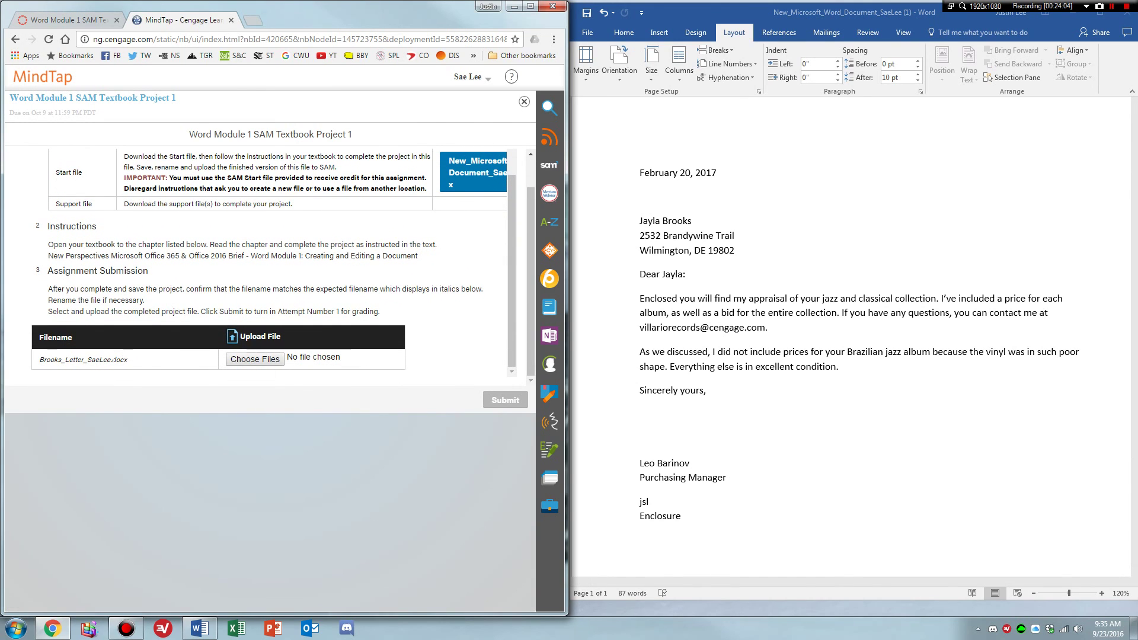
pyautogui.moveTo(111, 359); pyautogui.dragTo(37, 364)
pyautogui.hotkey('ctrl', 'c')
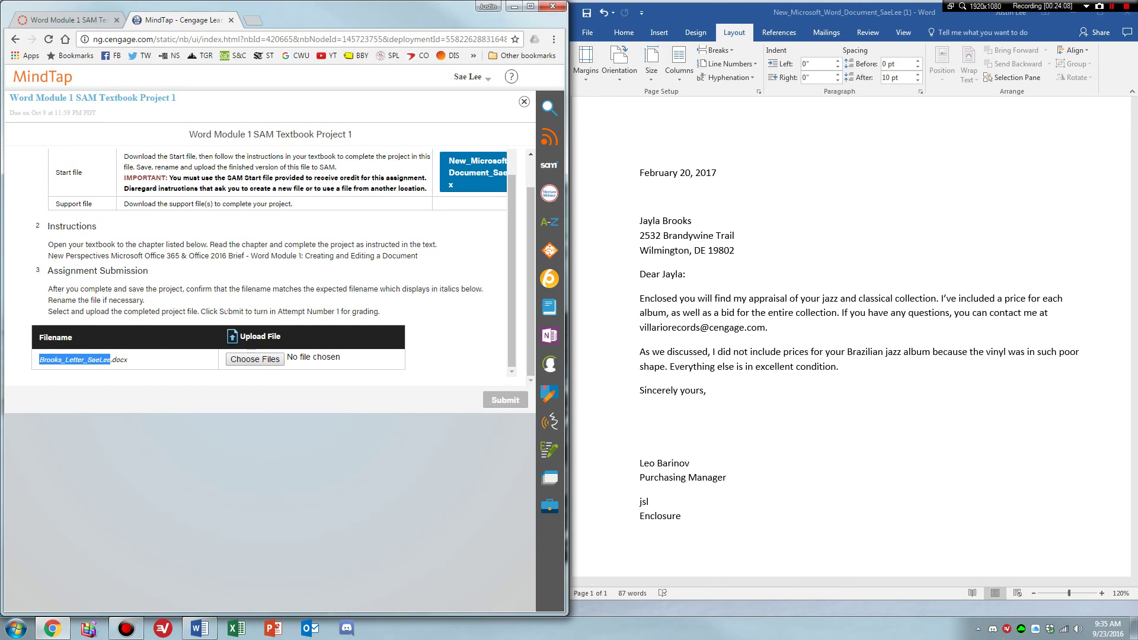
pyautogui.click(592, 42)
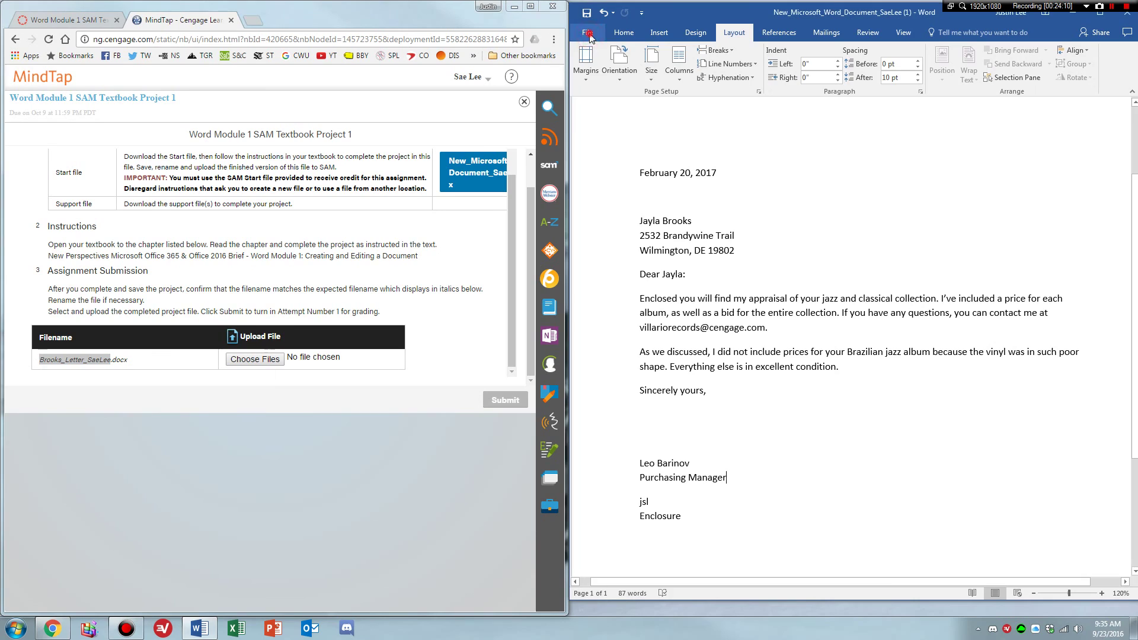
# In Save As, create a new IT101 folder on the Desktop and open it.
pyautogui.click(589, 35)
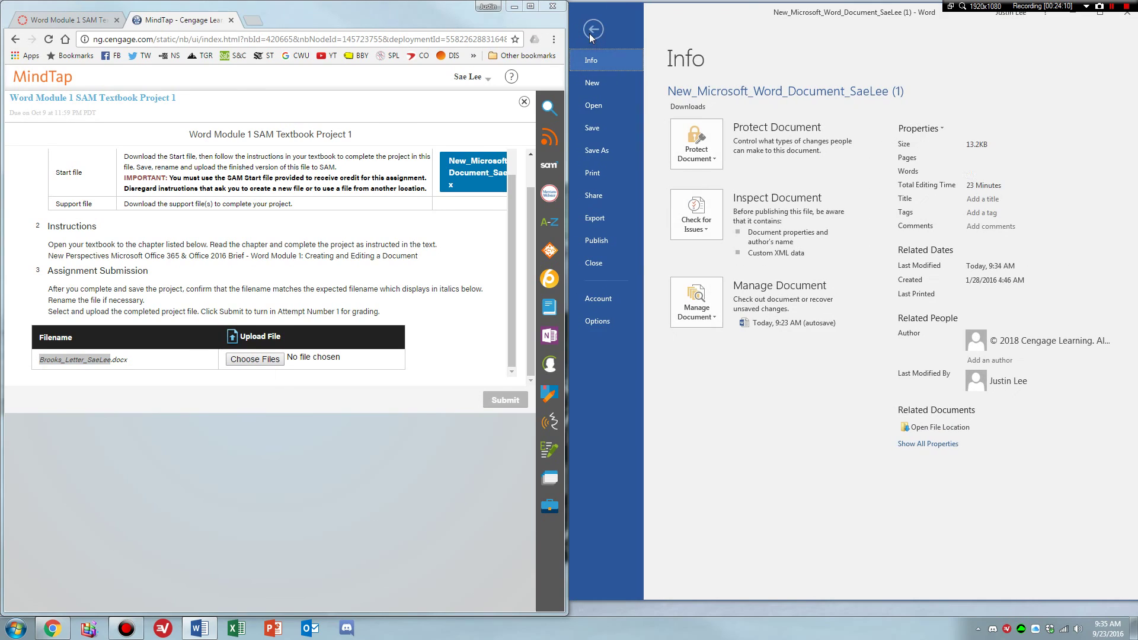
pyautogui.click(604, 151)
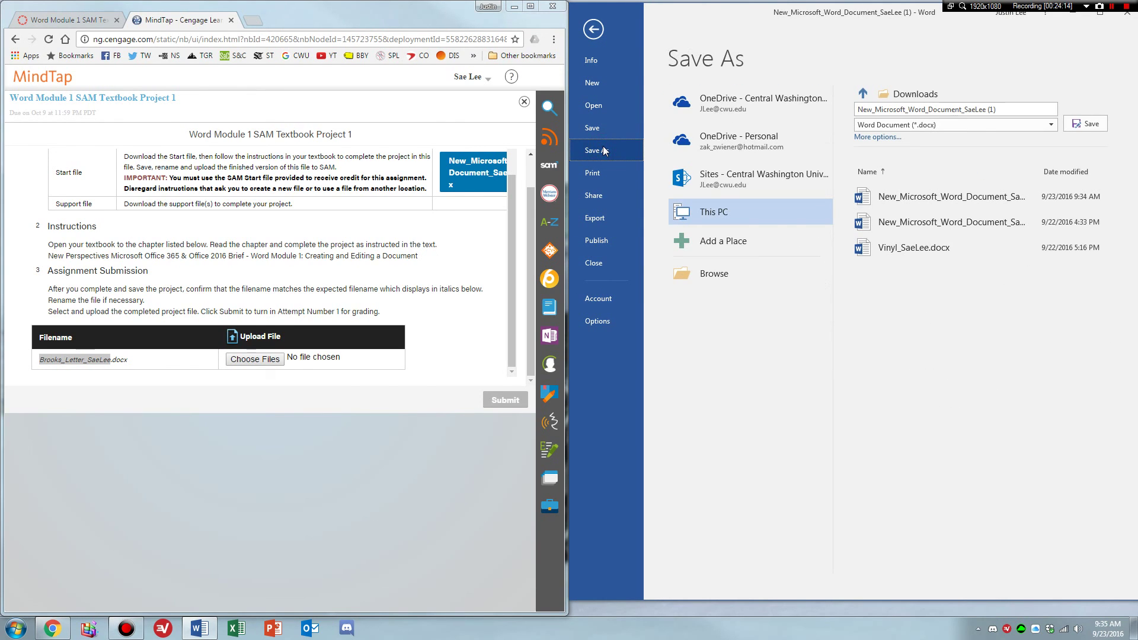
pyautogui.click(754, 212)
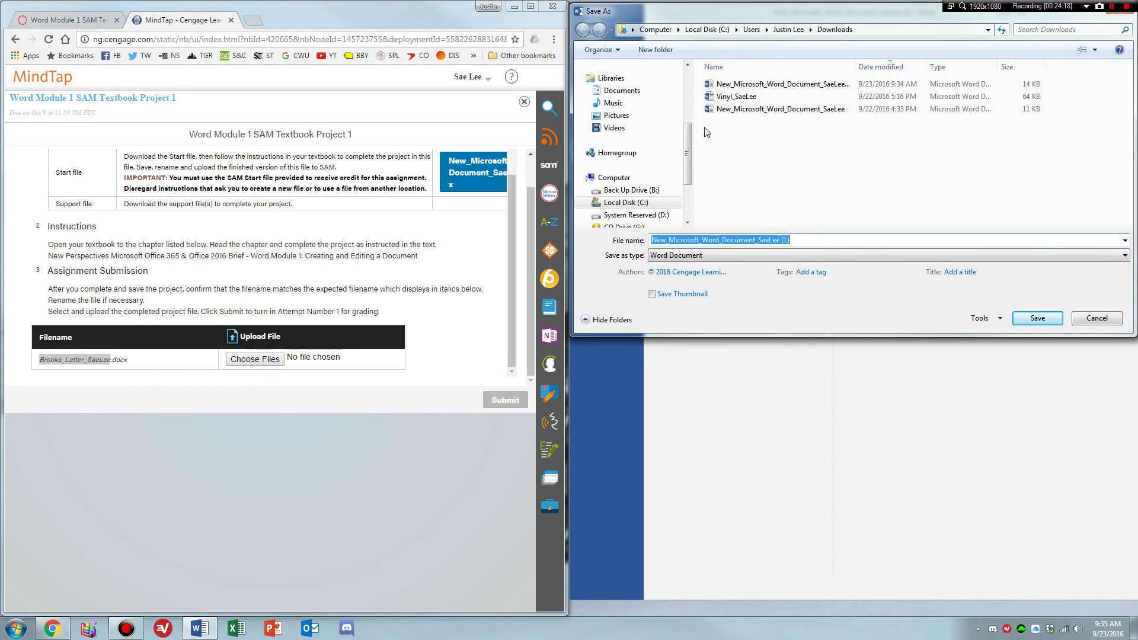
pyautogui.moveTo(688, 149); pyautogui.dragTo(691, 76)
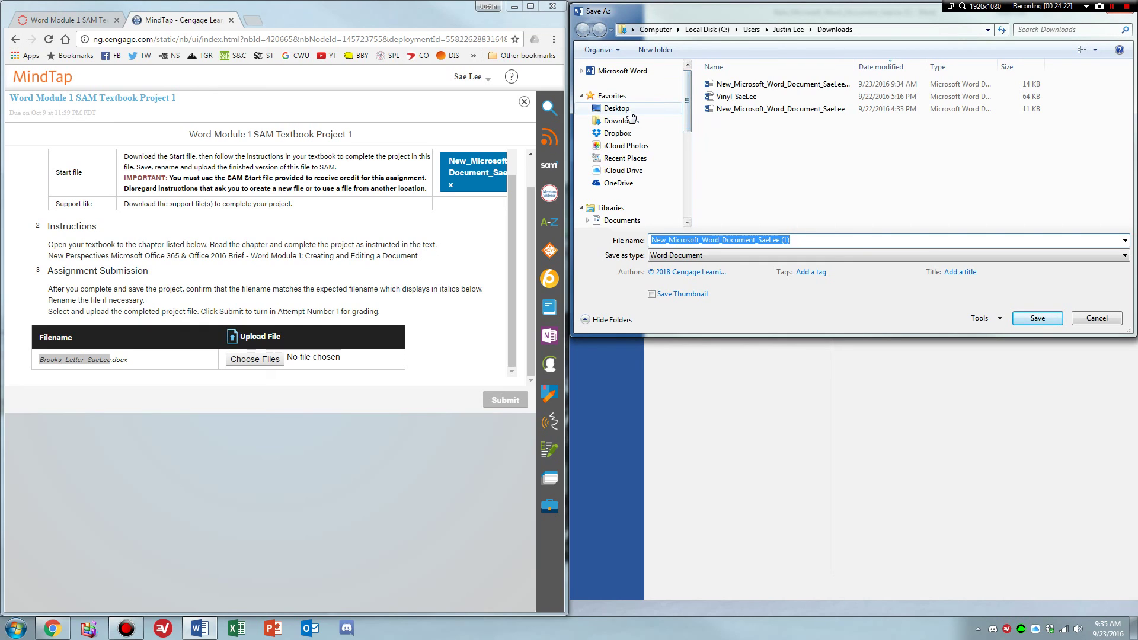
pyautogui.click(616, 109)
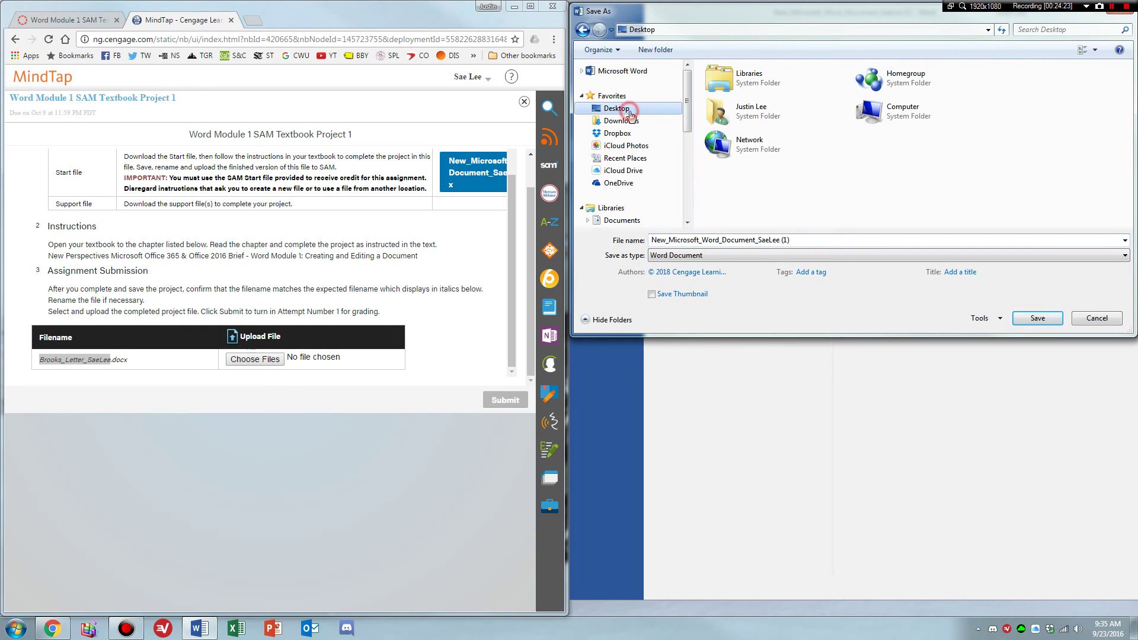
pyautogui.rightClick(860, 166)
pyautogui.click(886, 132)
pyautogui.rightClick(890, 158)
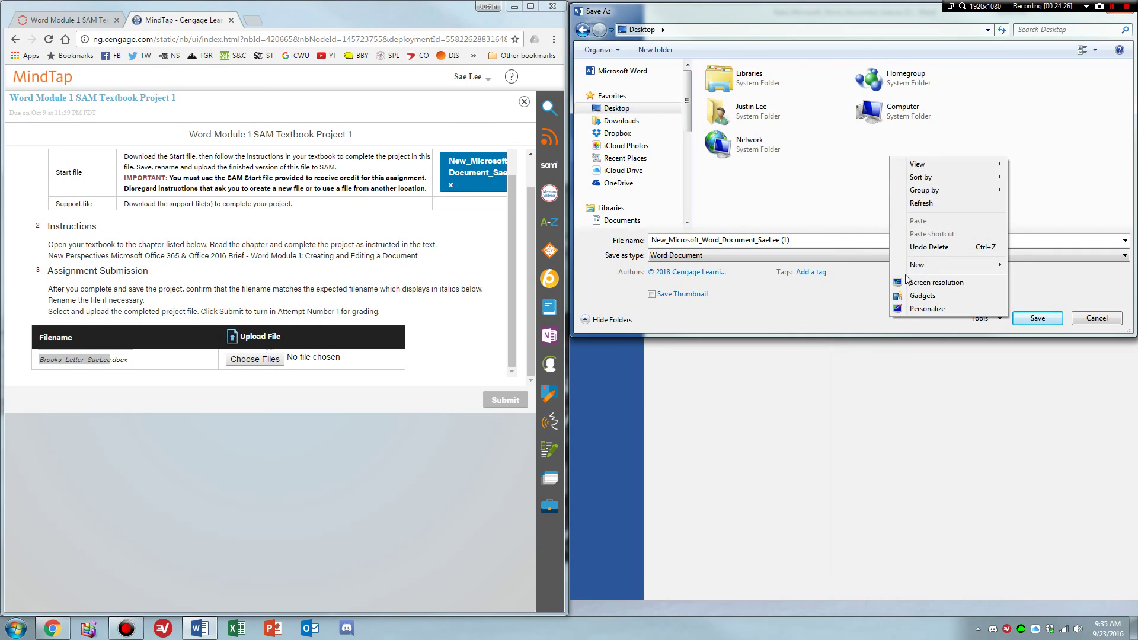
pyautogui.moveTo(914, 274)
pyautogui.click(862, 266)
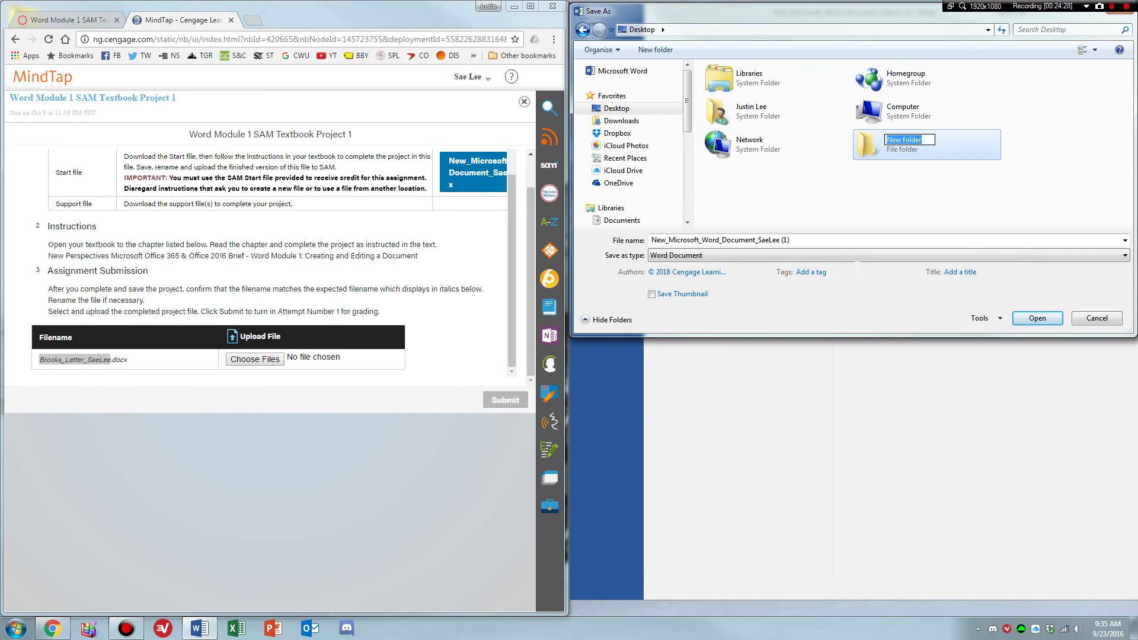
pyautogui.write('IT101')
pyautogui.press('Return')
pyautogui.doubleClick(883, 151)
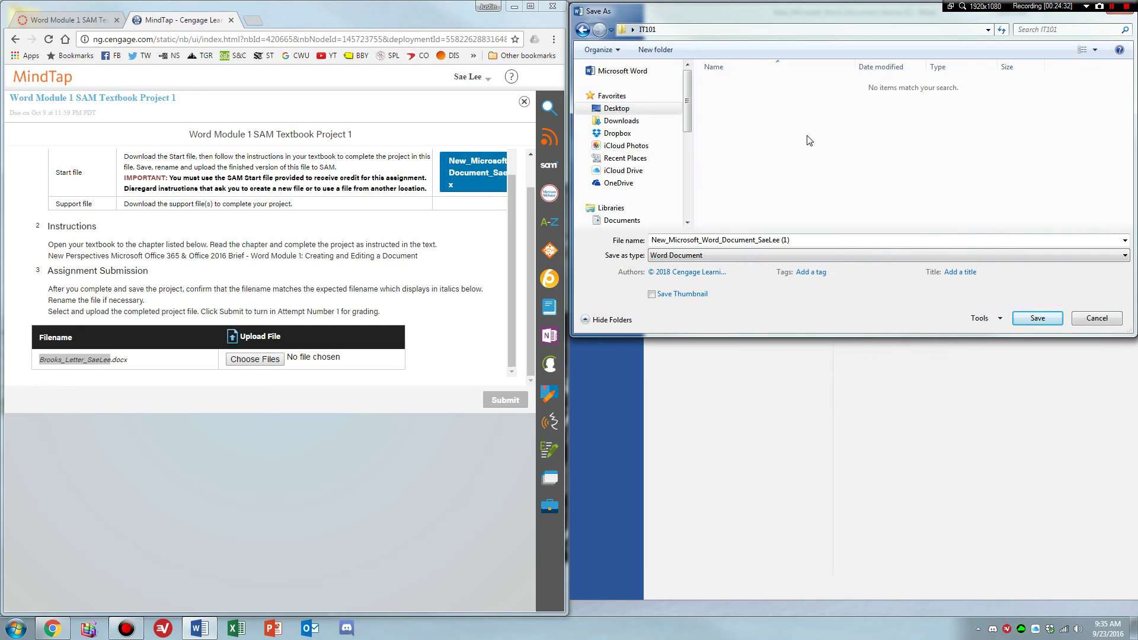
pyautogui.click(801, 237)
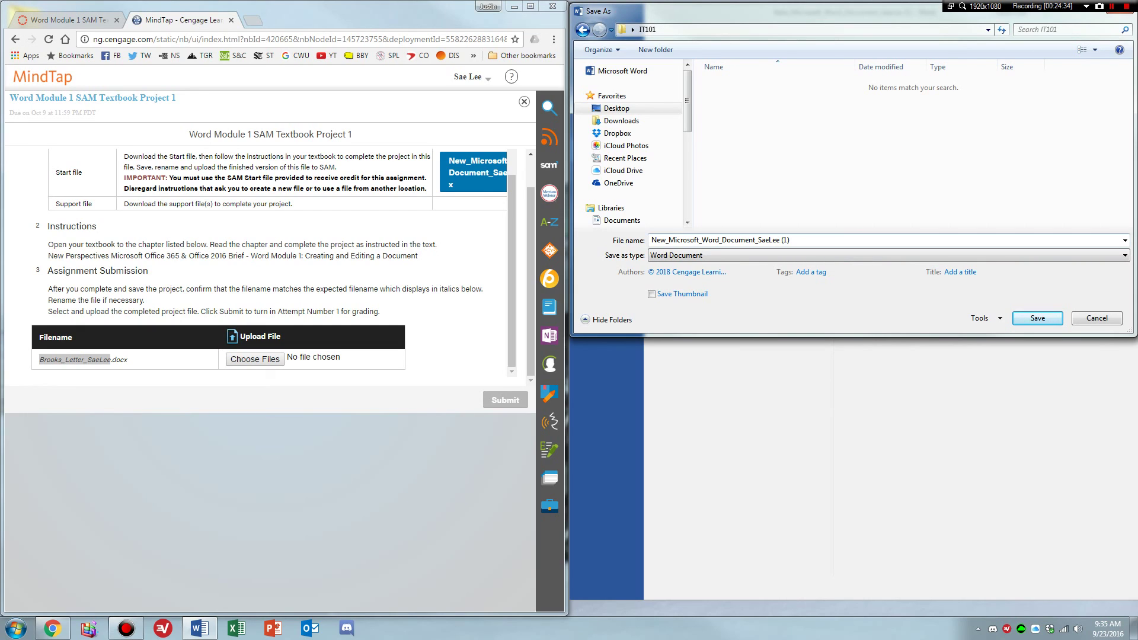
pyautogui.doubleClick(800, 239)
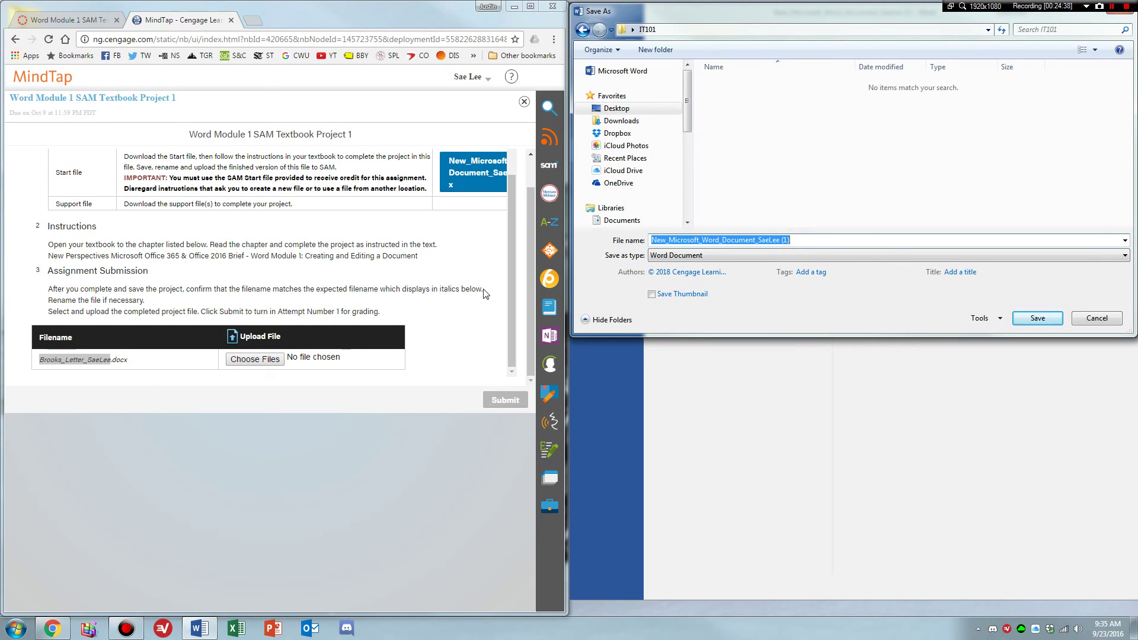
pyautogui.hotkey('ctrl', 'v')
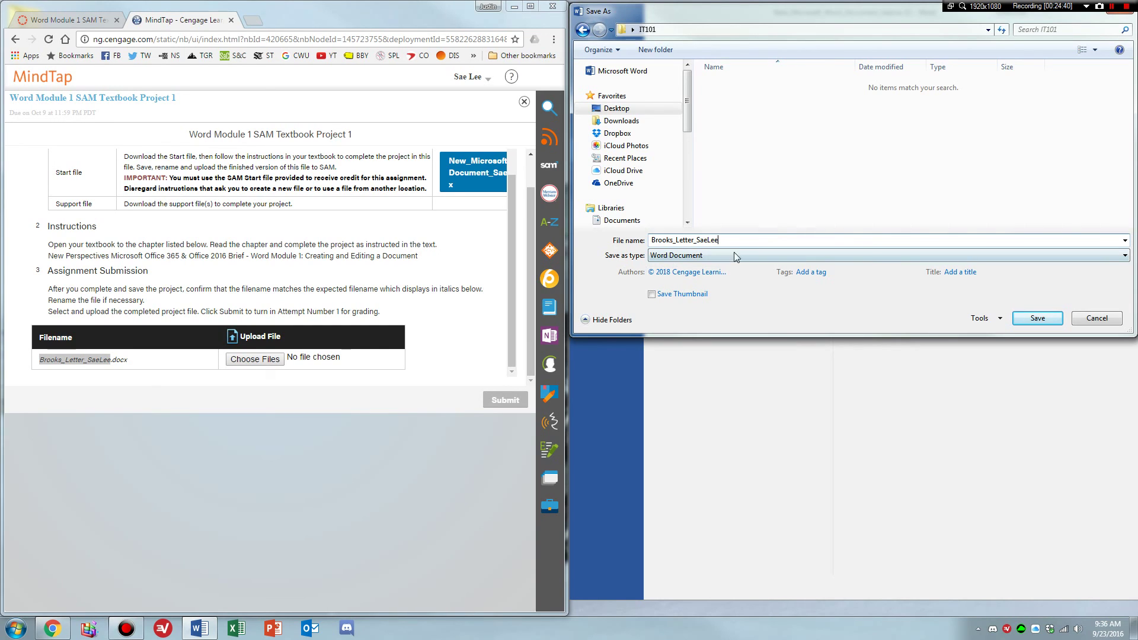
pyautogui.click(110, 359)
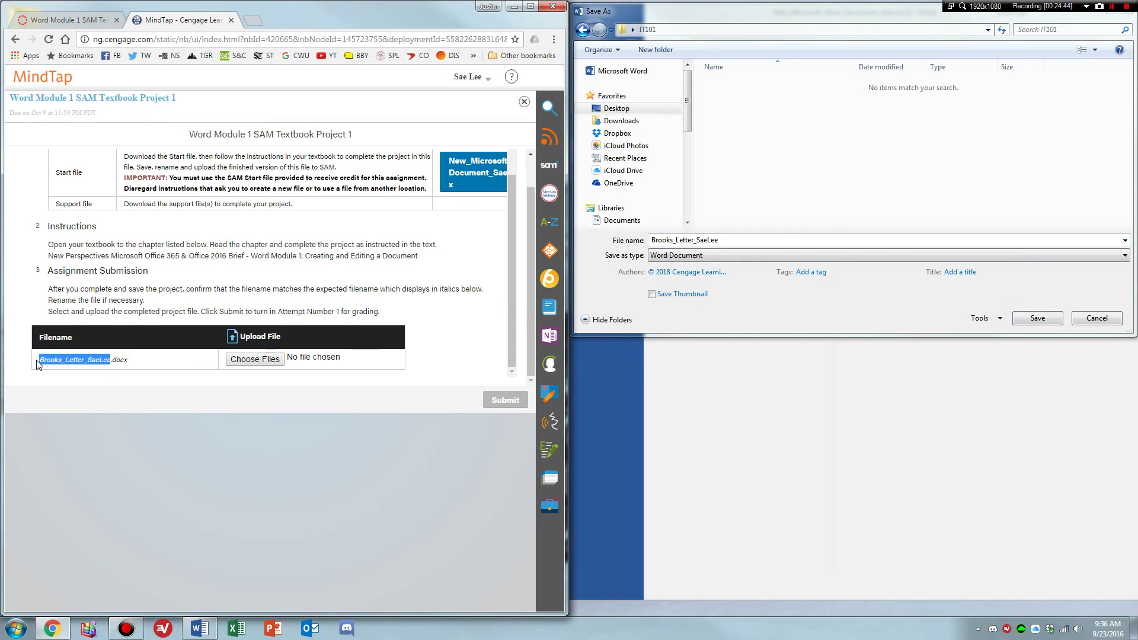
pyautogui.click(642, 260)
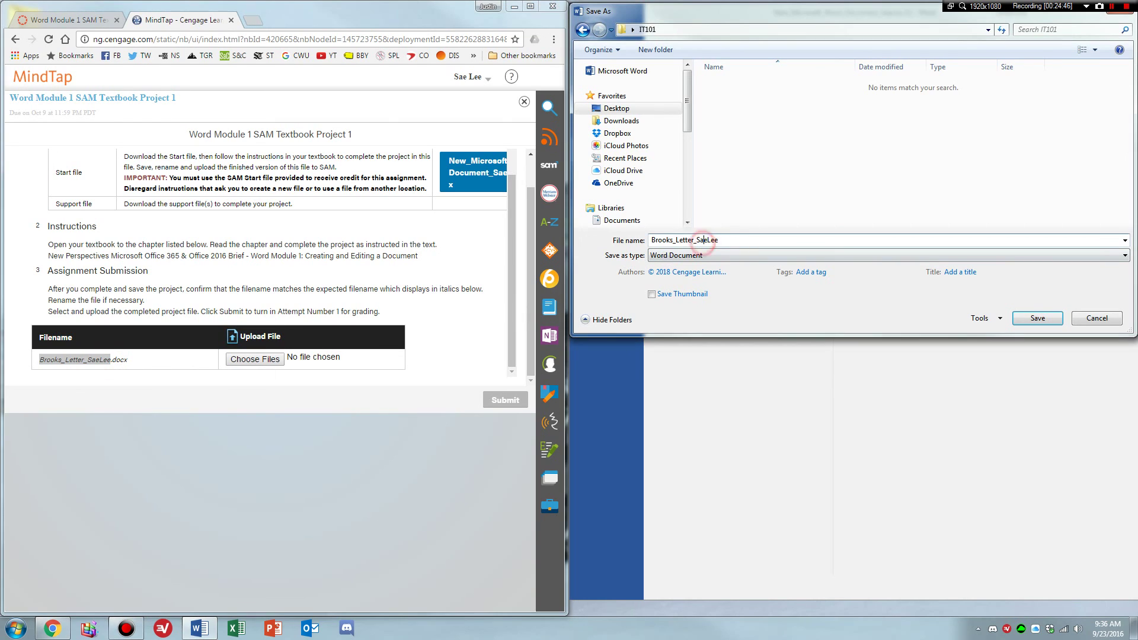
pyautogui.doubleClick(731, 243)
pyautogui.write('sdlkjfhsdoifhso')
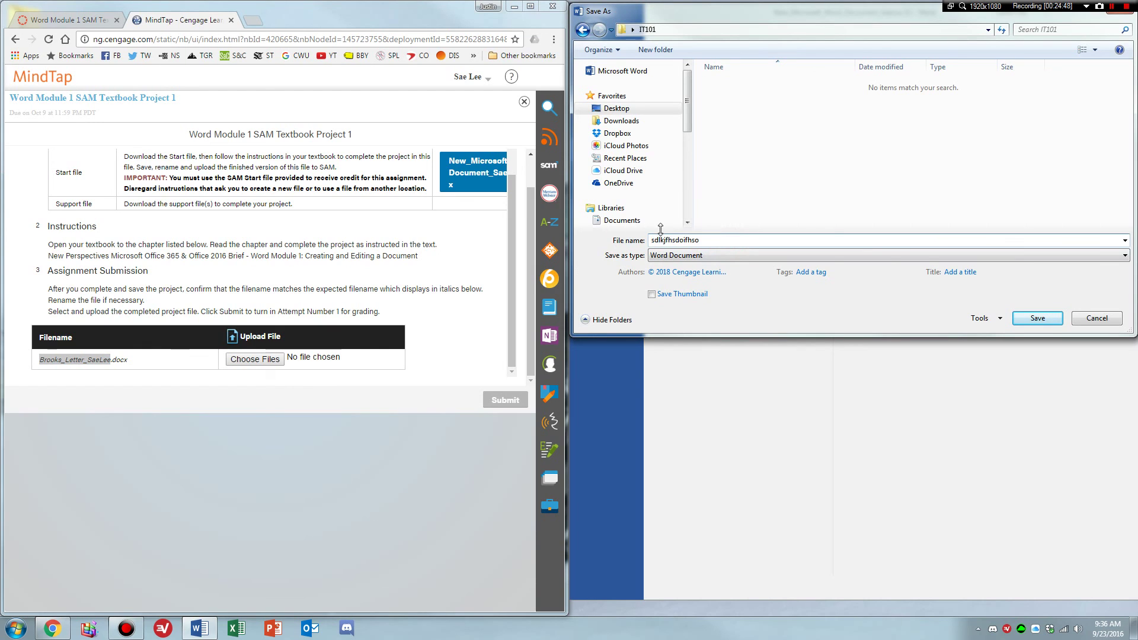
pyautogui.moveTo(705, 240); pyautogui.dragTo(610, 239)
pyautogui.hotkey('ctrl', 'v')
pyautogui.click(1036, 318)
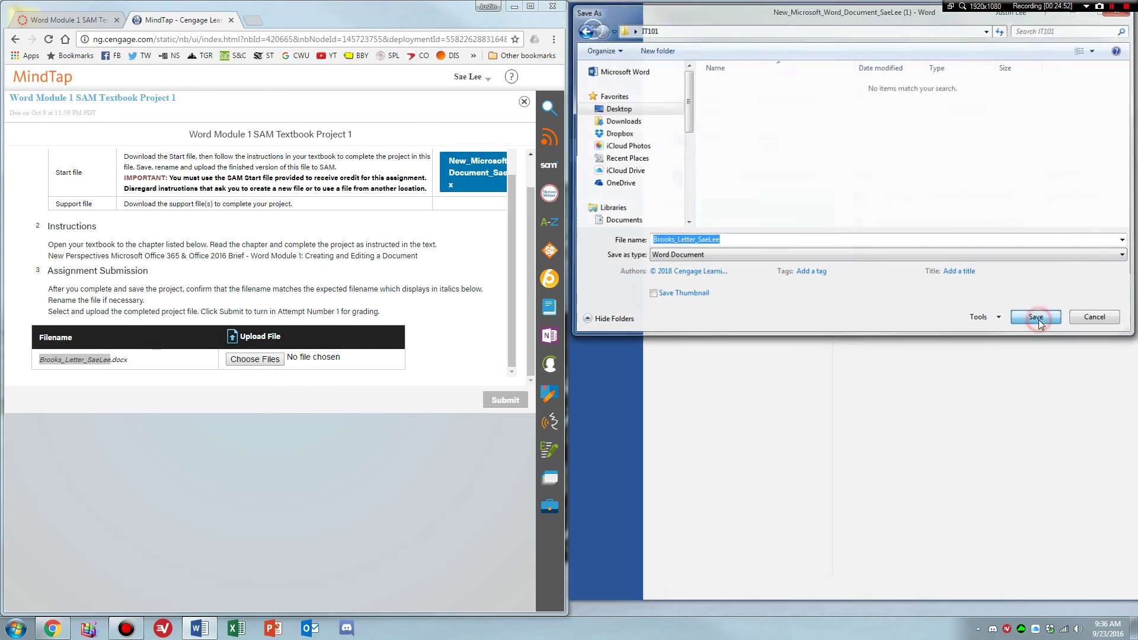
pyautogui.click(265, 360)
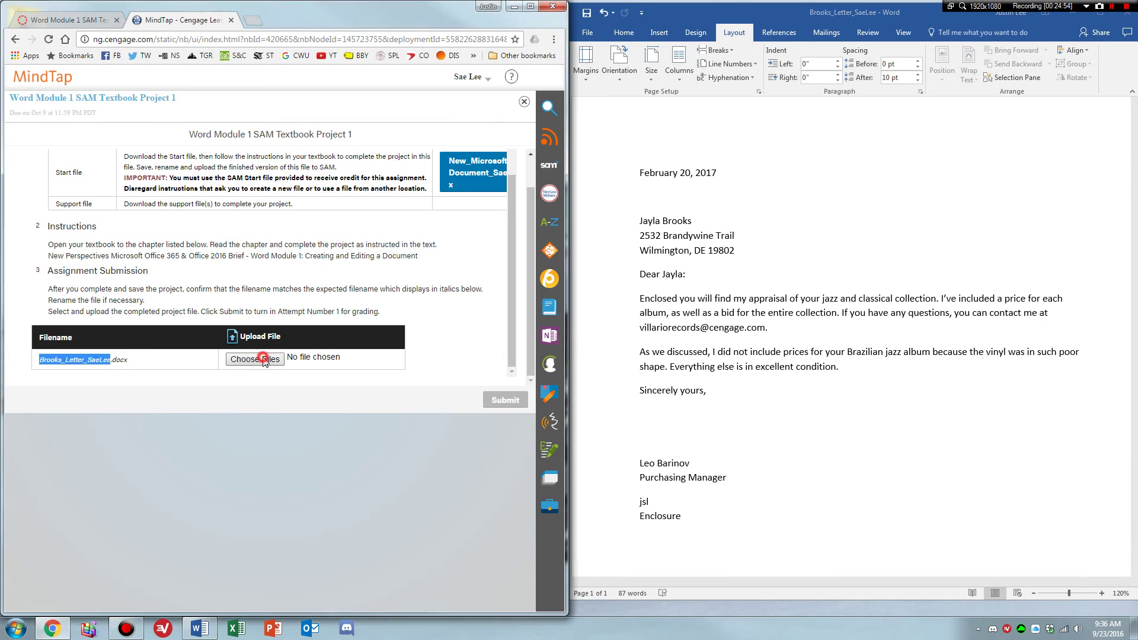
pyautogui.scroll(3, 71, 148)
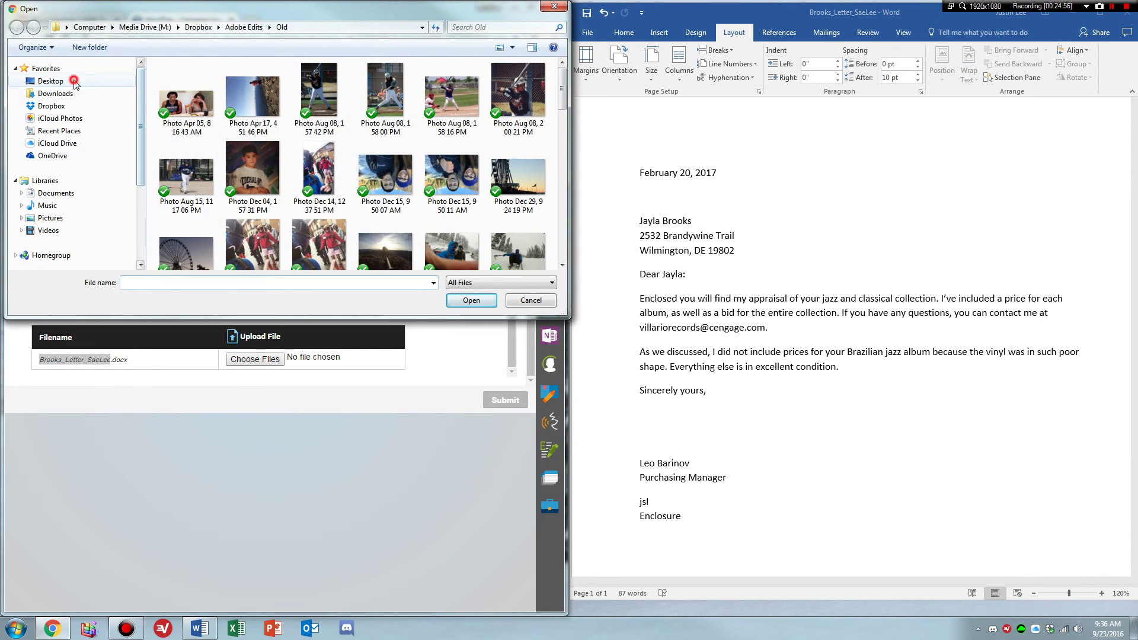
pyautogui.click(50, 81)
pyautogui.doubleClick(356, 142)
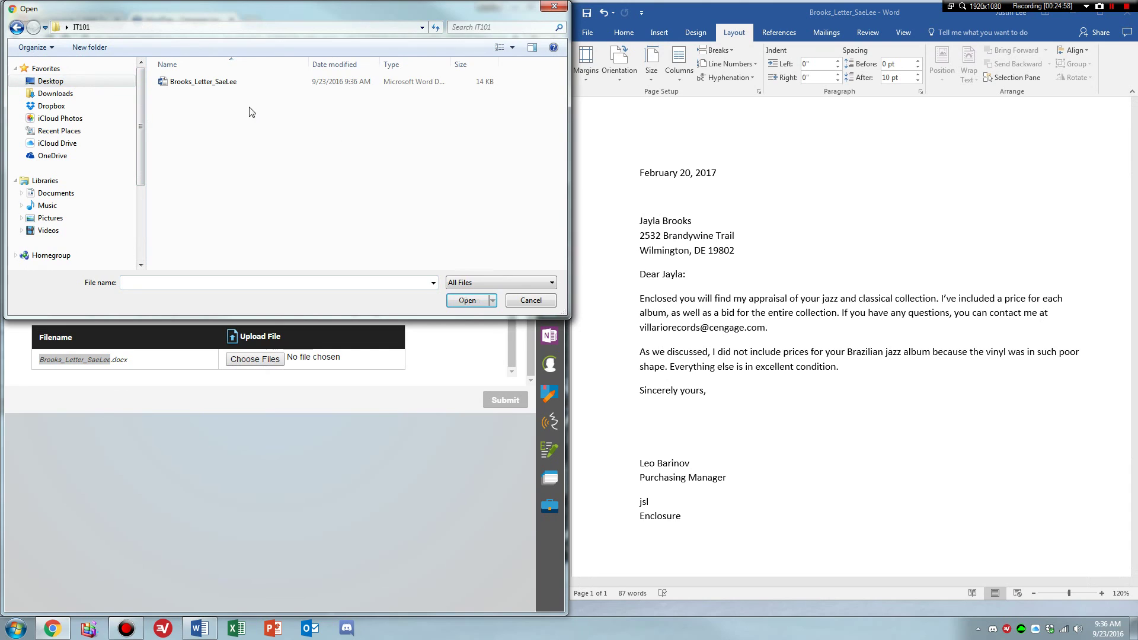
pyautogui.doubleClick(202, 83)
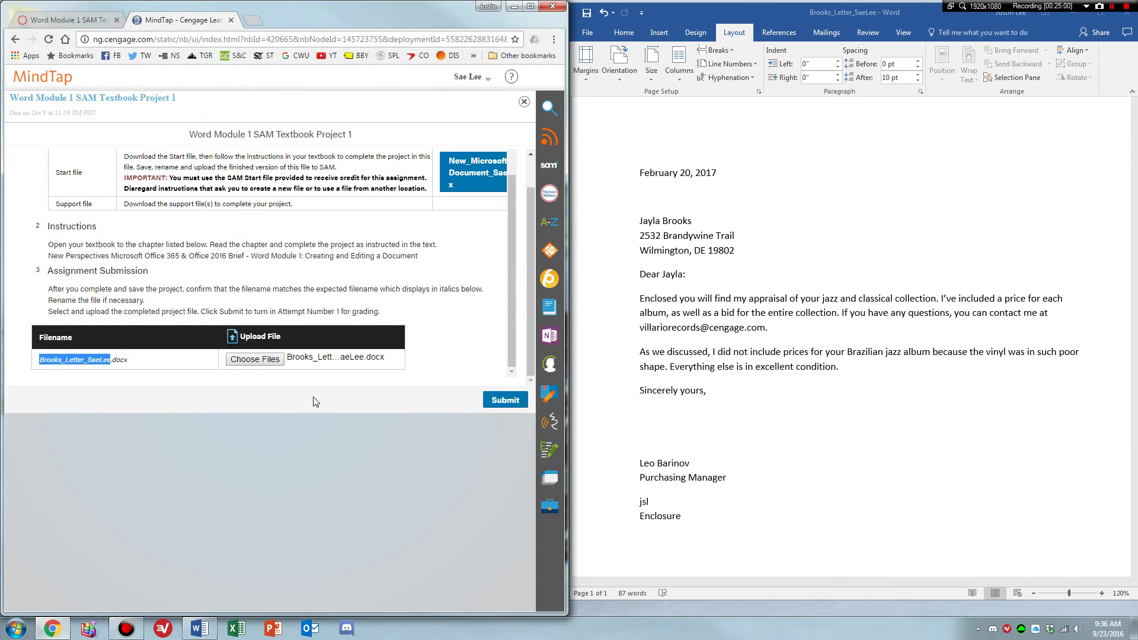
pyautogui.click(513, 403)
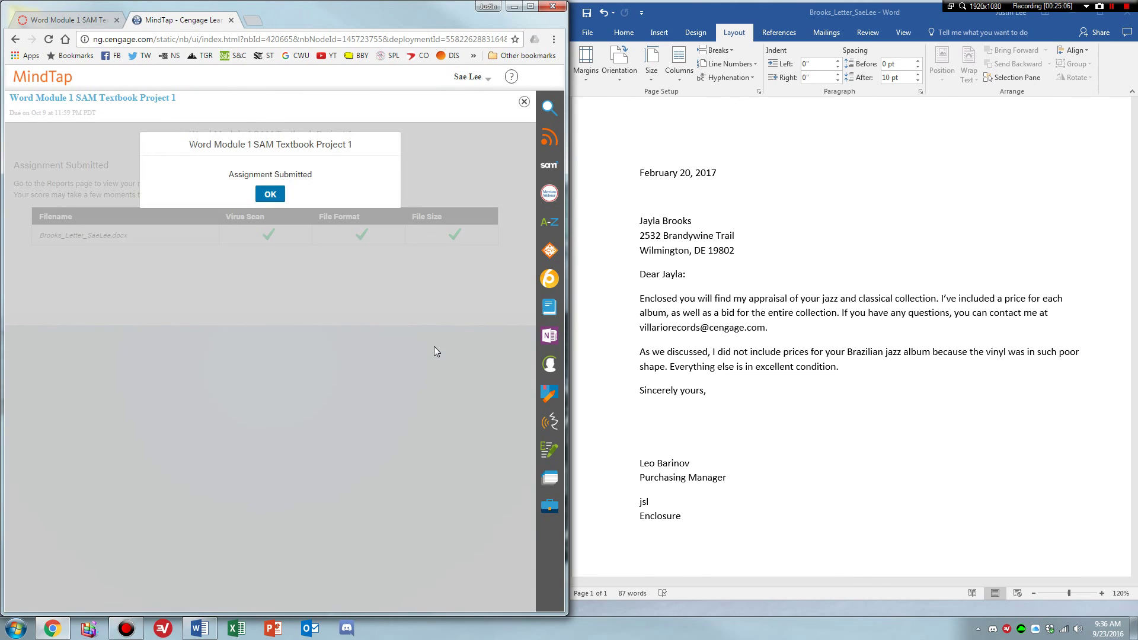
pyautogui.click(270, 194)
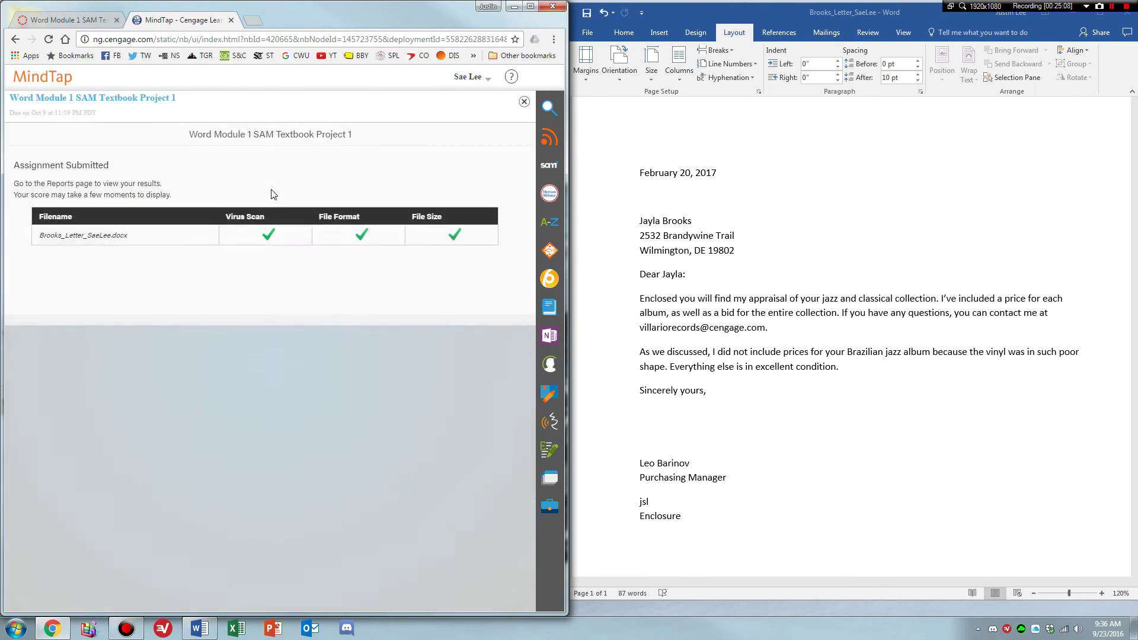